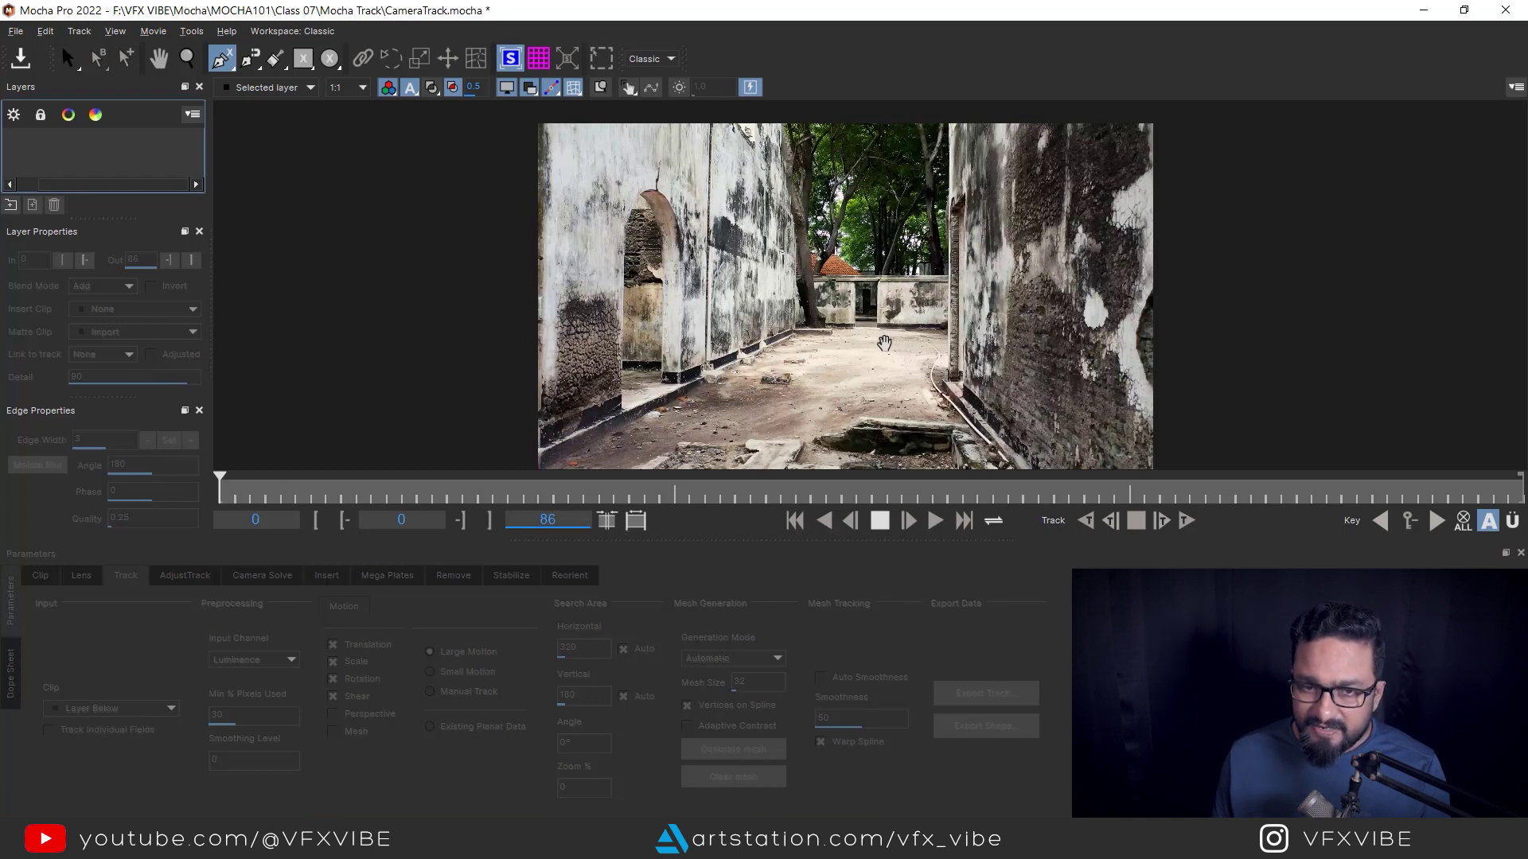
Draw a four-point X-spline around the ground area between the two side walls on the first frame
key("x")
left_click_drag(888, 342, 862, 340)
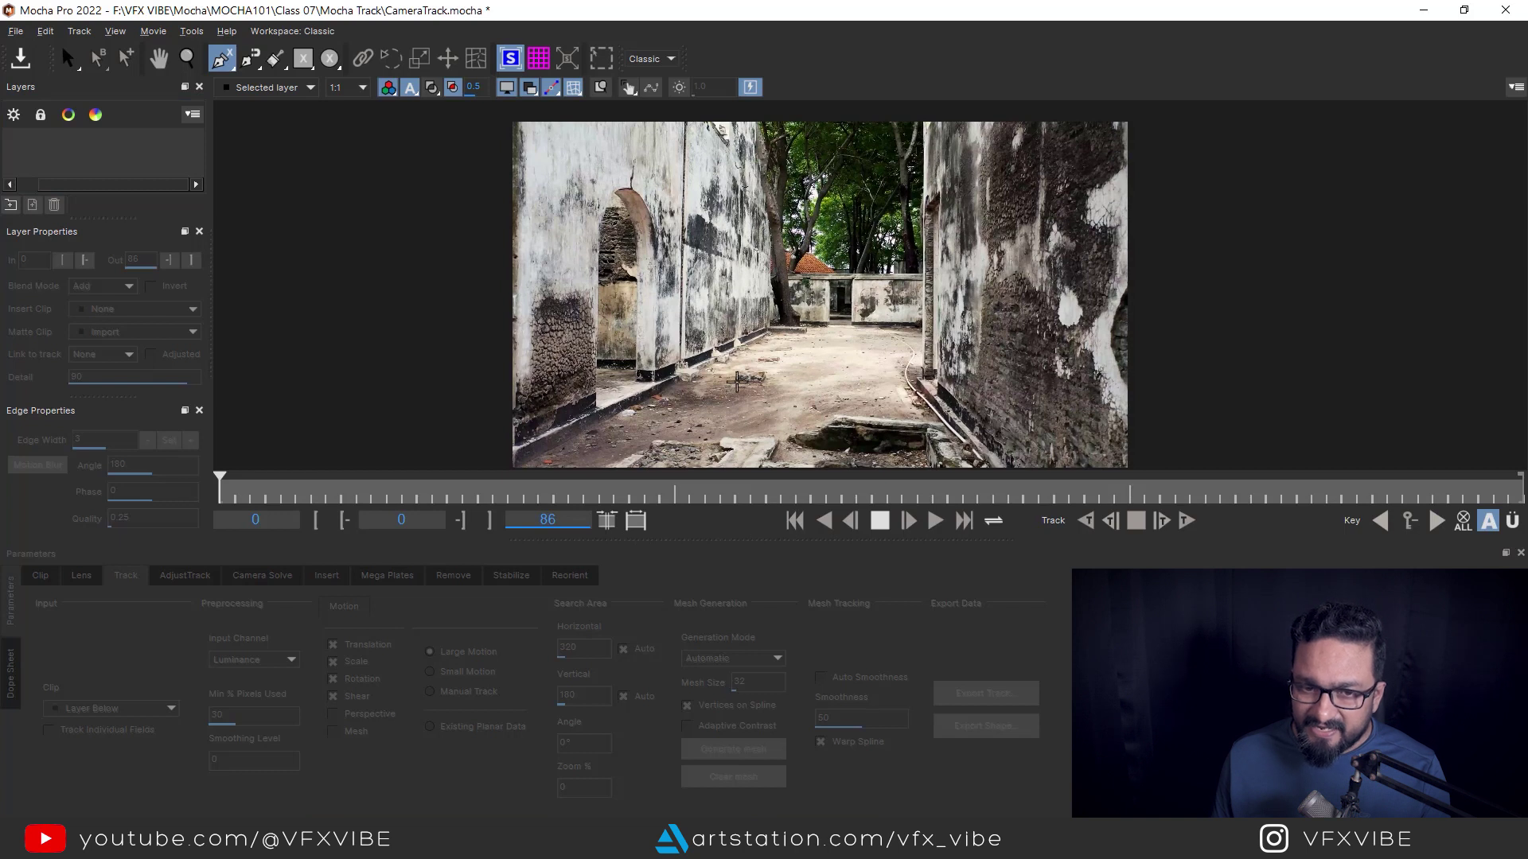
left_click(706, 377)
left_click(771, 333)
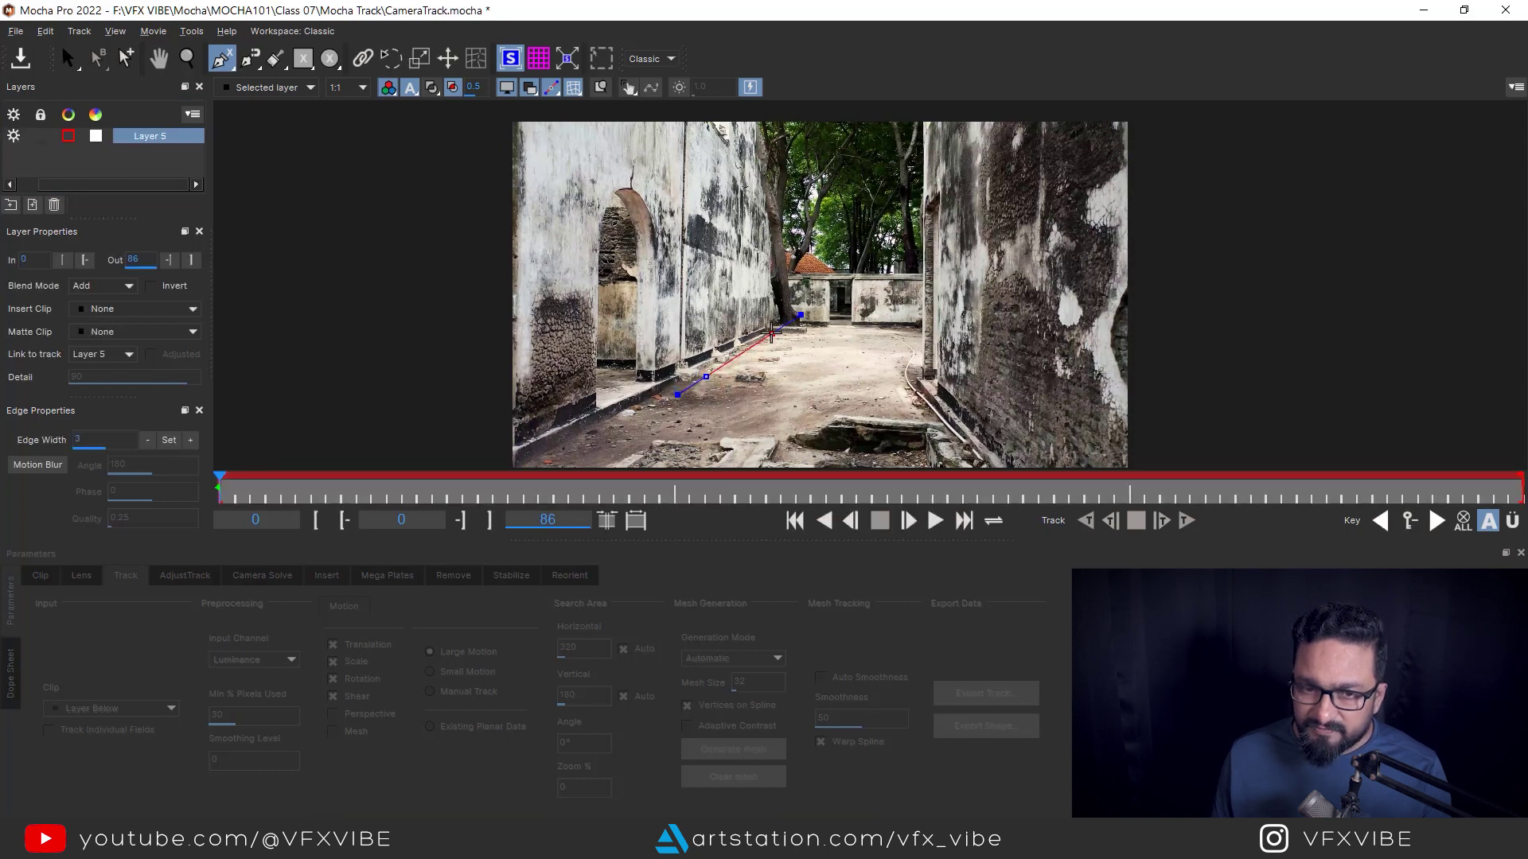
left_click(898, 331)
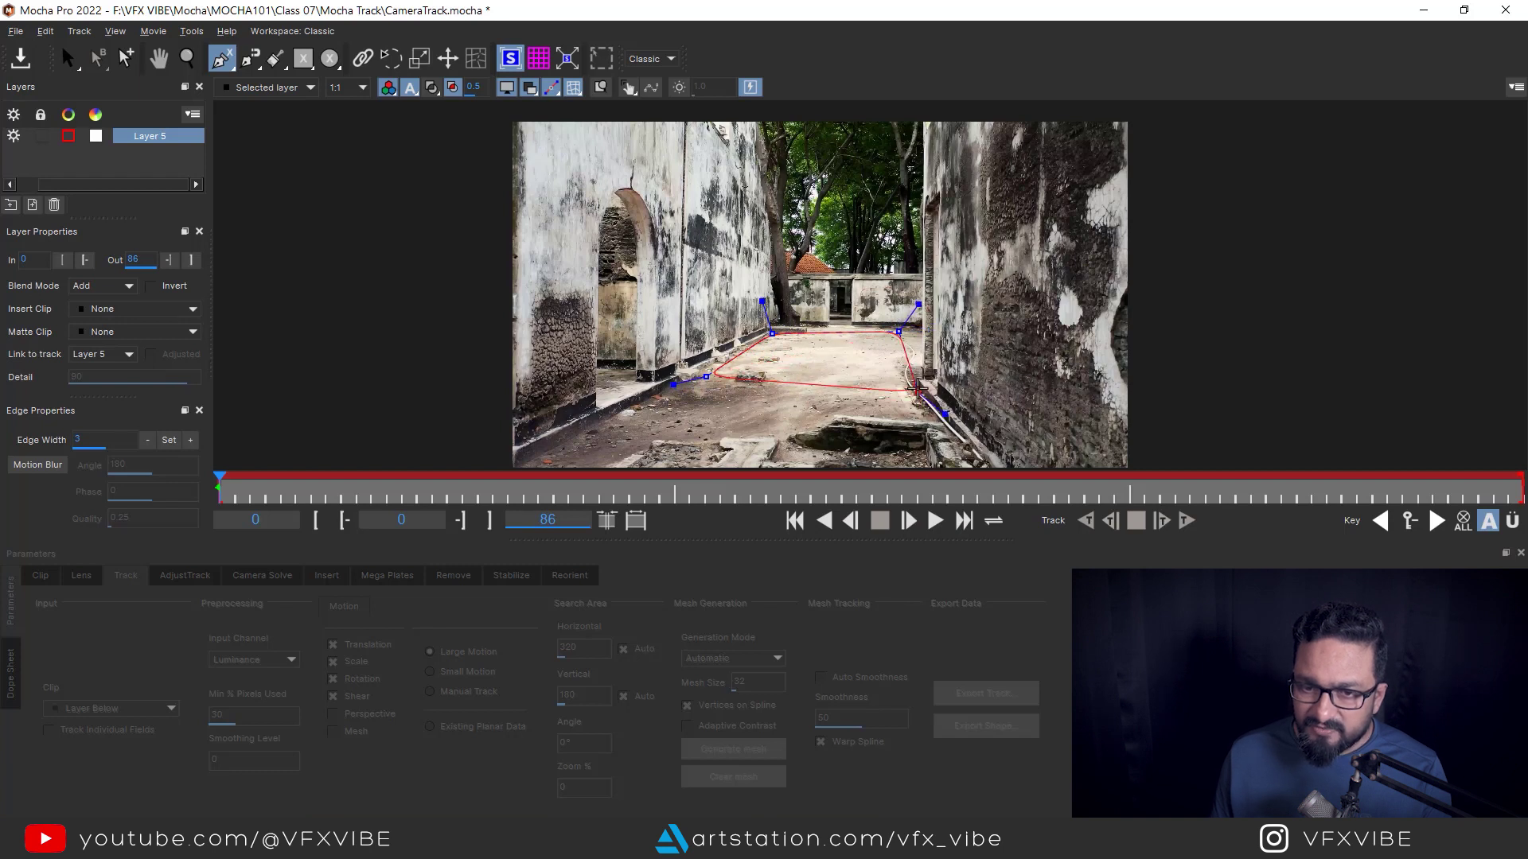
right_click(917, 385)
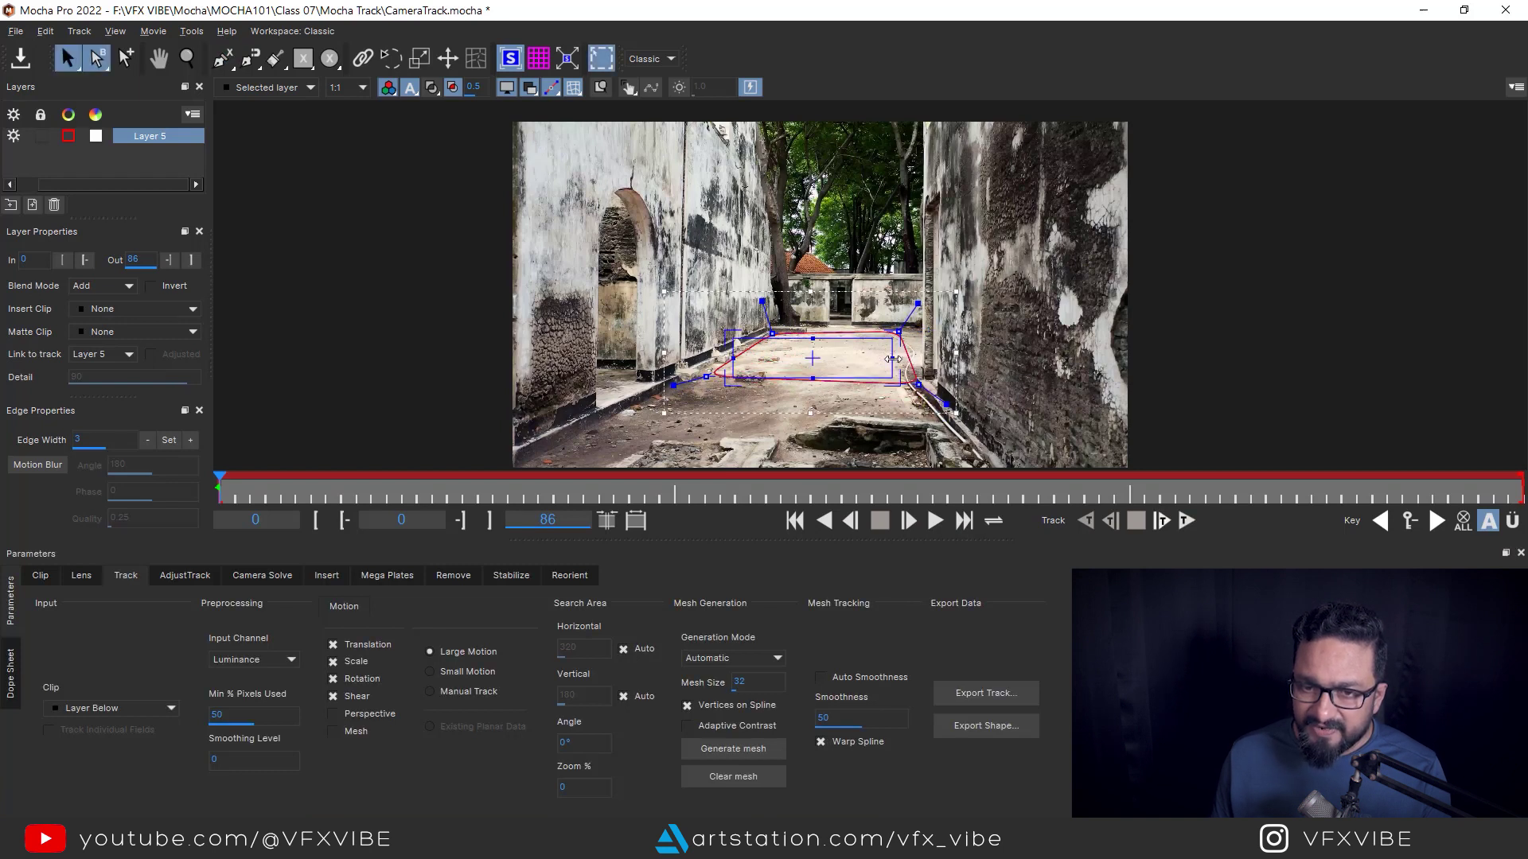
Fine-tune the ground spline's corner points so the shape reaches the base of both side walls
left_click(538, 58)
left_click(537, 58)
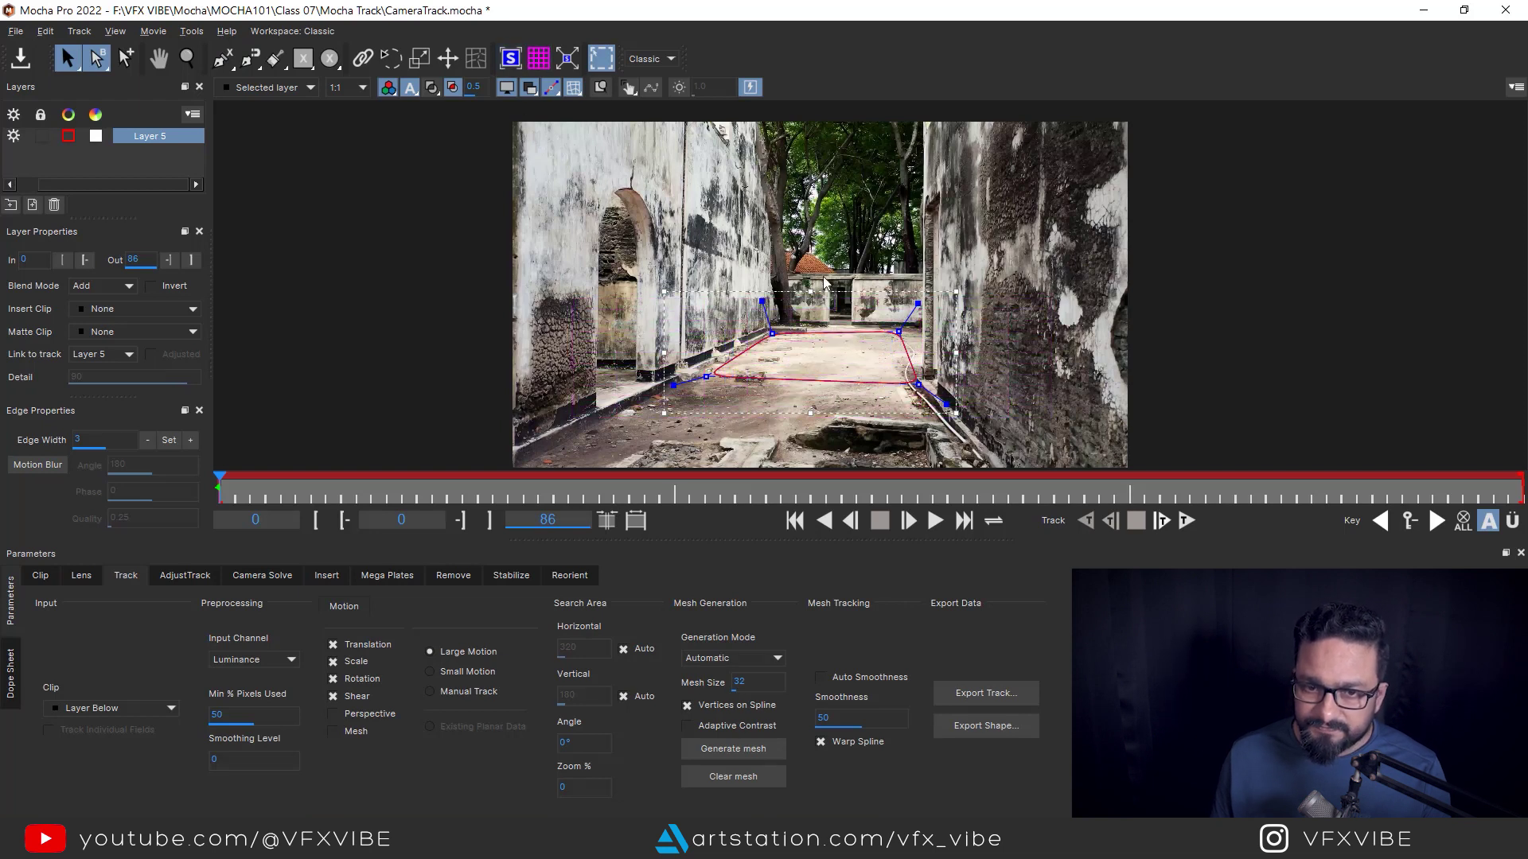
left_click_drag(897, 333, 903, 334)
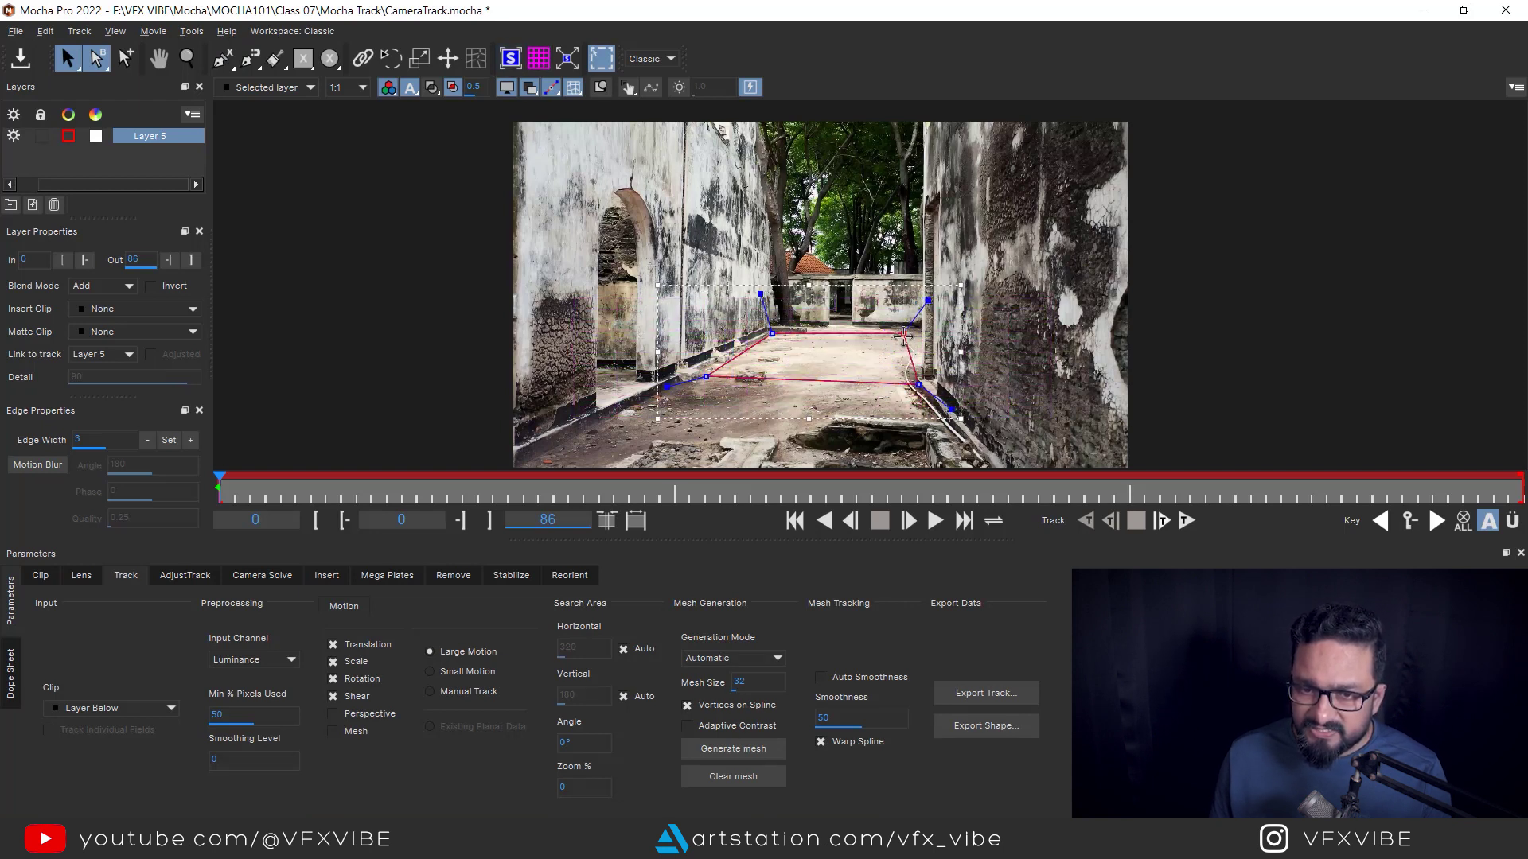
left_click_drag(919, 385, 924, 384)
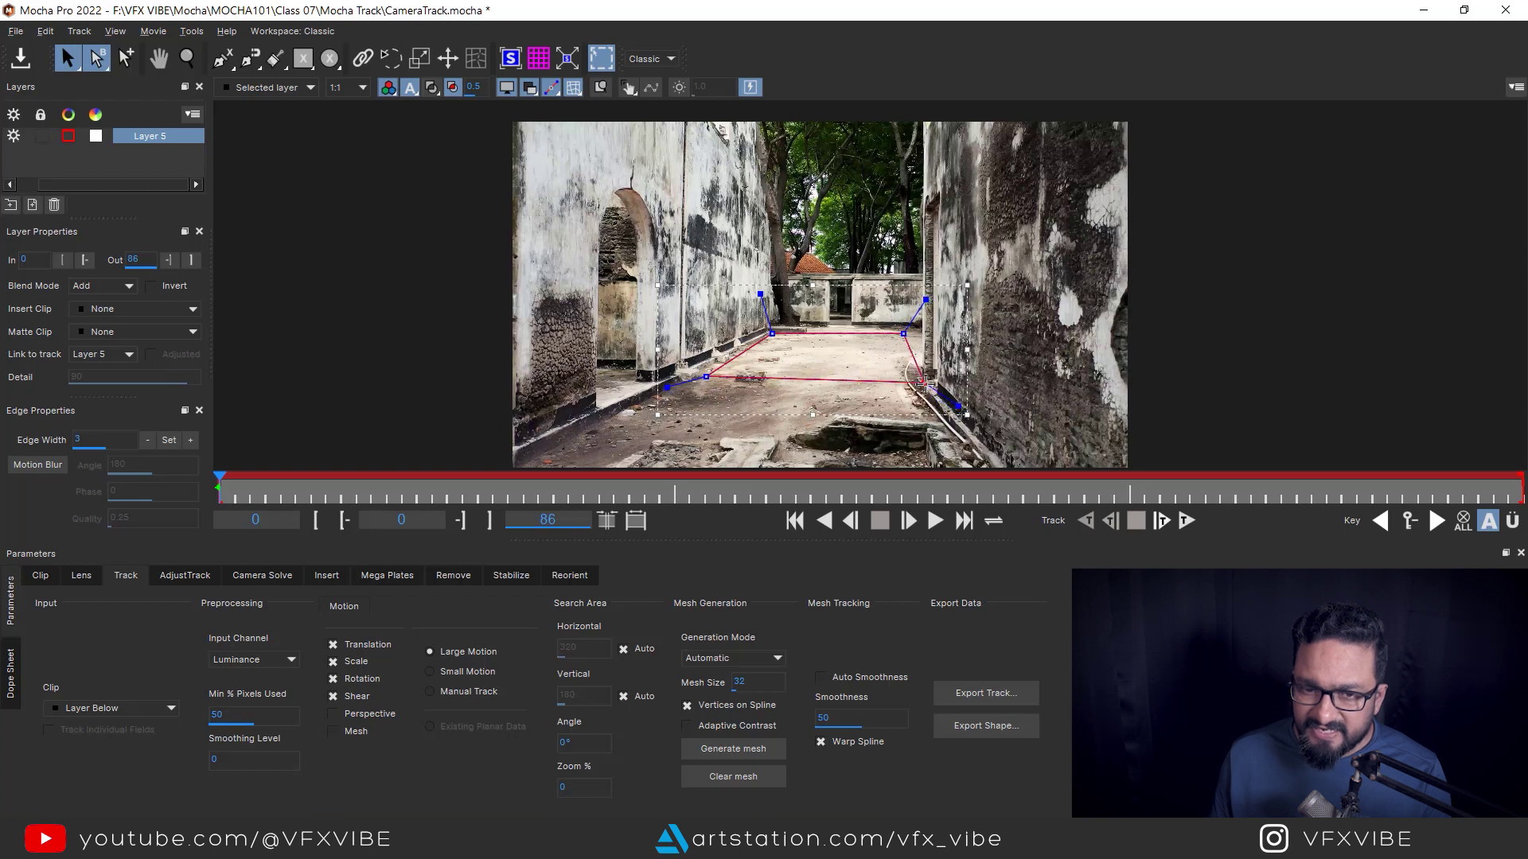
left_click_drag(700, 371, 701, 367)
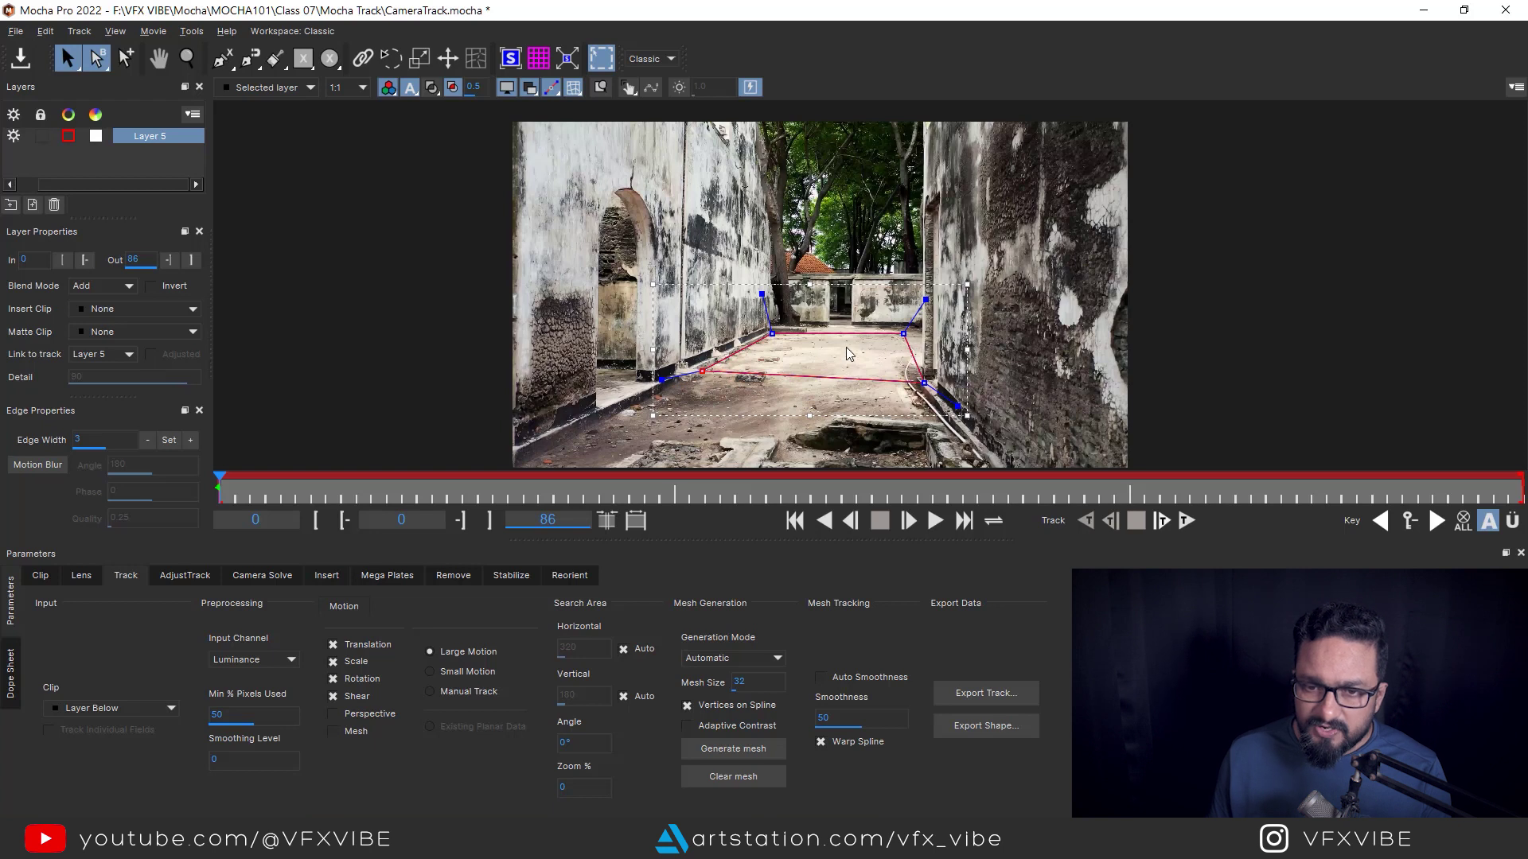
left_click_drag(701, 371, 687, 378)
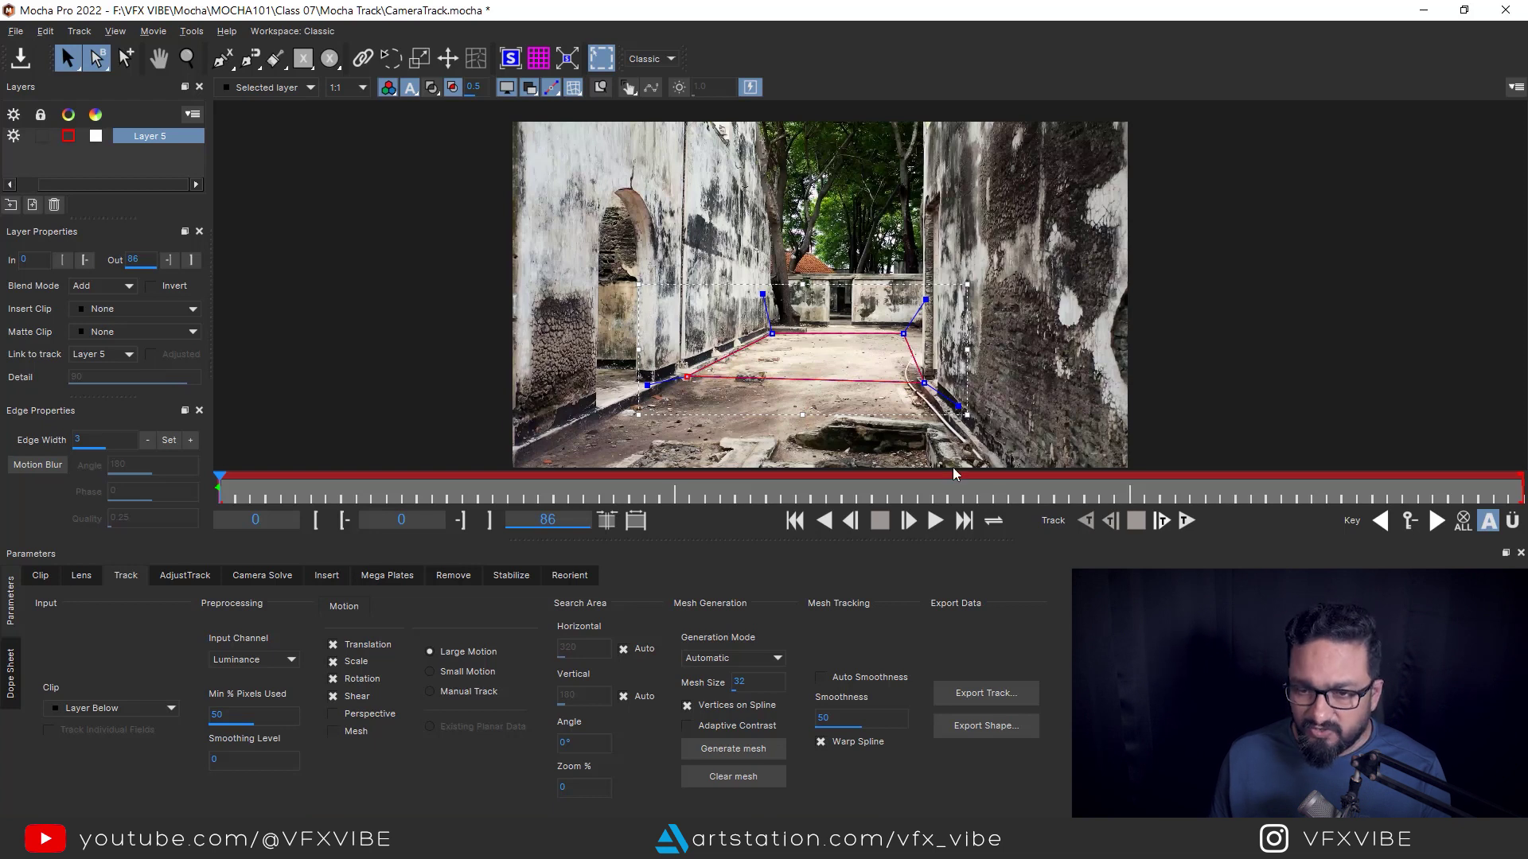
Track the ground layer forward through the whole clip and scrub through the footage to check the track
left_click(1185, 522)
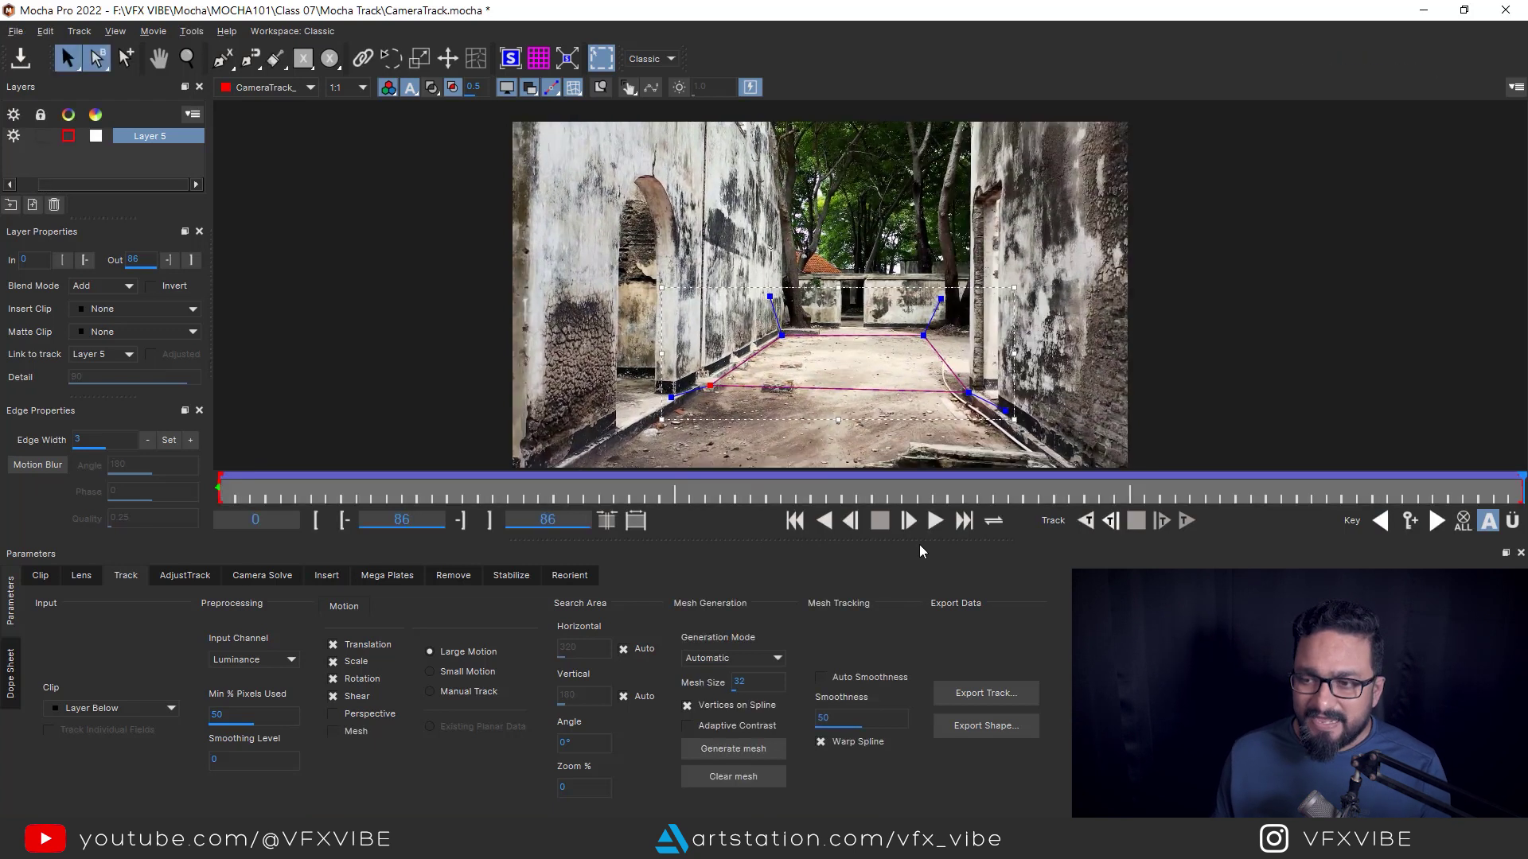
left_click_drag(1461, 499, 215, 517)
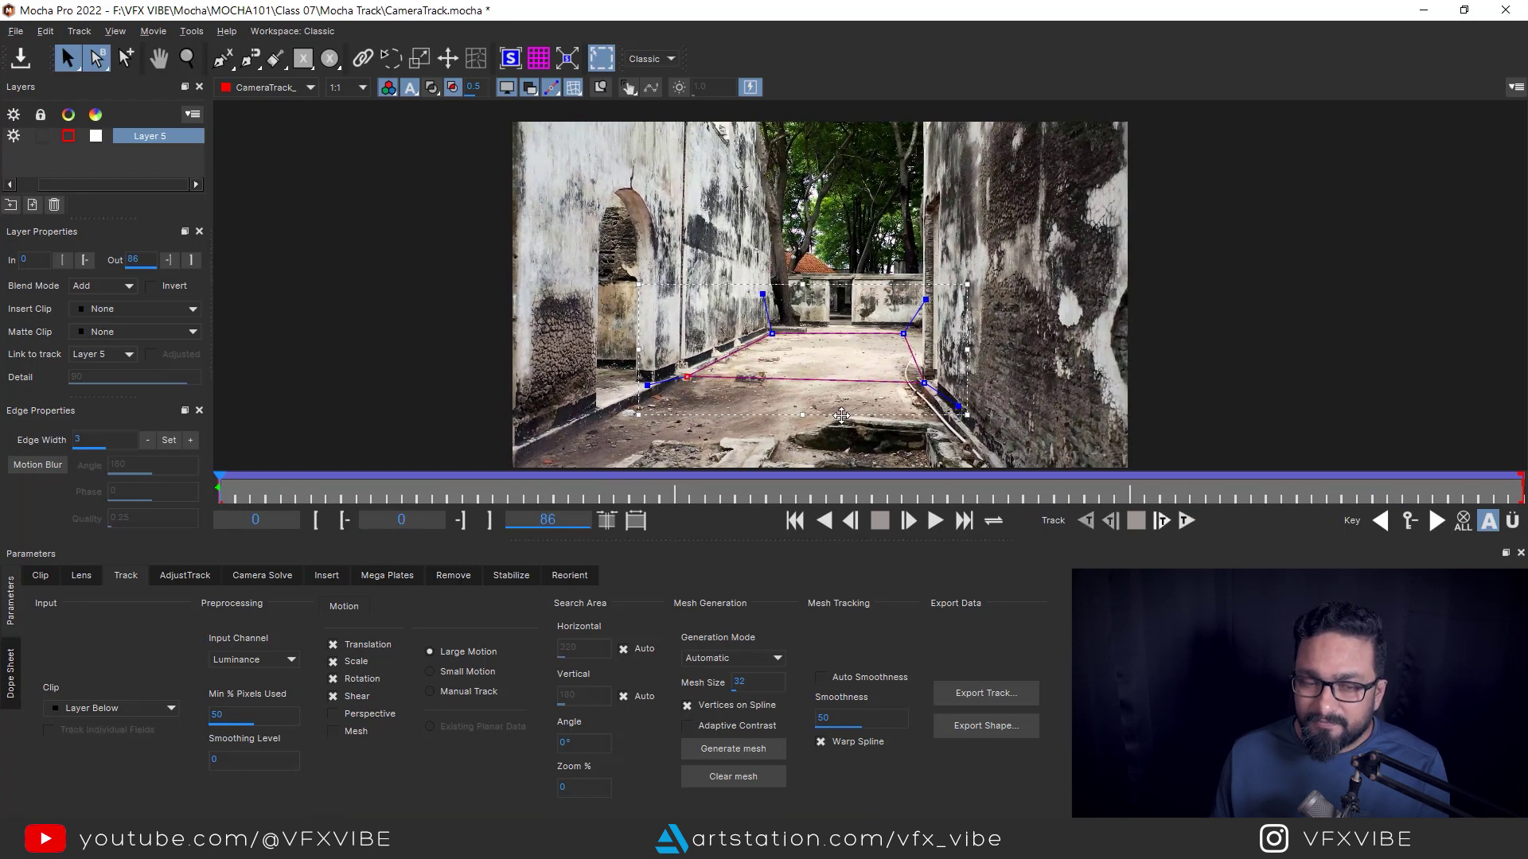
left_click_drag(446, 495, 403, 497)
left_click(795, 521)
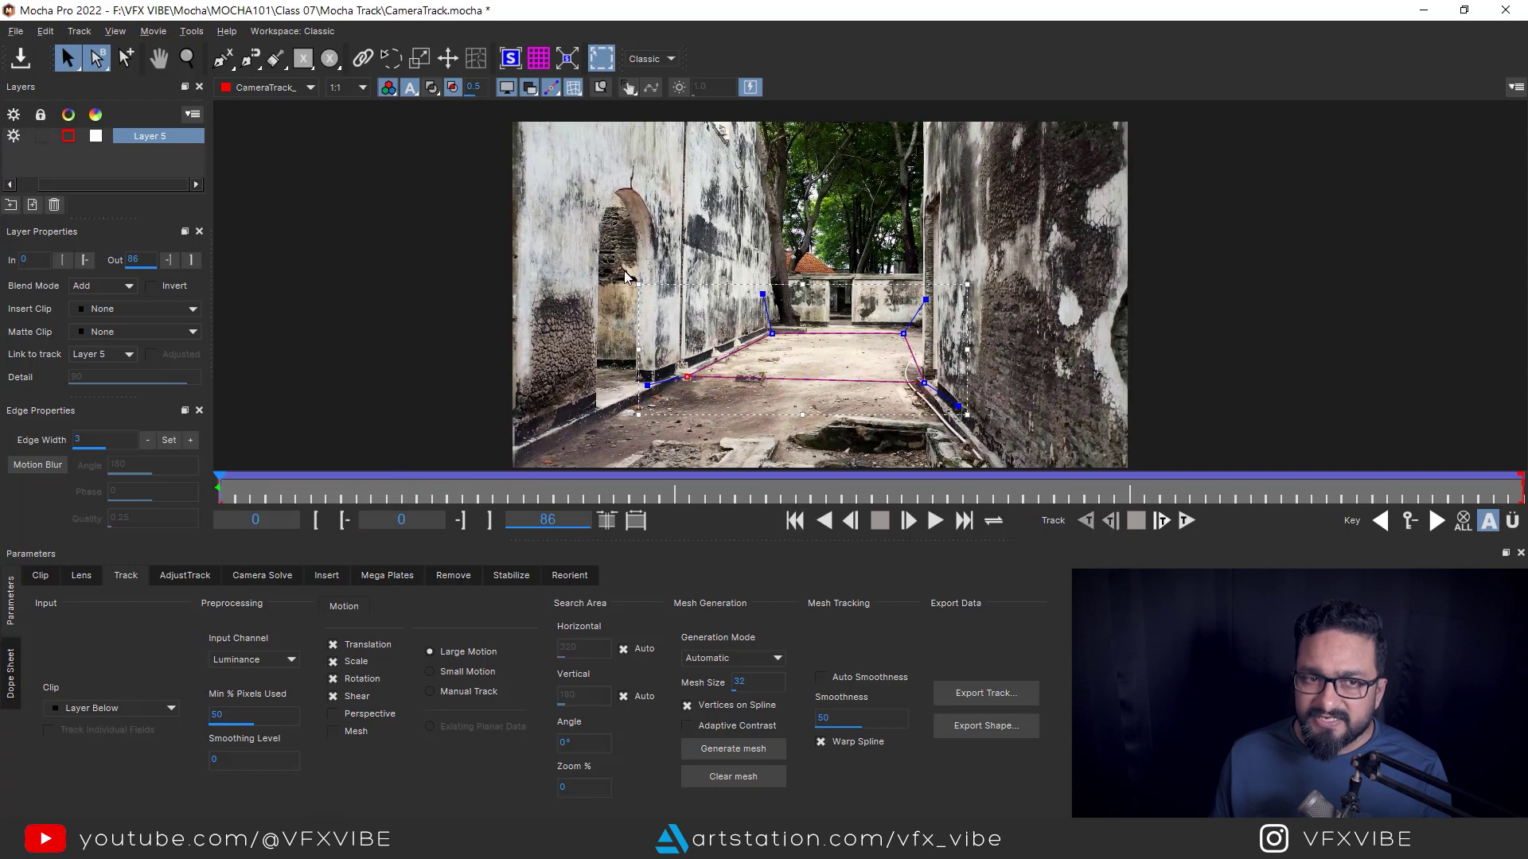
Show the planar surface and grid, and align the surface's four corners with the corners of the ground shape
left_click(512, 59)
left_click(538, 59)
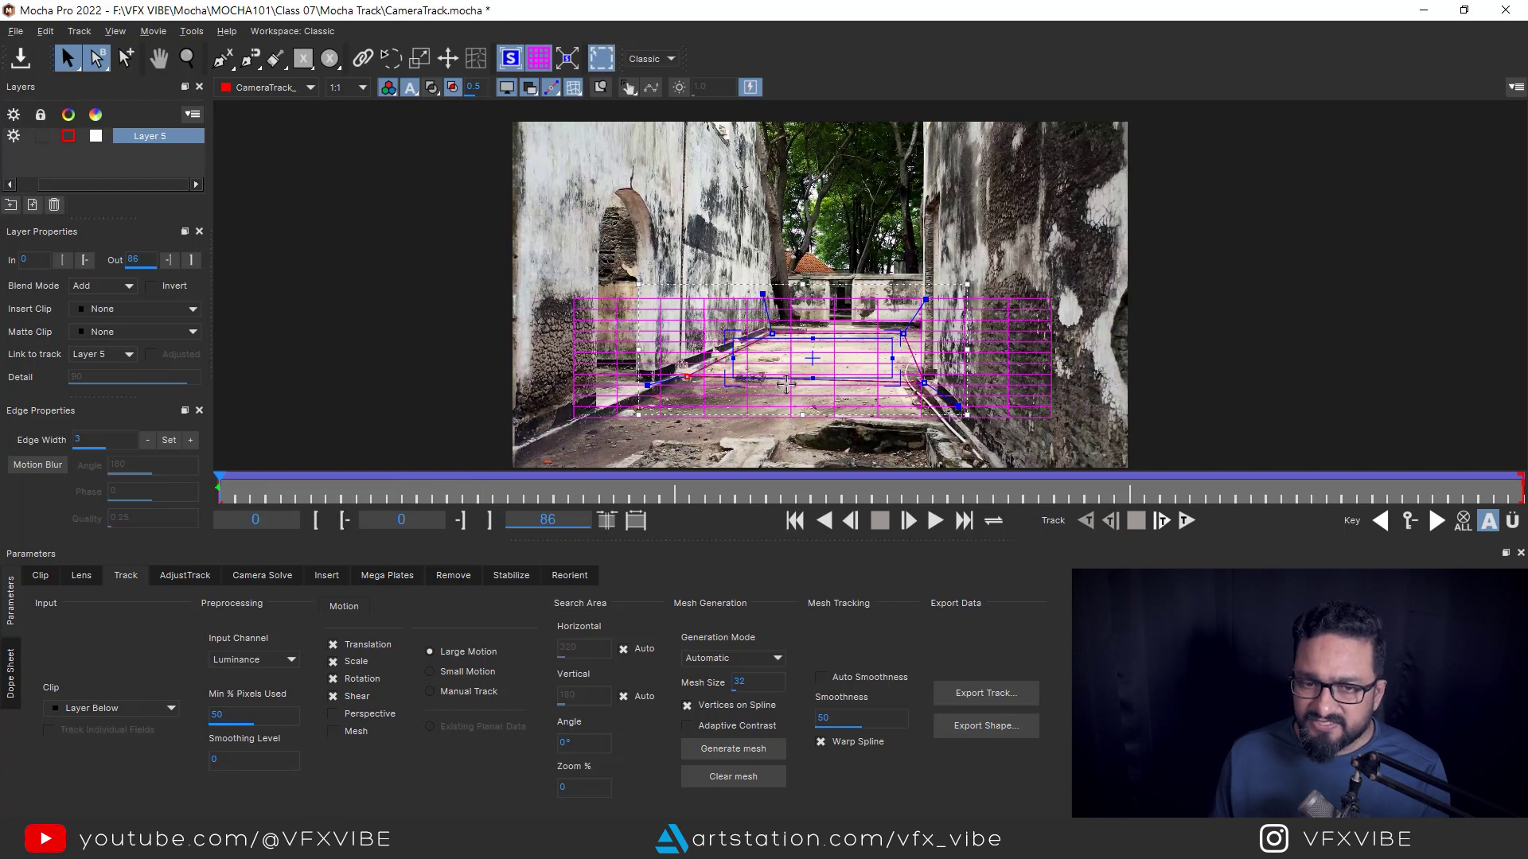
left_click_drag(732, 334, 772, 333)
left_click_drag(727, 381, 692, 374)
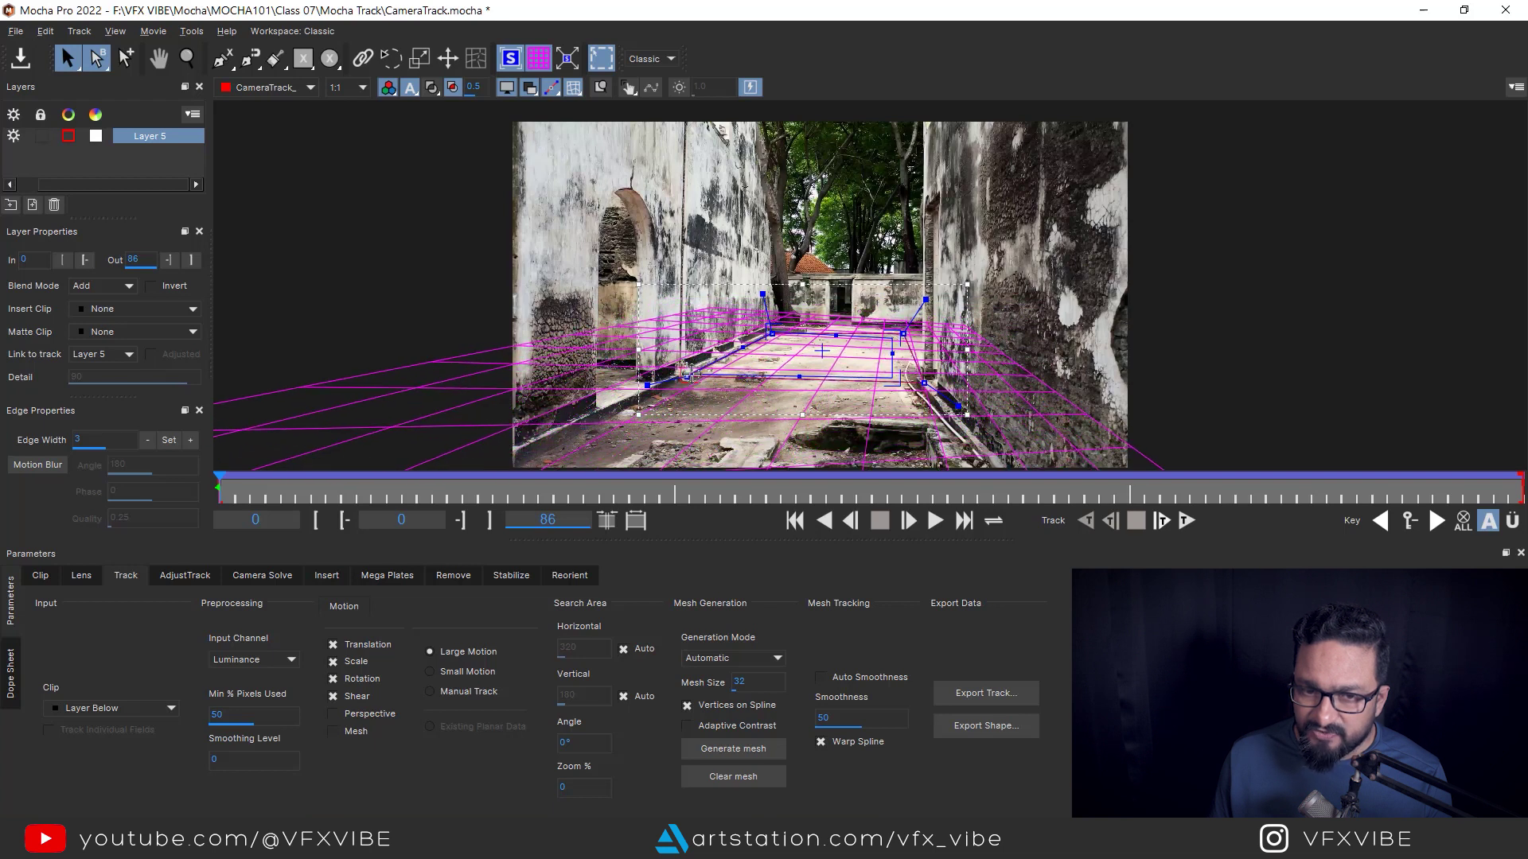
left_click_drag(903, 334, 925, 382)
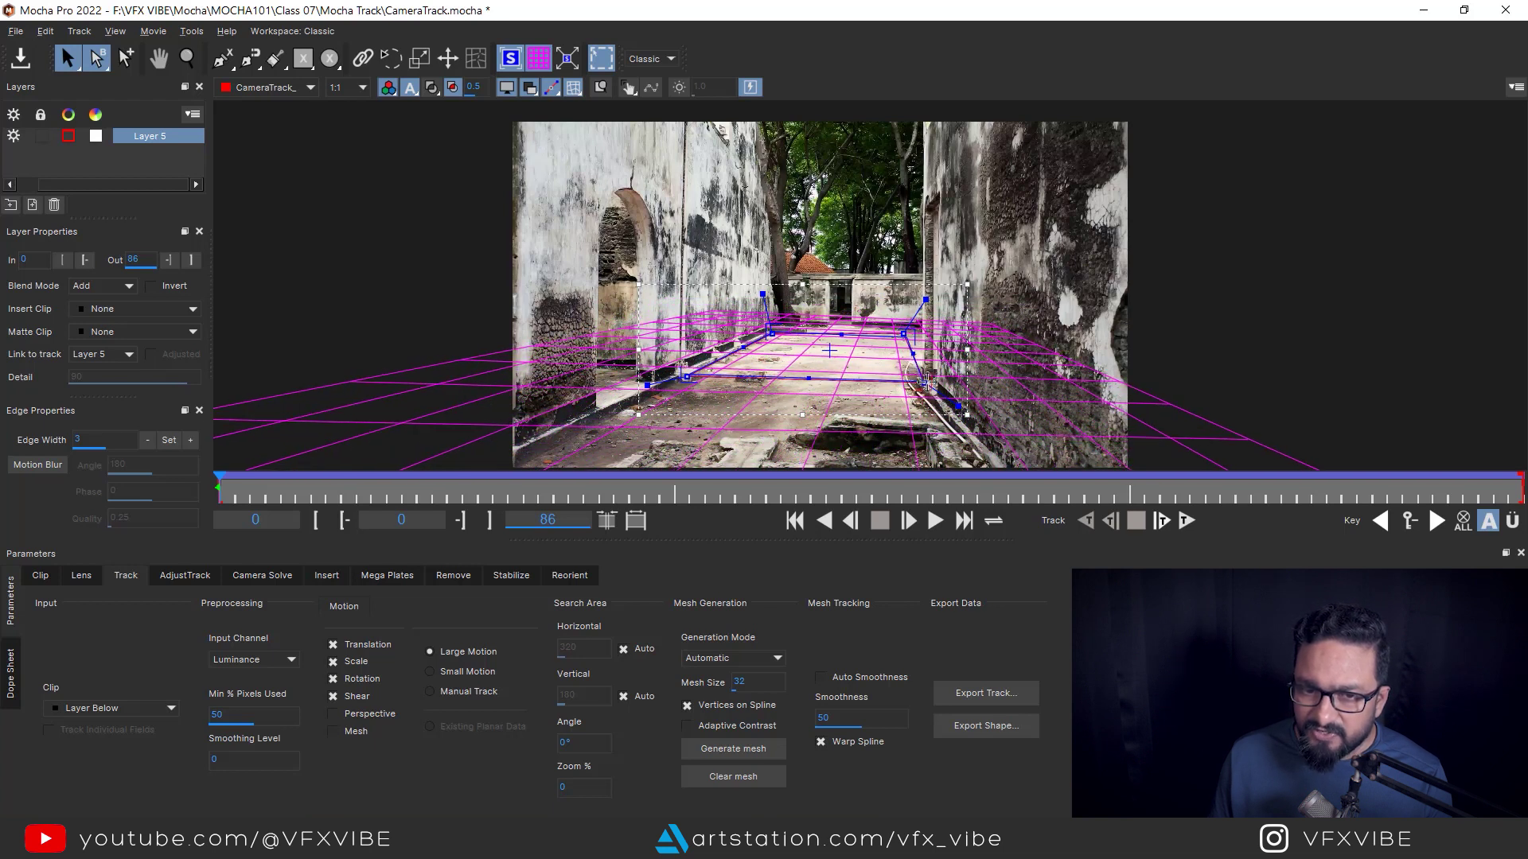
left_click_drag(686, 377, 681, 374)
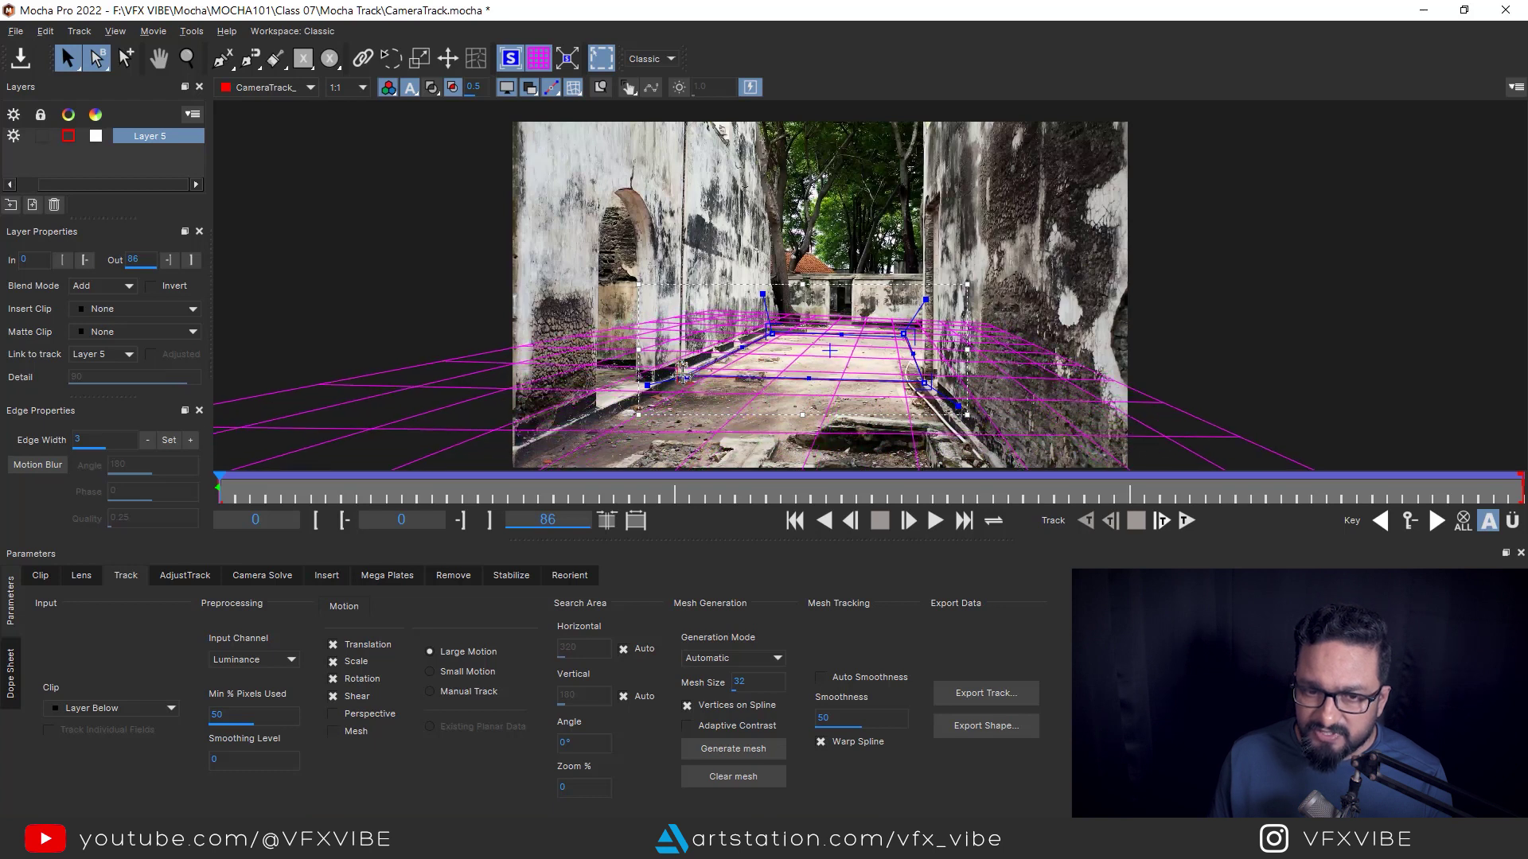
left_click_drag(770, 333, 771, 331)
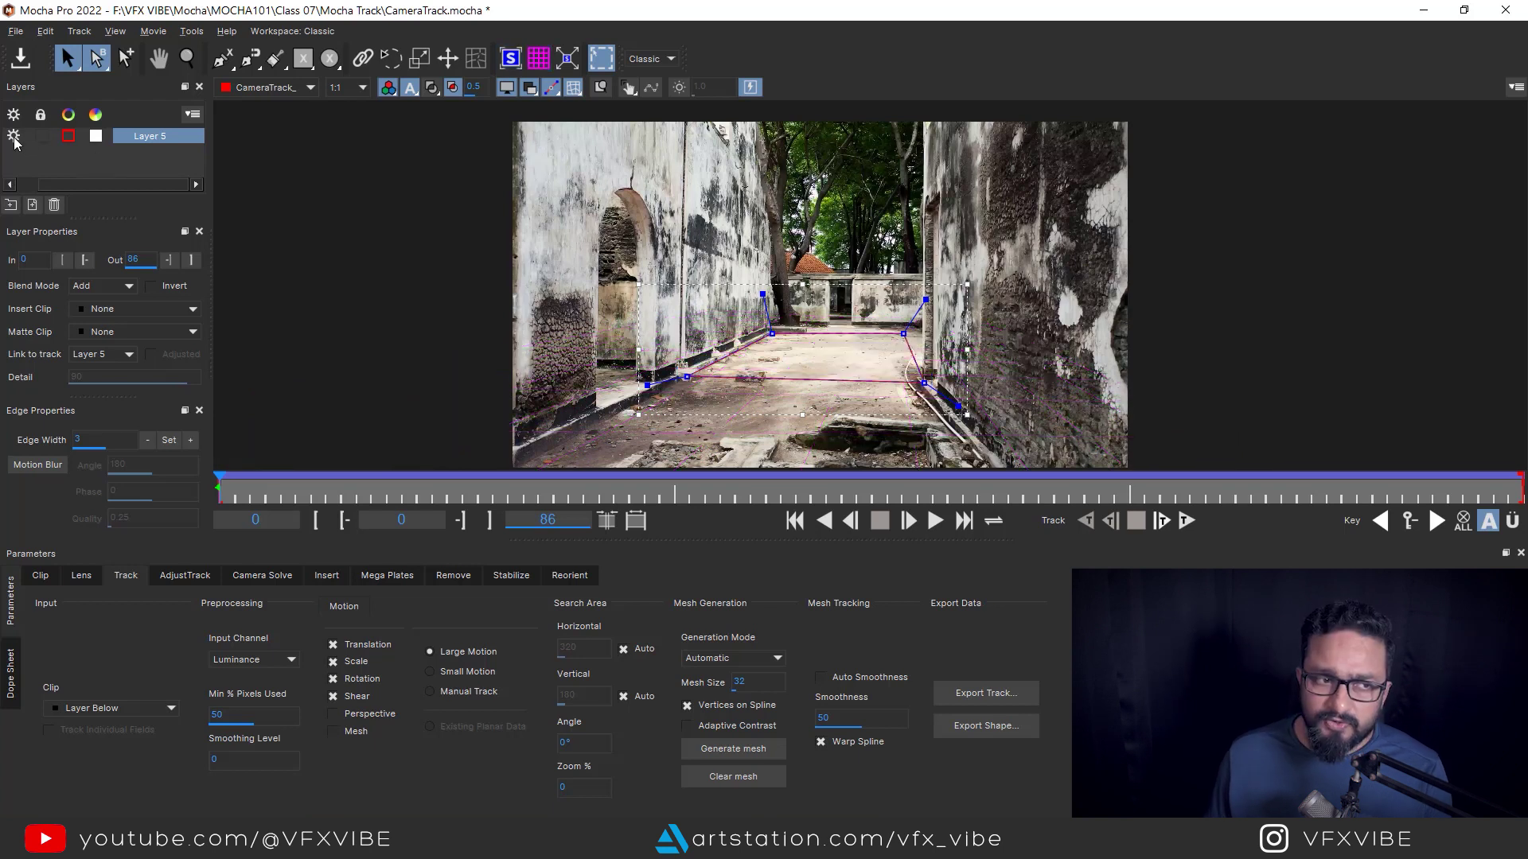
Turn off processing for Layer 5 and draw a four-point X-spline on the wall beyond the archway
left_click(14, 139)
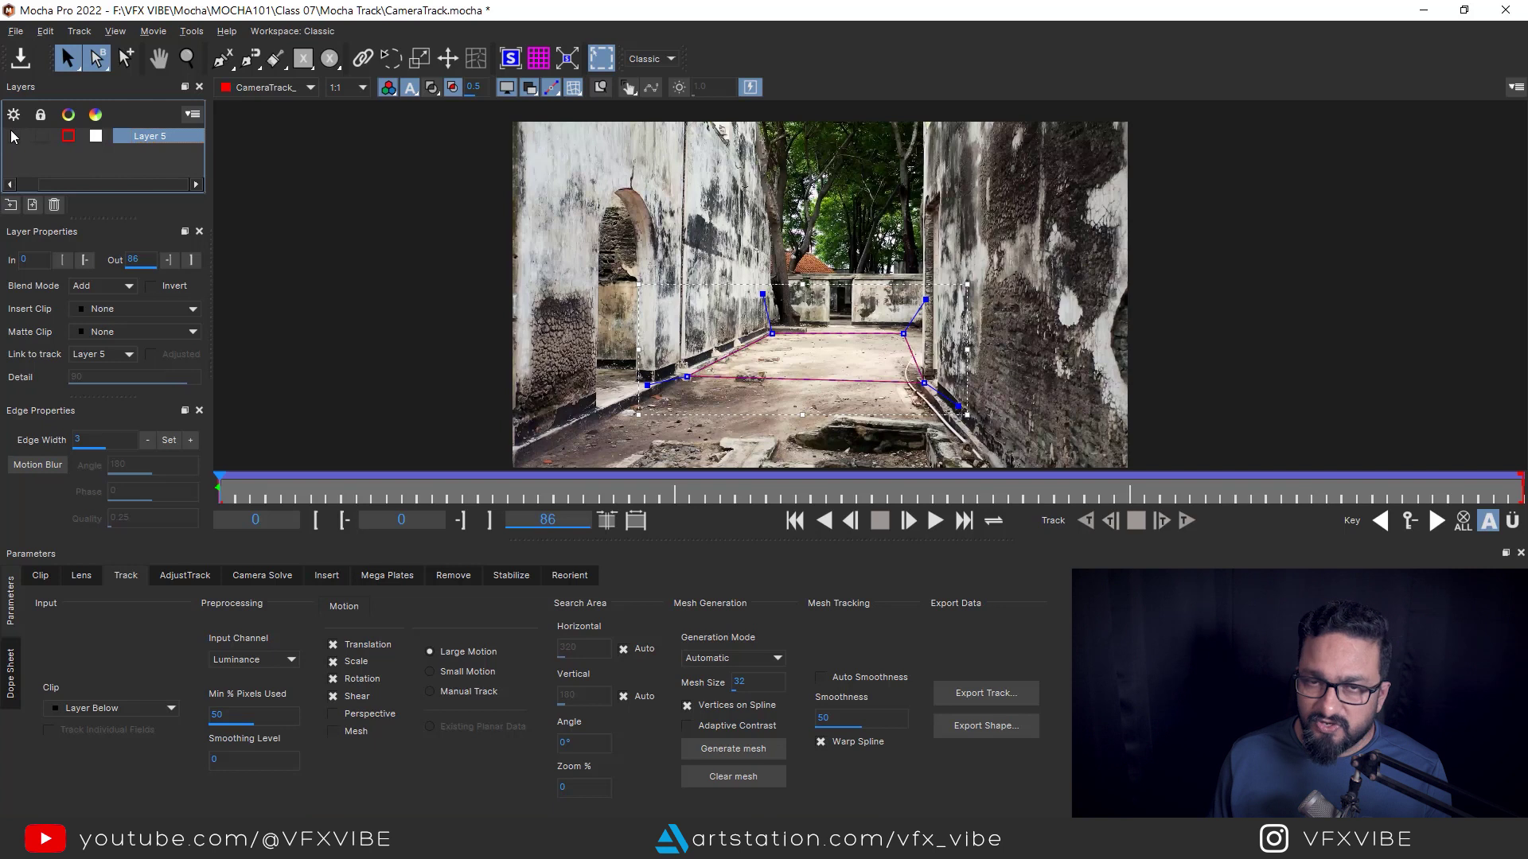
left_click(219, 62)
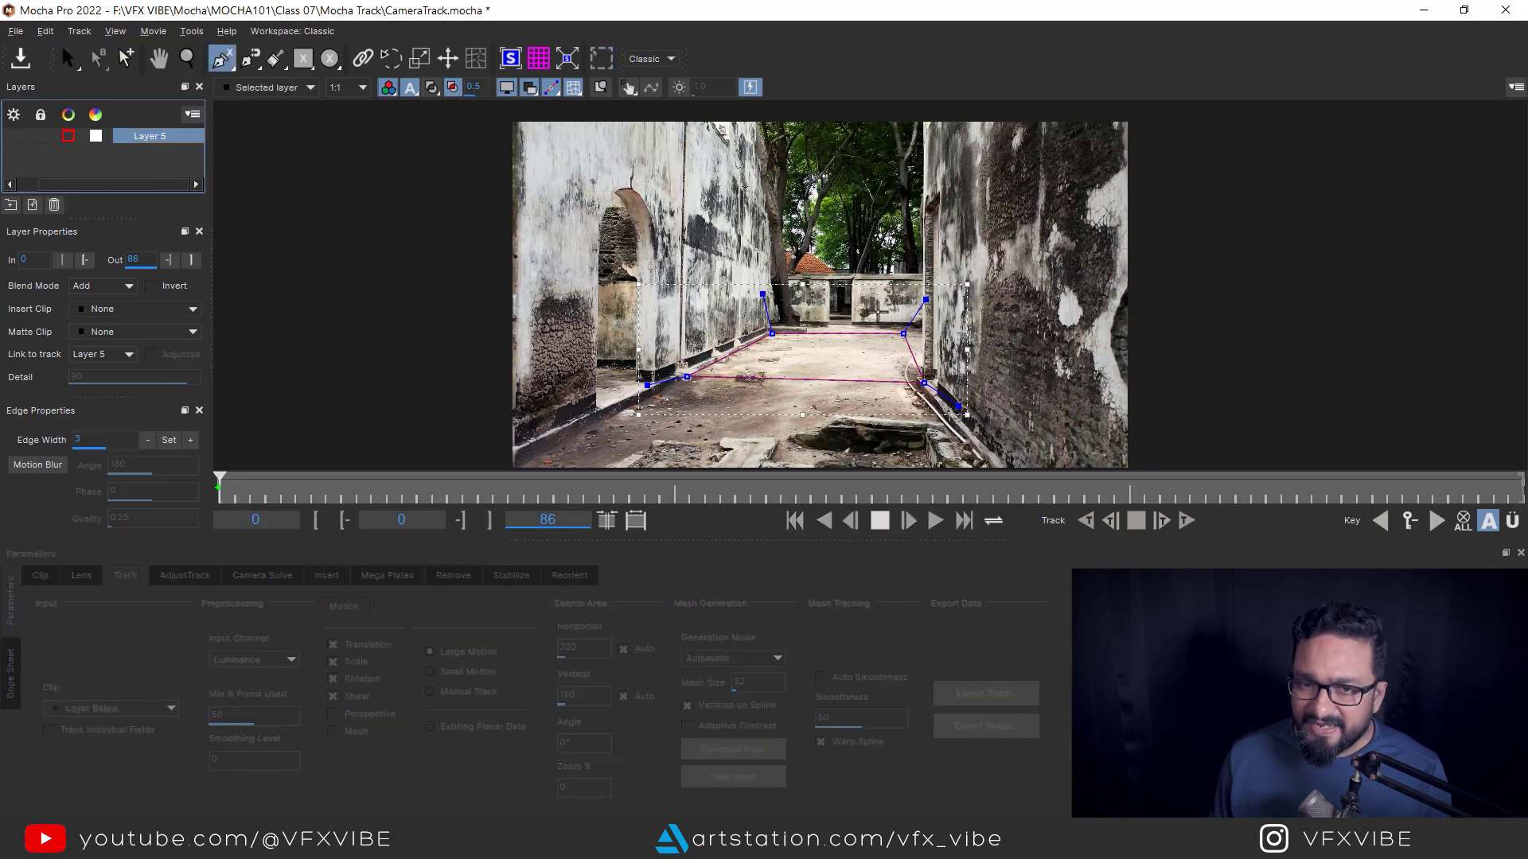
left_click(666, 163)
left_click(661, 368)
left_click(762, 330)
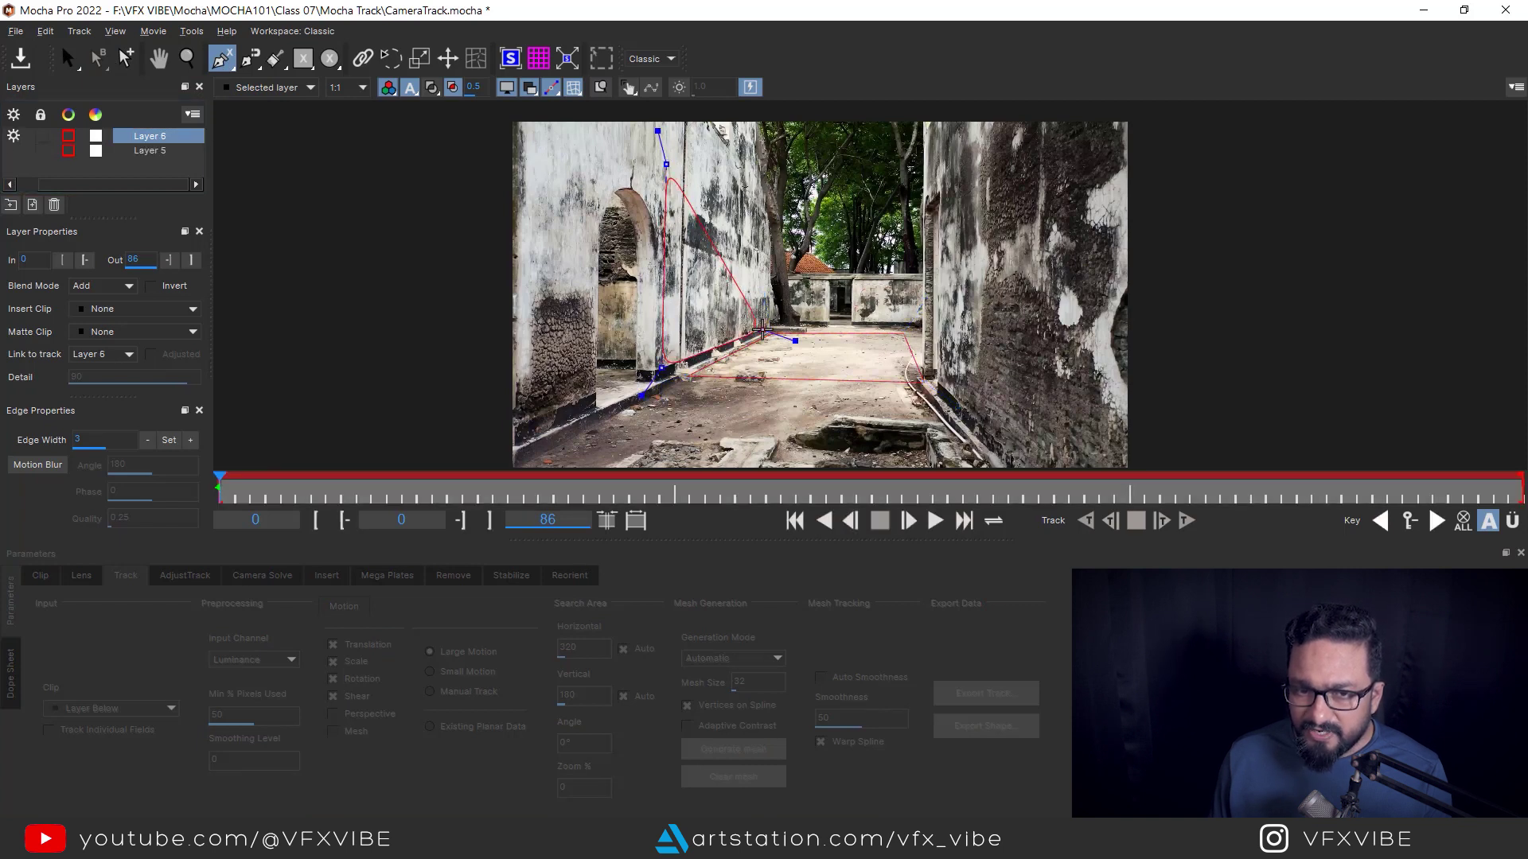
left_click(765, 214)
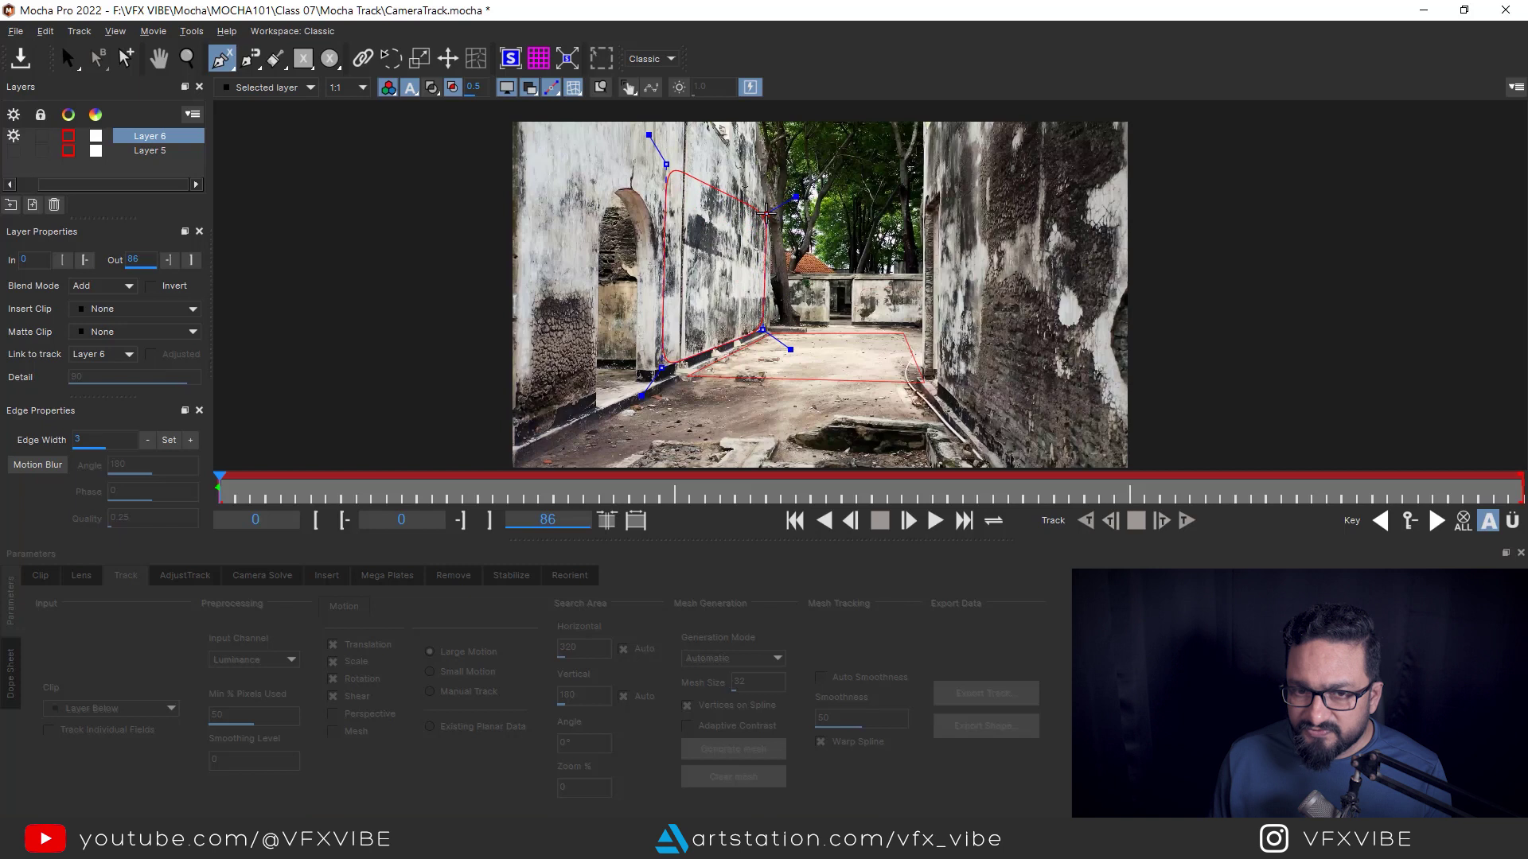
right_click(765, 213)
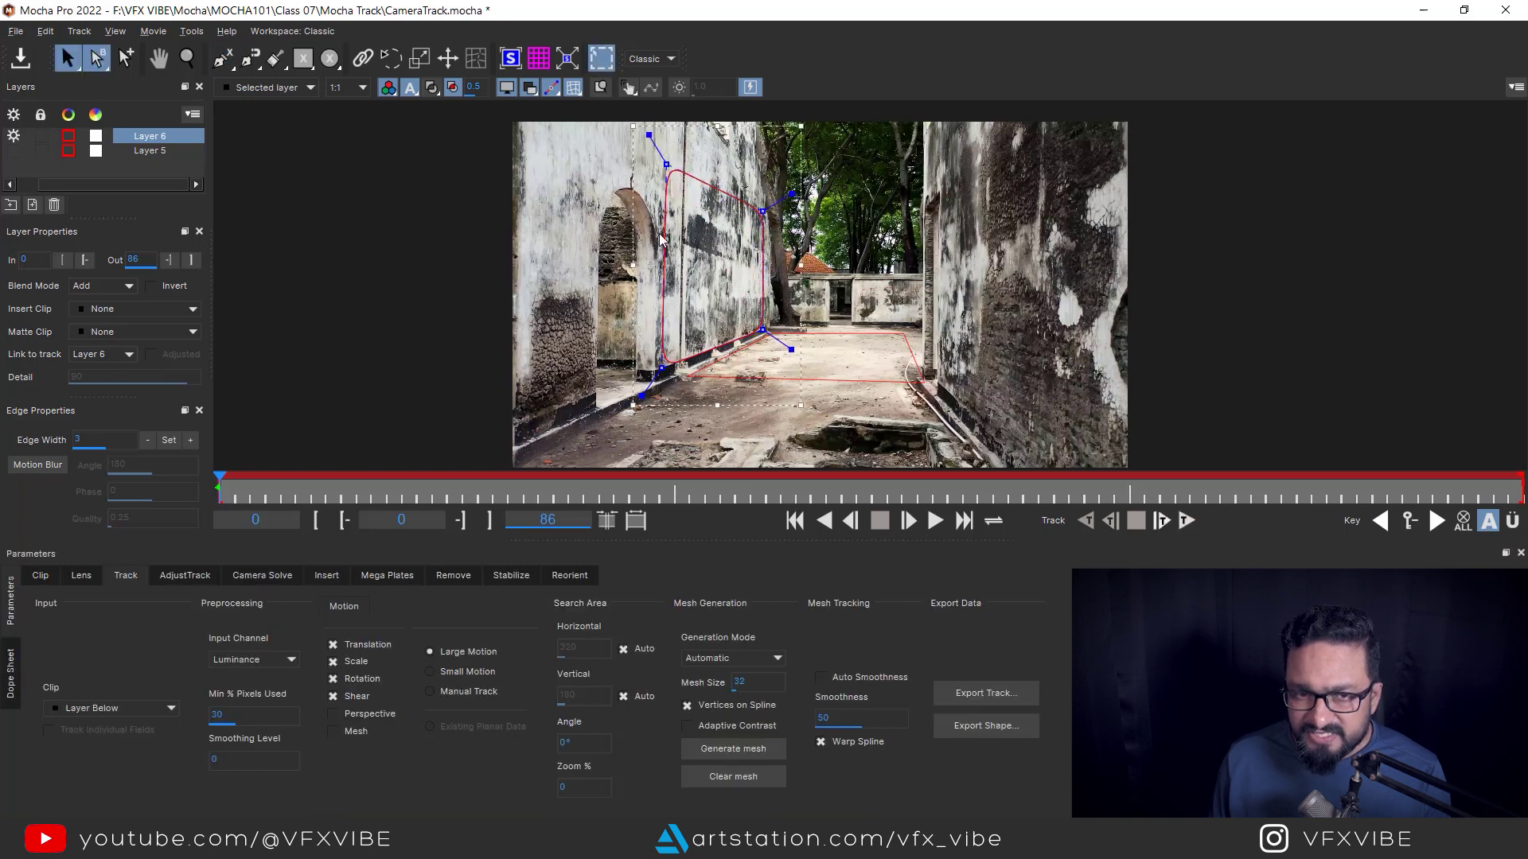
Adjust the wall spline's corner points to fit the wall face, and track the layer forward through the clip
key("z")
left_click_drag(705, 338, 798, 259)
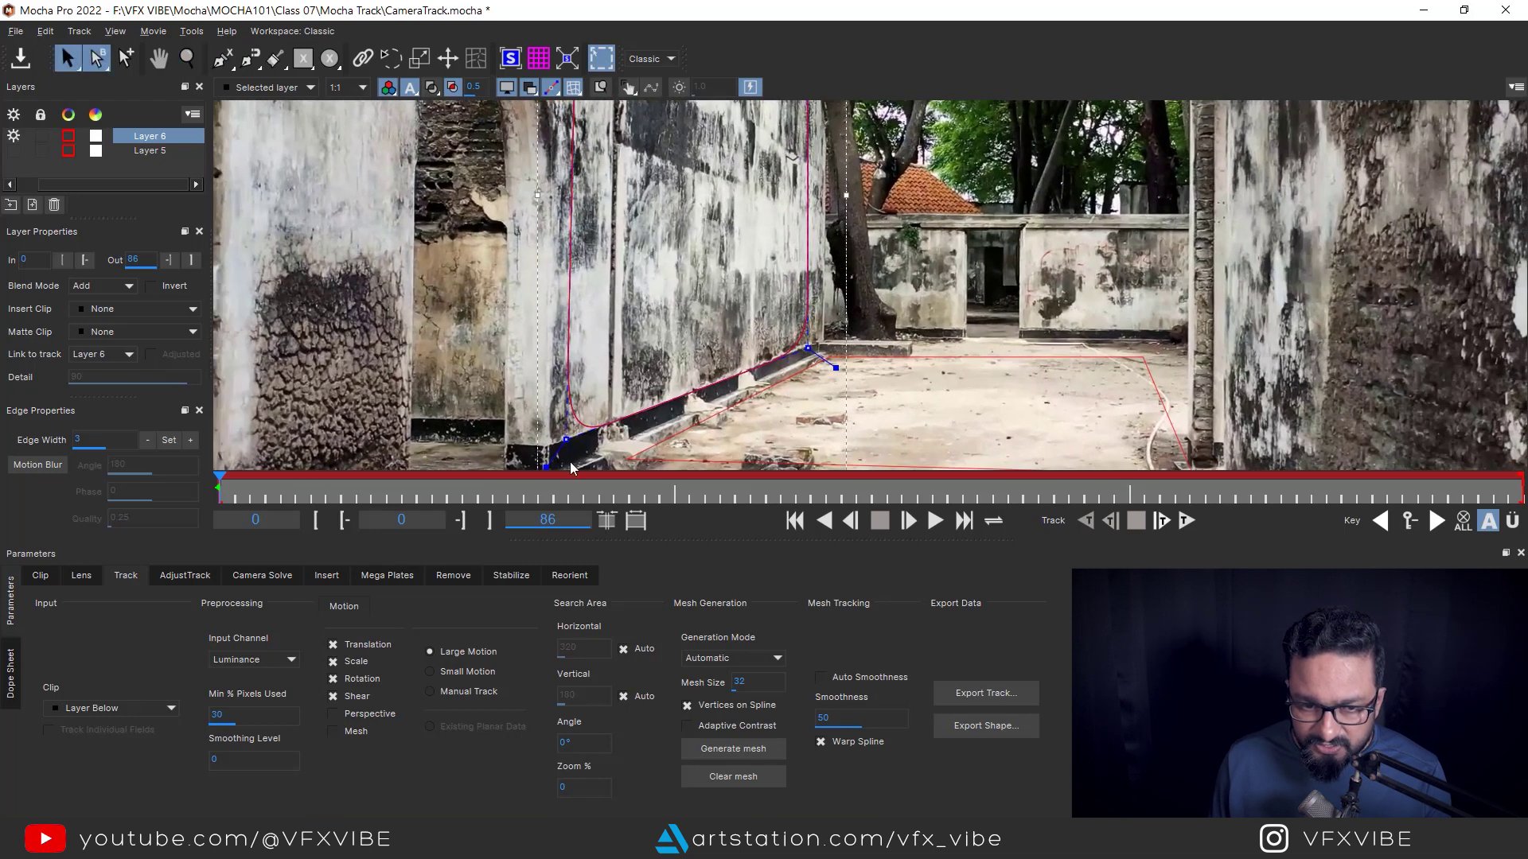
left_click_drag(566, 438, 547, 447)
left_click_drag(835, 364, 839, 550)
key("x")
left_click_drag(574, 134, 580, 157)
left_click_drag(860, 255, 866, 251)
key("x")
left_click_drag(1001, 318, 859, 253)
key("z")
left_click_drag(859, 253, 849, 374)
key("s")
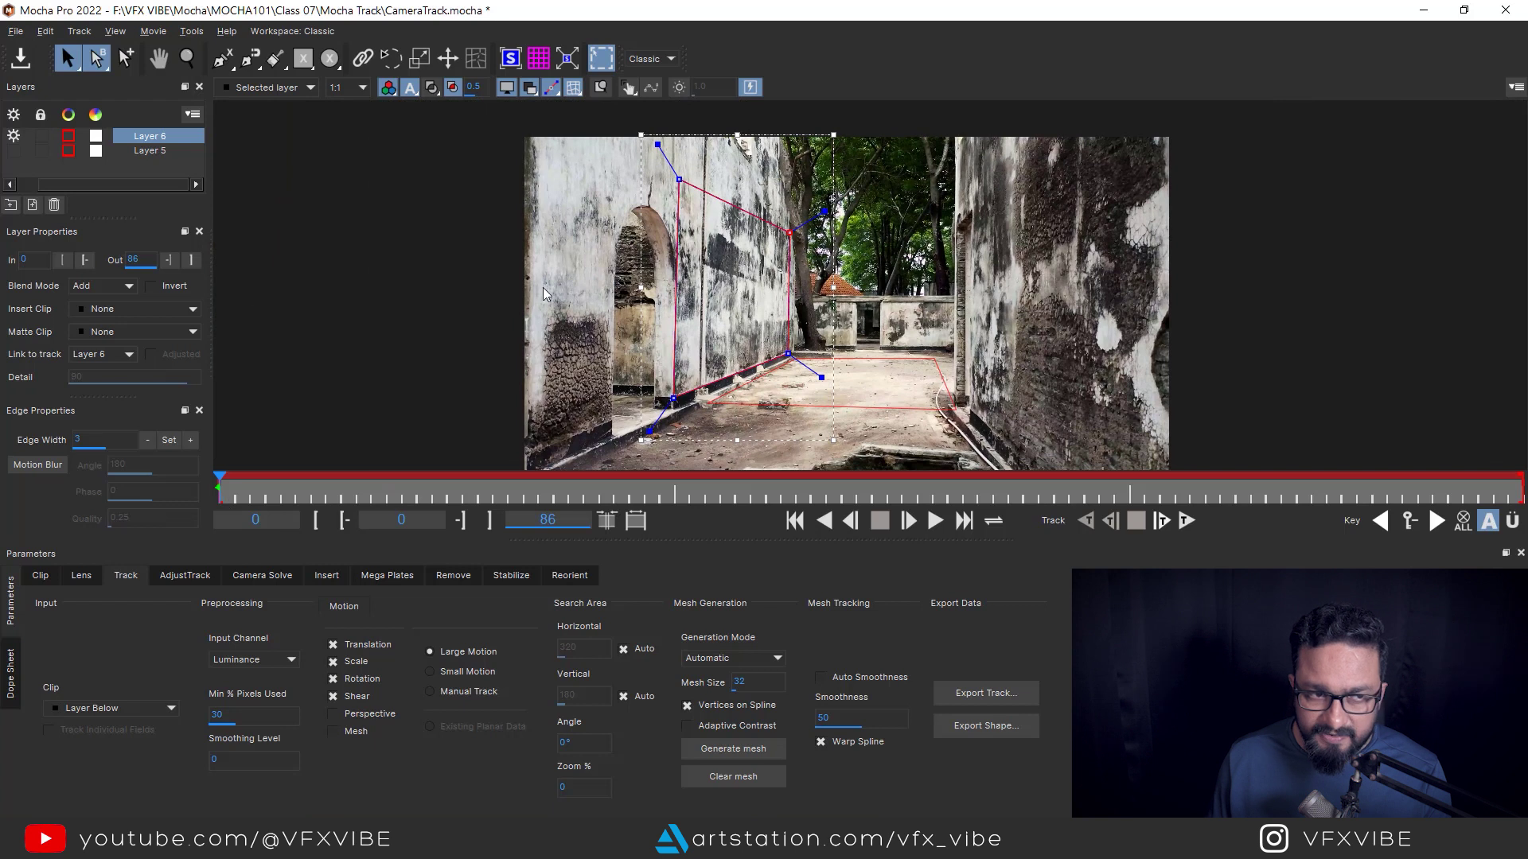
left_click(1186, 521)
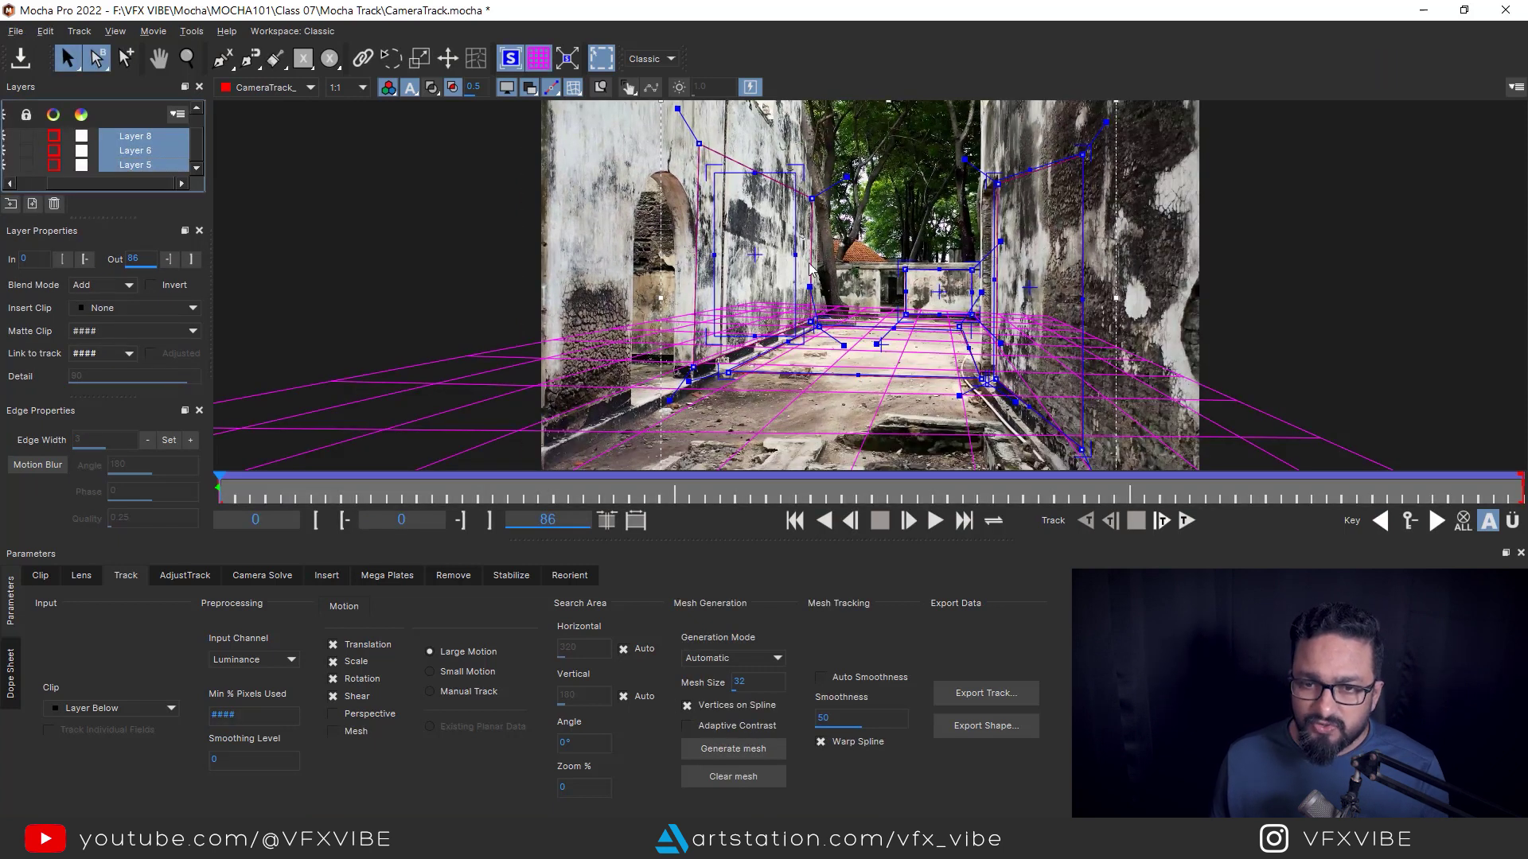
Run the camera solve on the selected tracked layers with the camera set to Auto
left_click(40, 578)
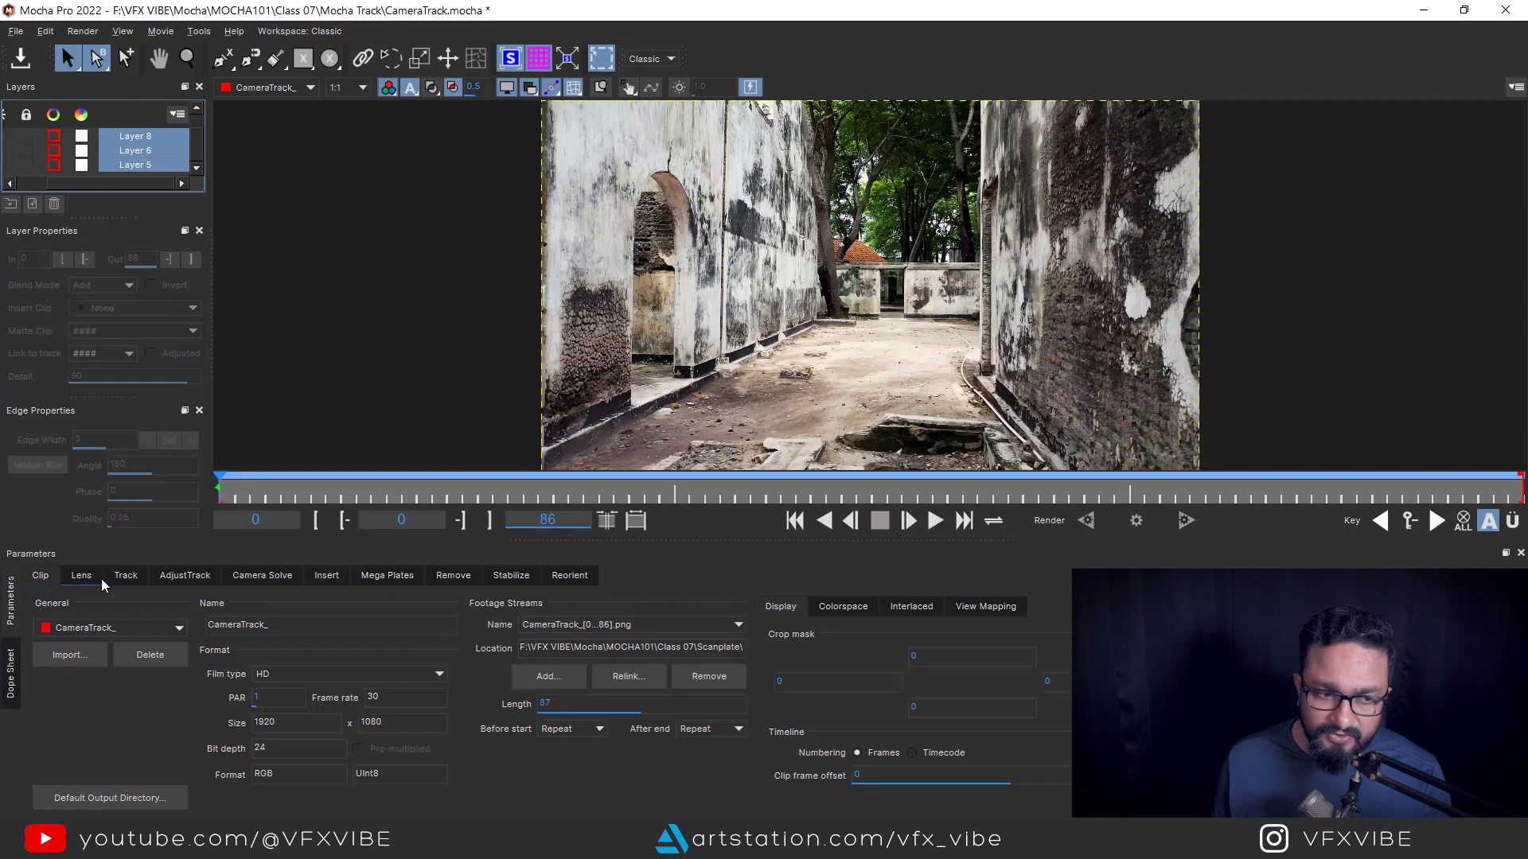
left_click(125, 578)
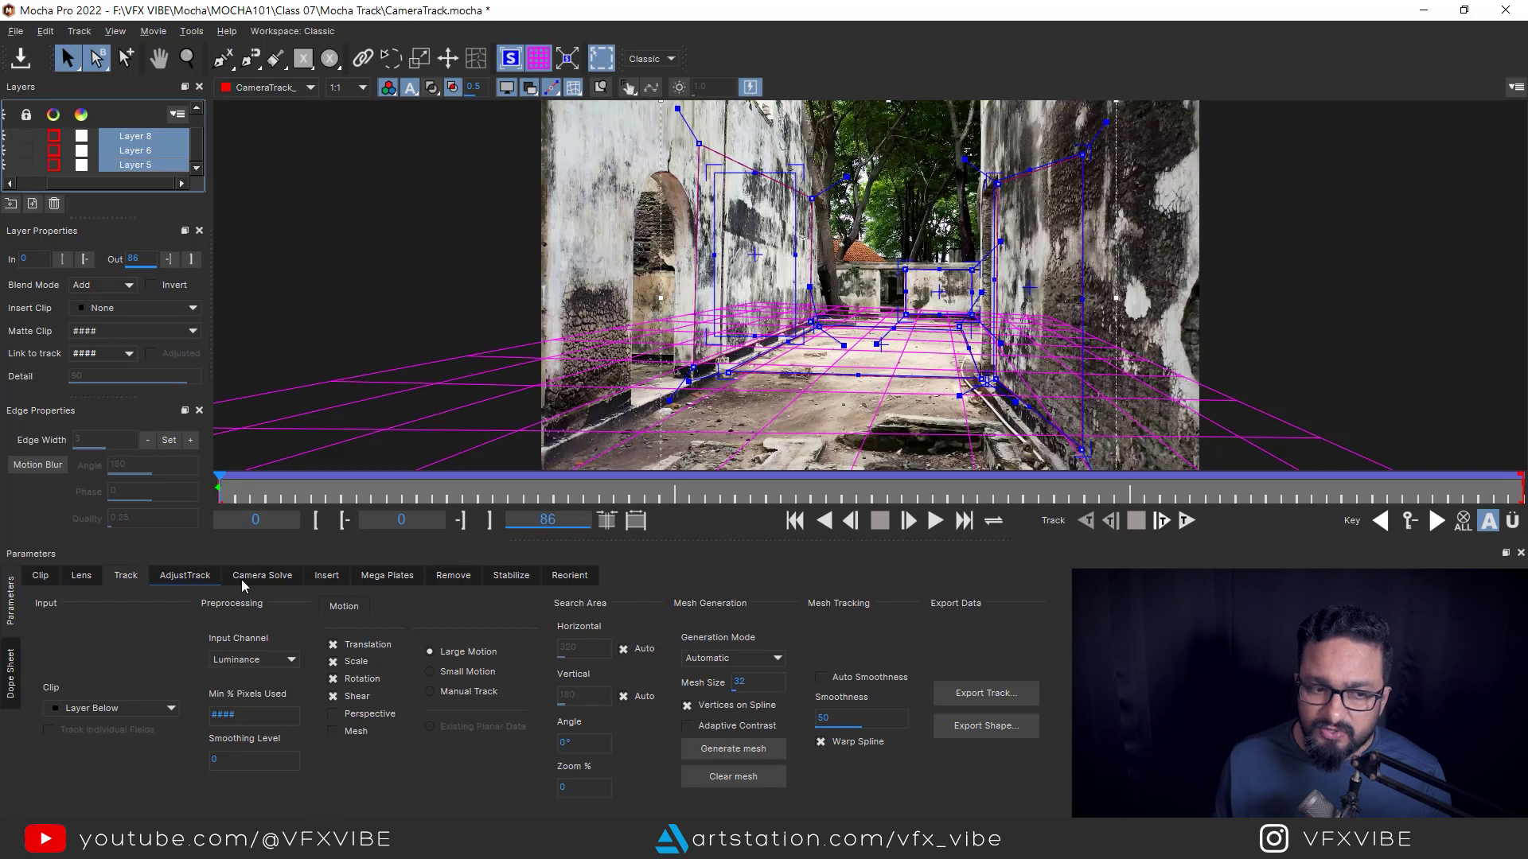
left_click(273, 577)
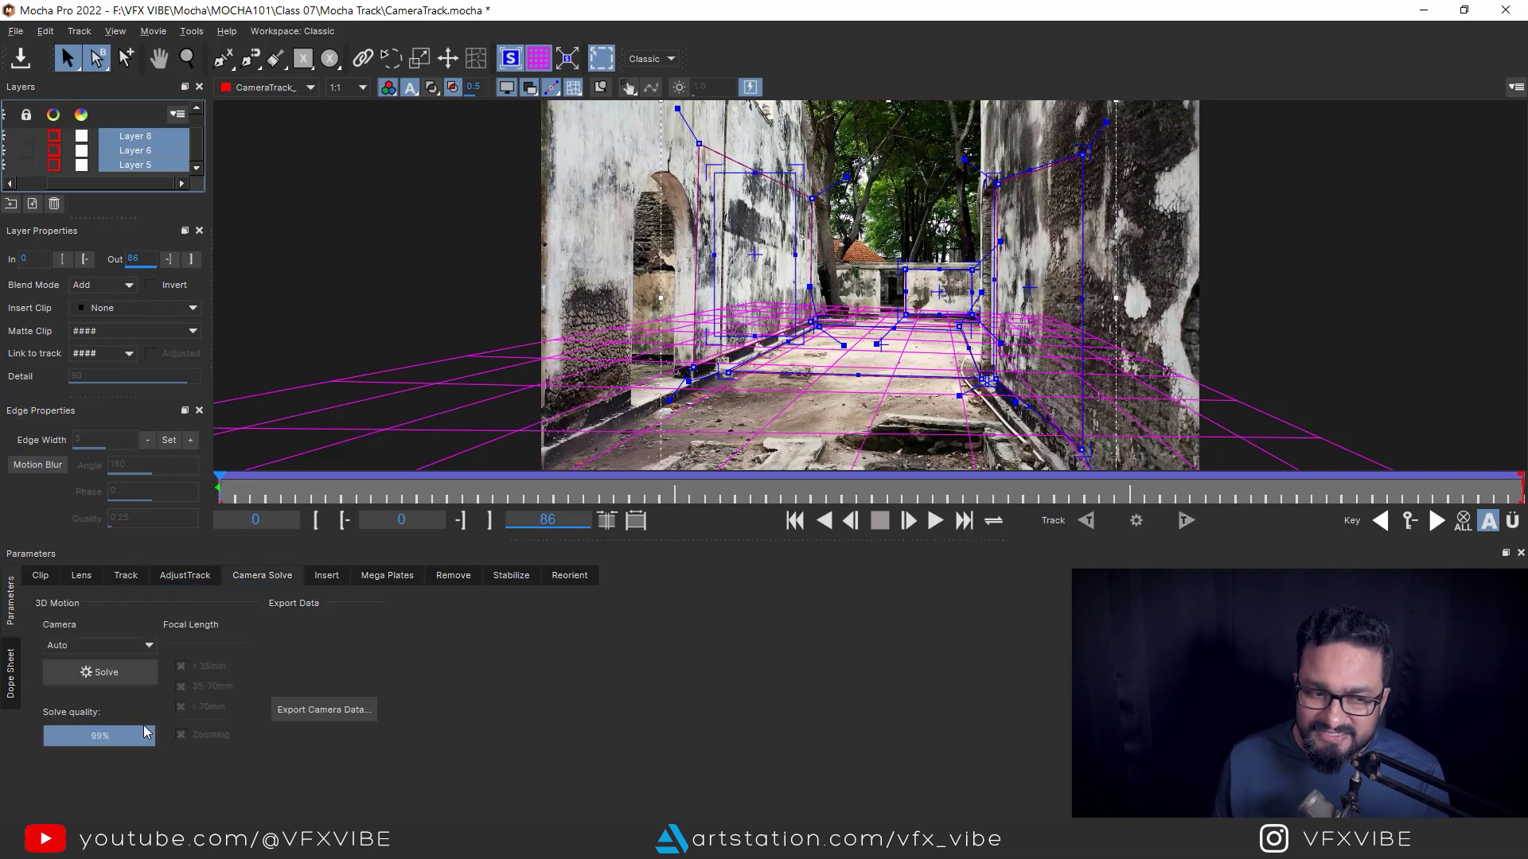
left_click(107, 671)
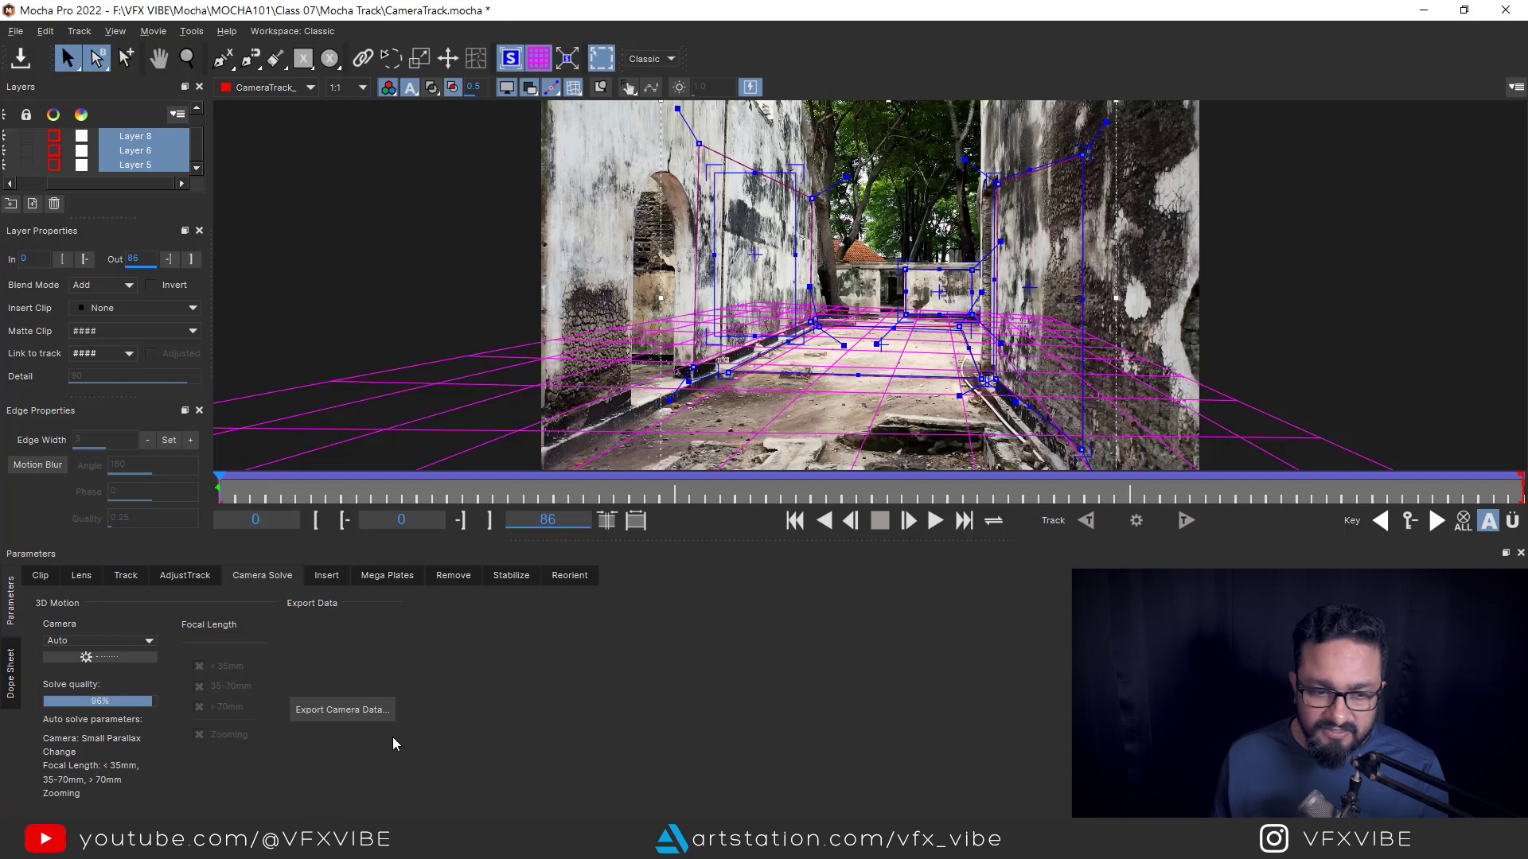
Export the camera data as FBX 7.7.0 3D Data for Nuke 6.3v7 under the file name CameraTrack_1
left_click(346, 710)
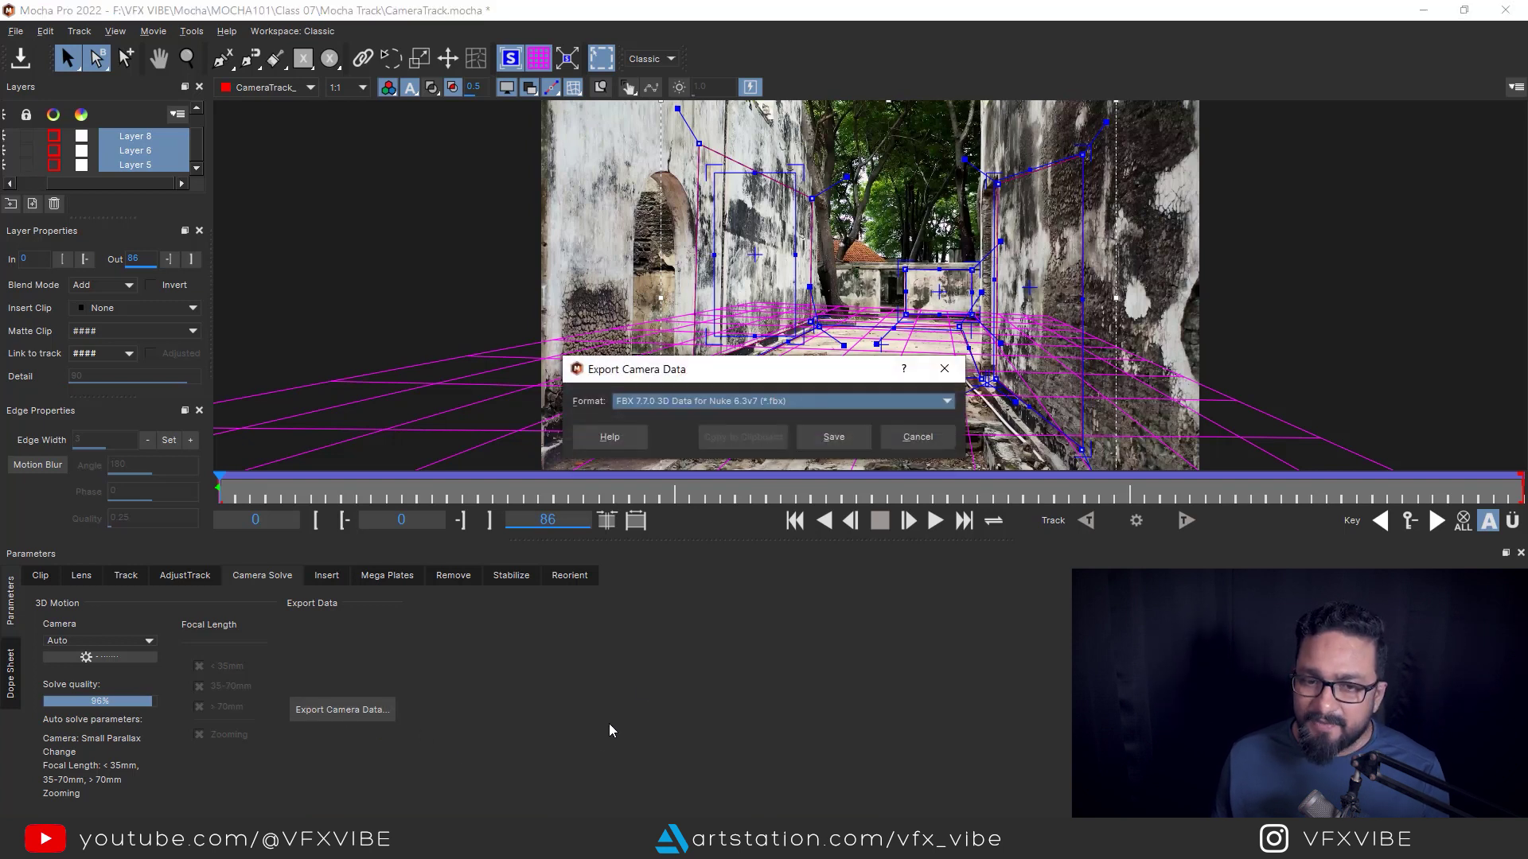
left_click(686, 401)
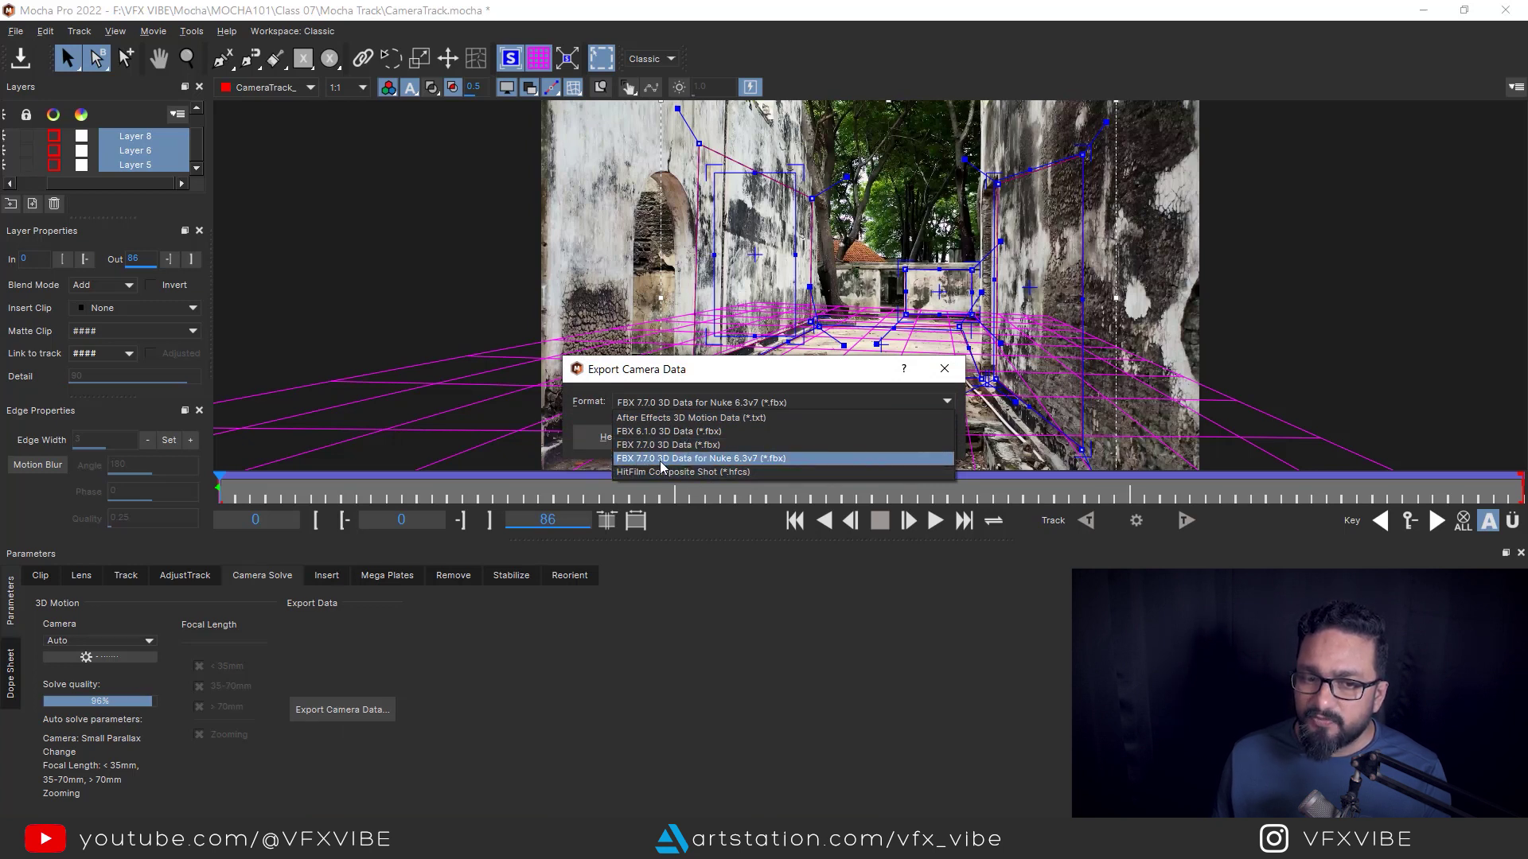
left_click(728, 459)
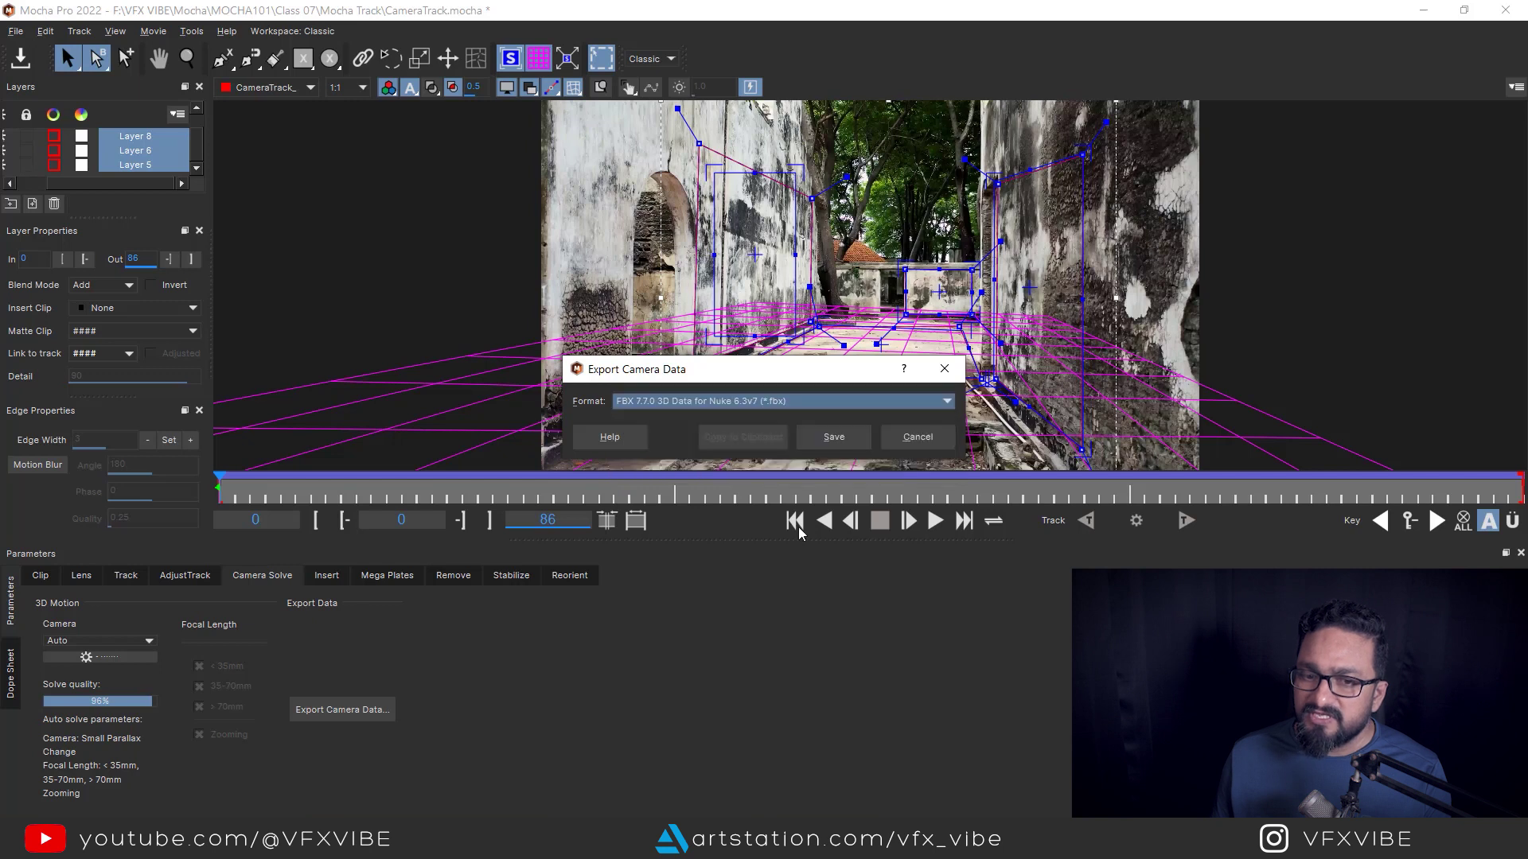
left_click(833, 437)
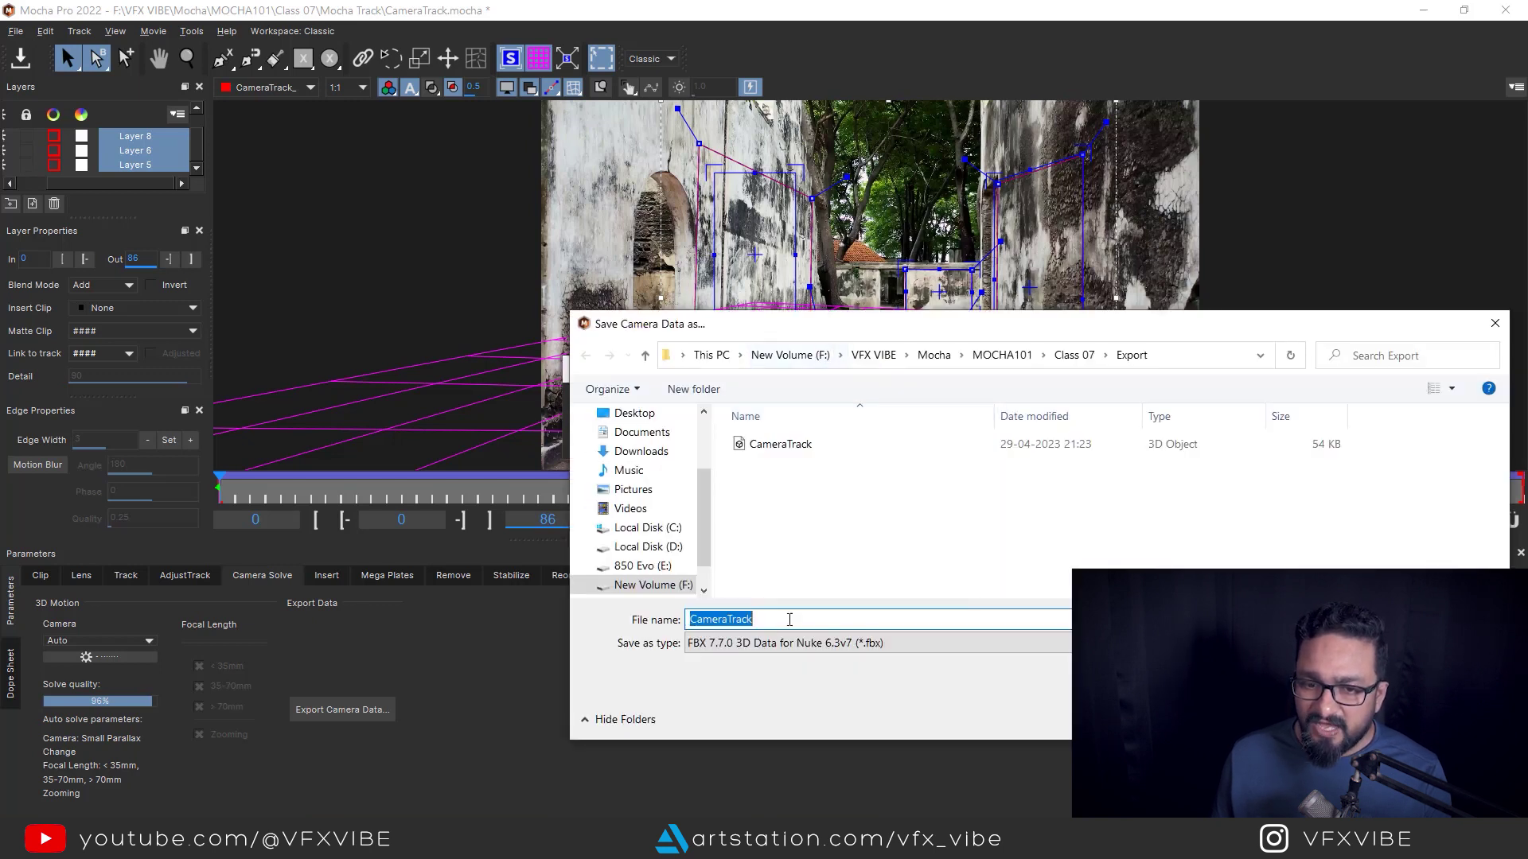
left_click(774, 619)
type("_1")
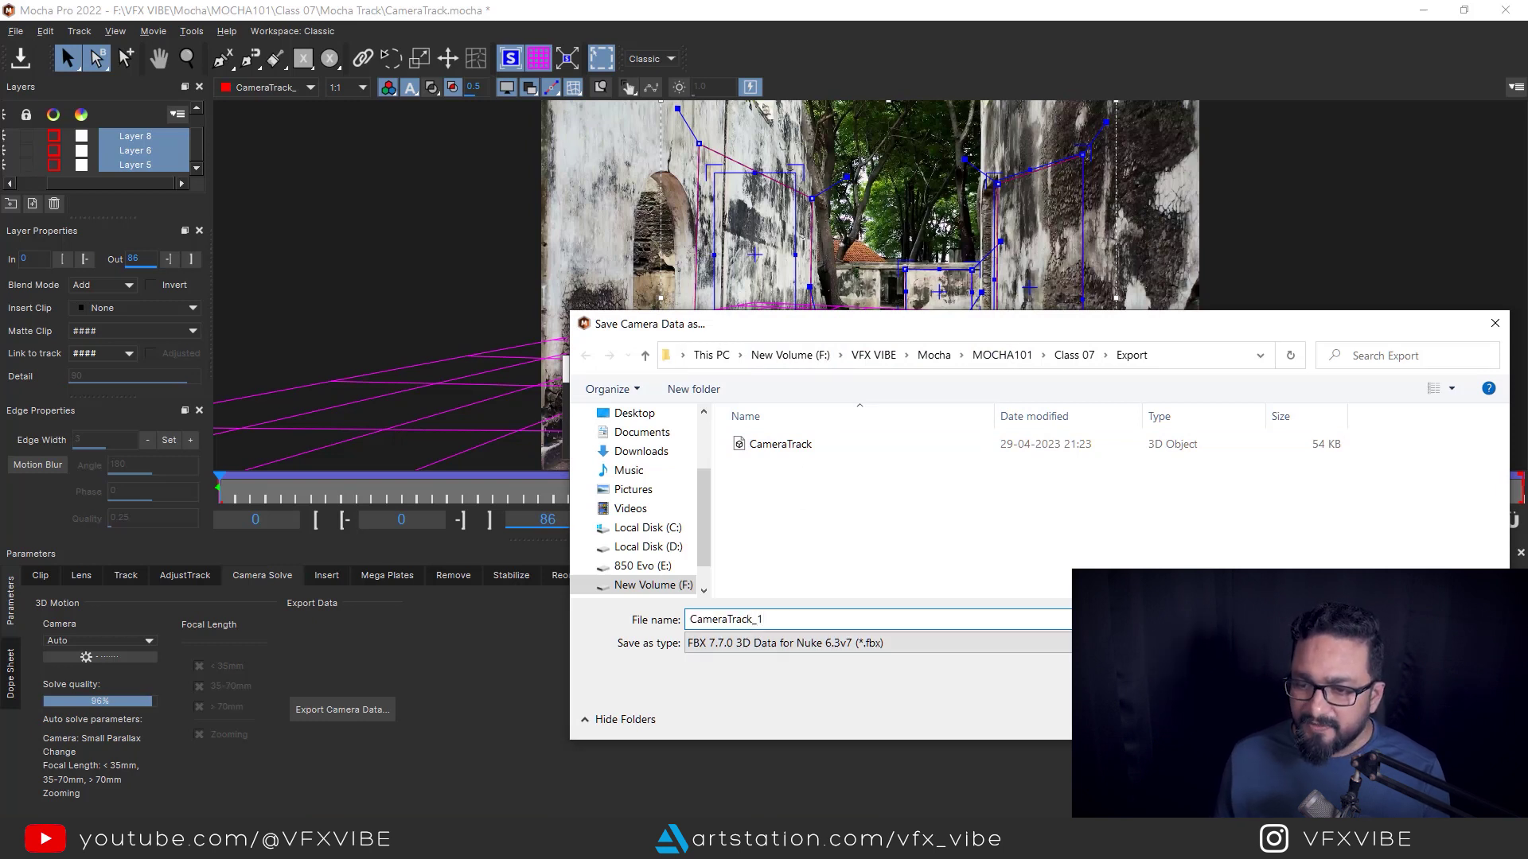
key("Return")
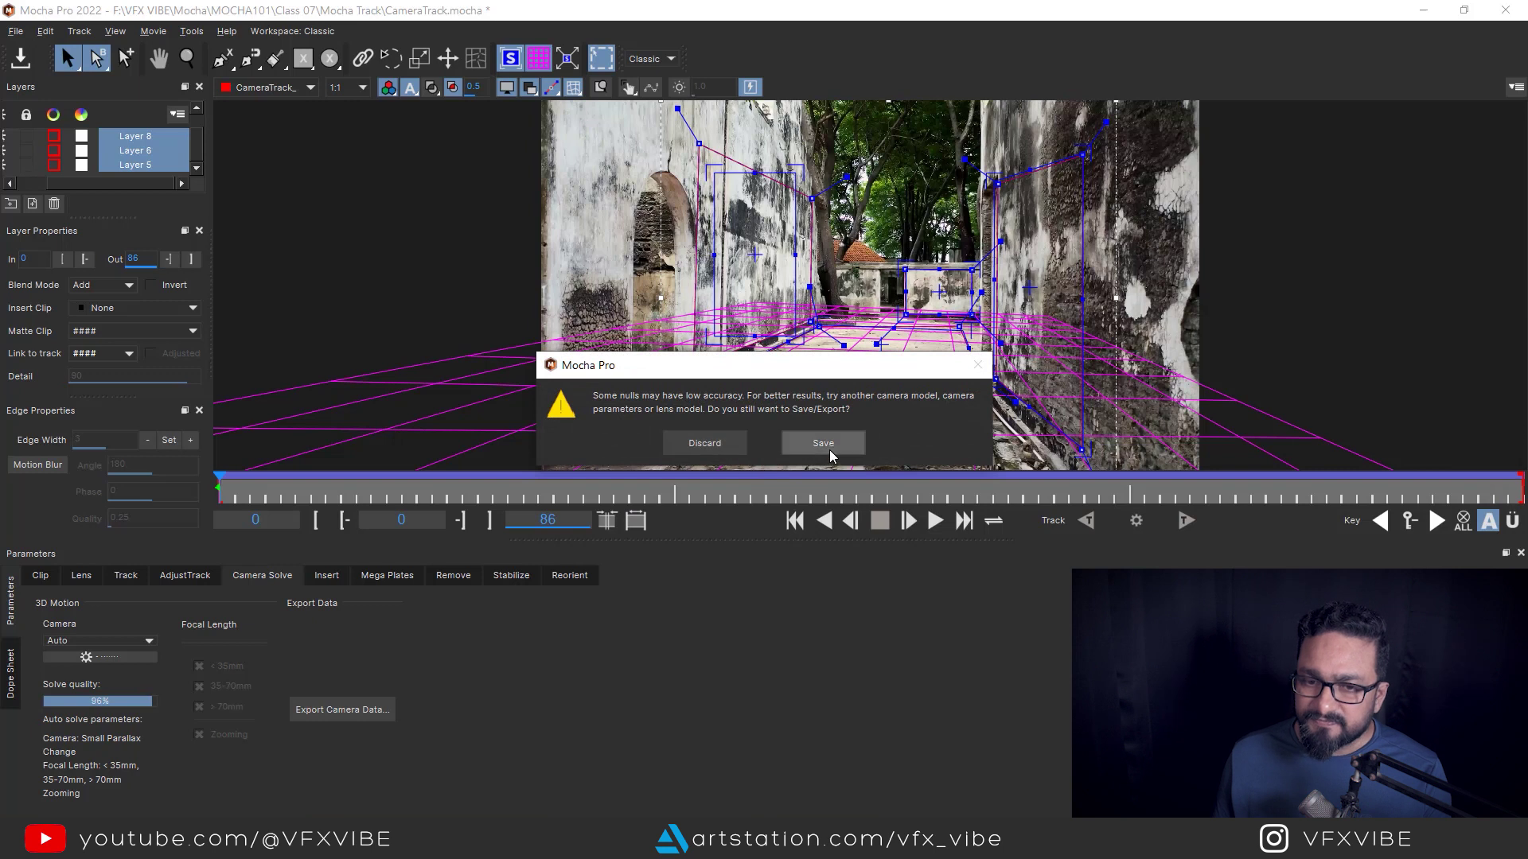
left_click(828, 443)
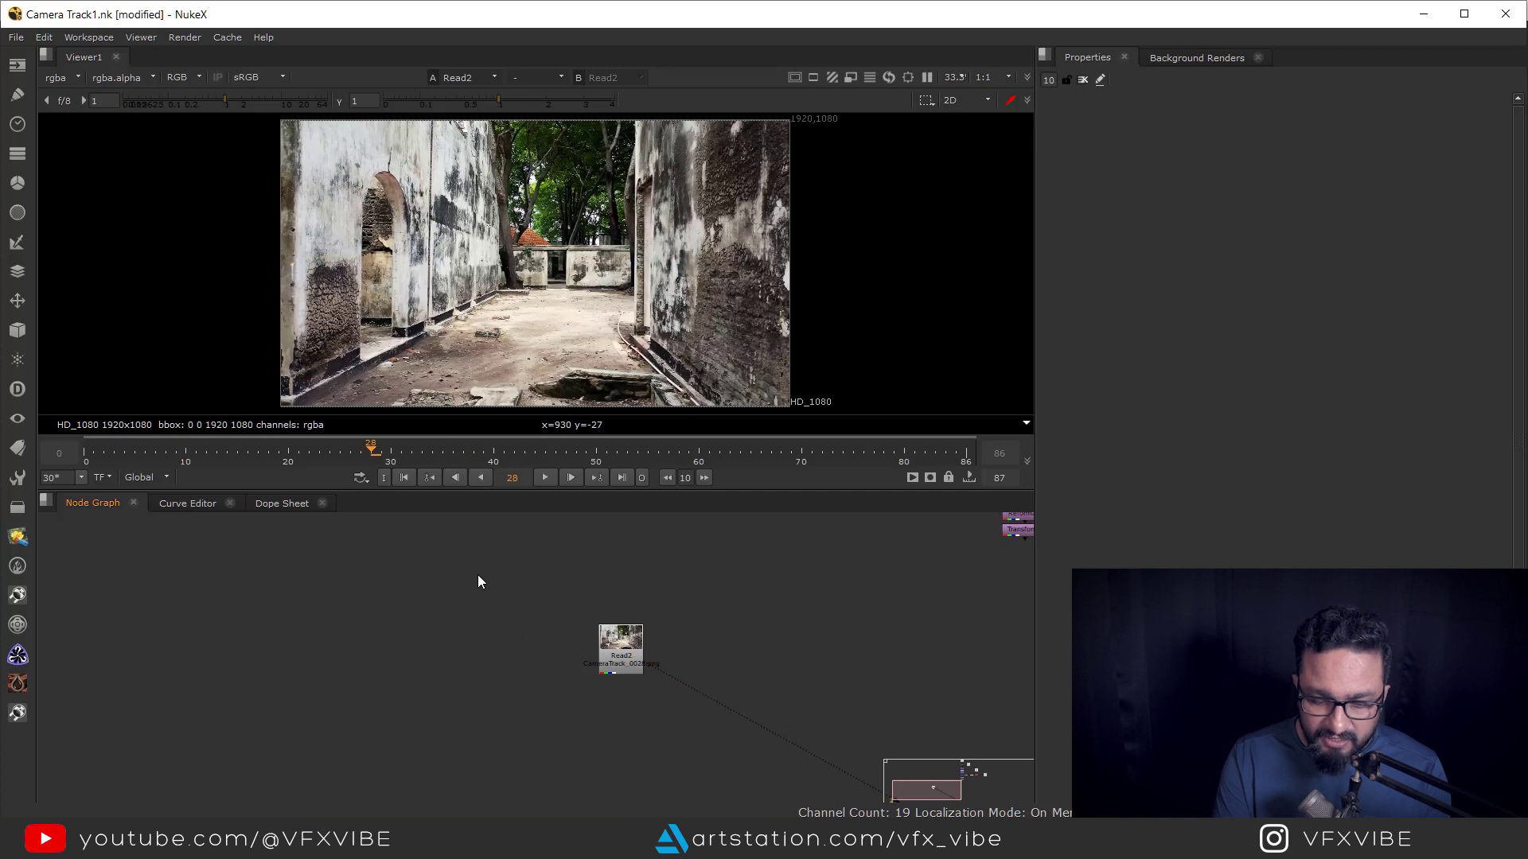
In NukeX, add a Camera node that reads its data from CameraTrack_1.fbx, replacing its current camera data
key("Tab")
type("cam")
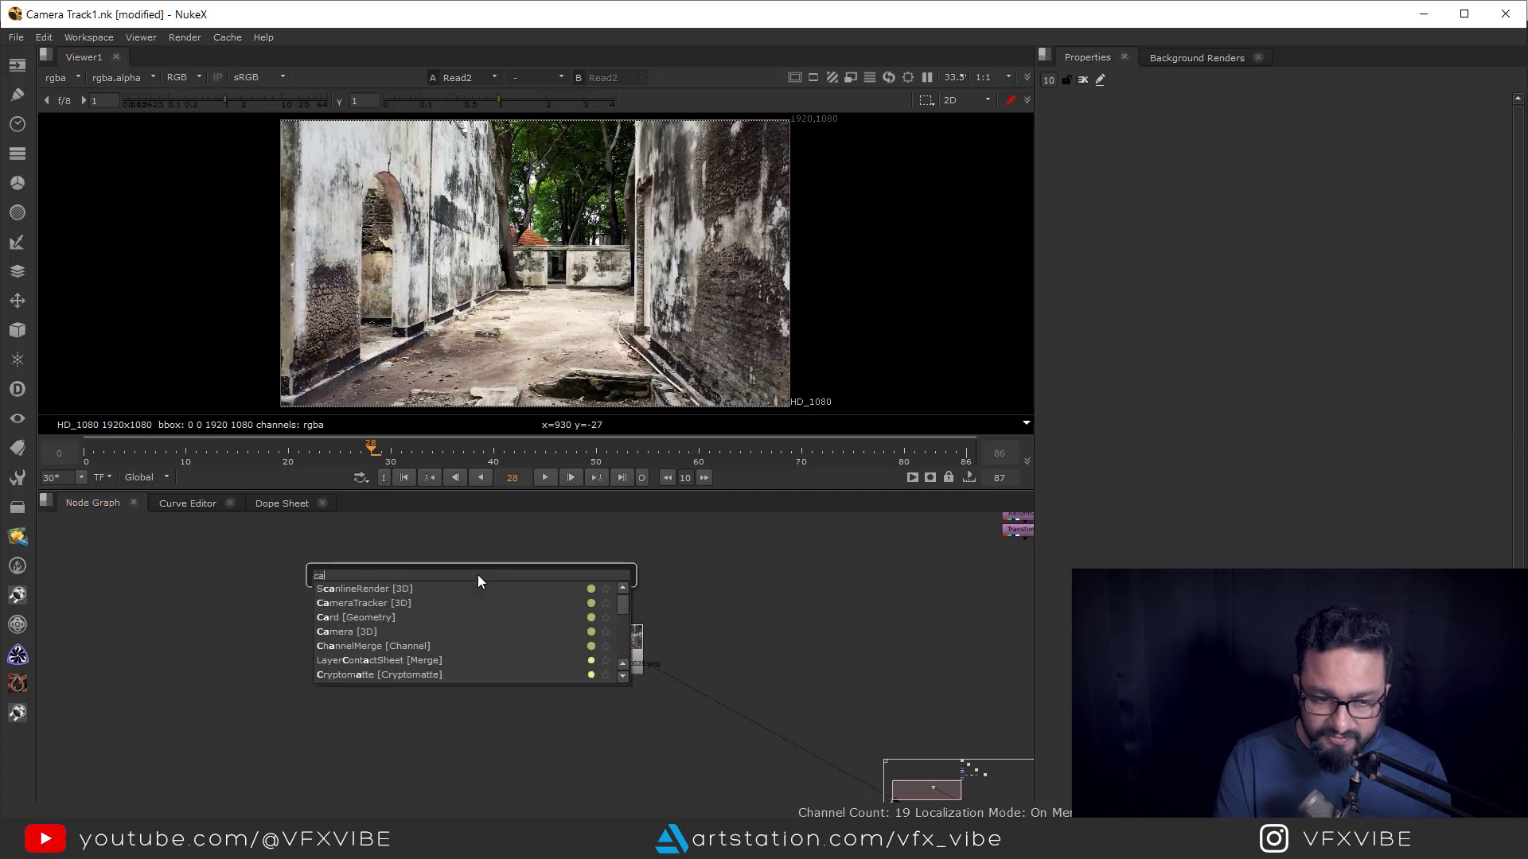
key("Return")
left_click(1183, 128)
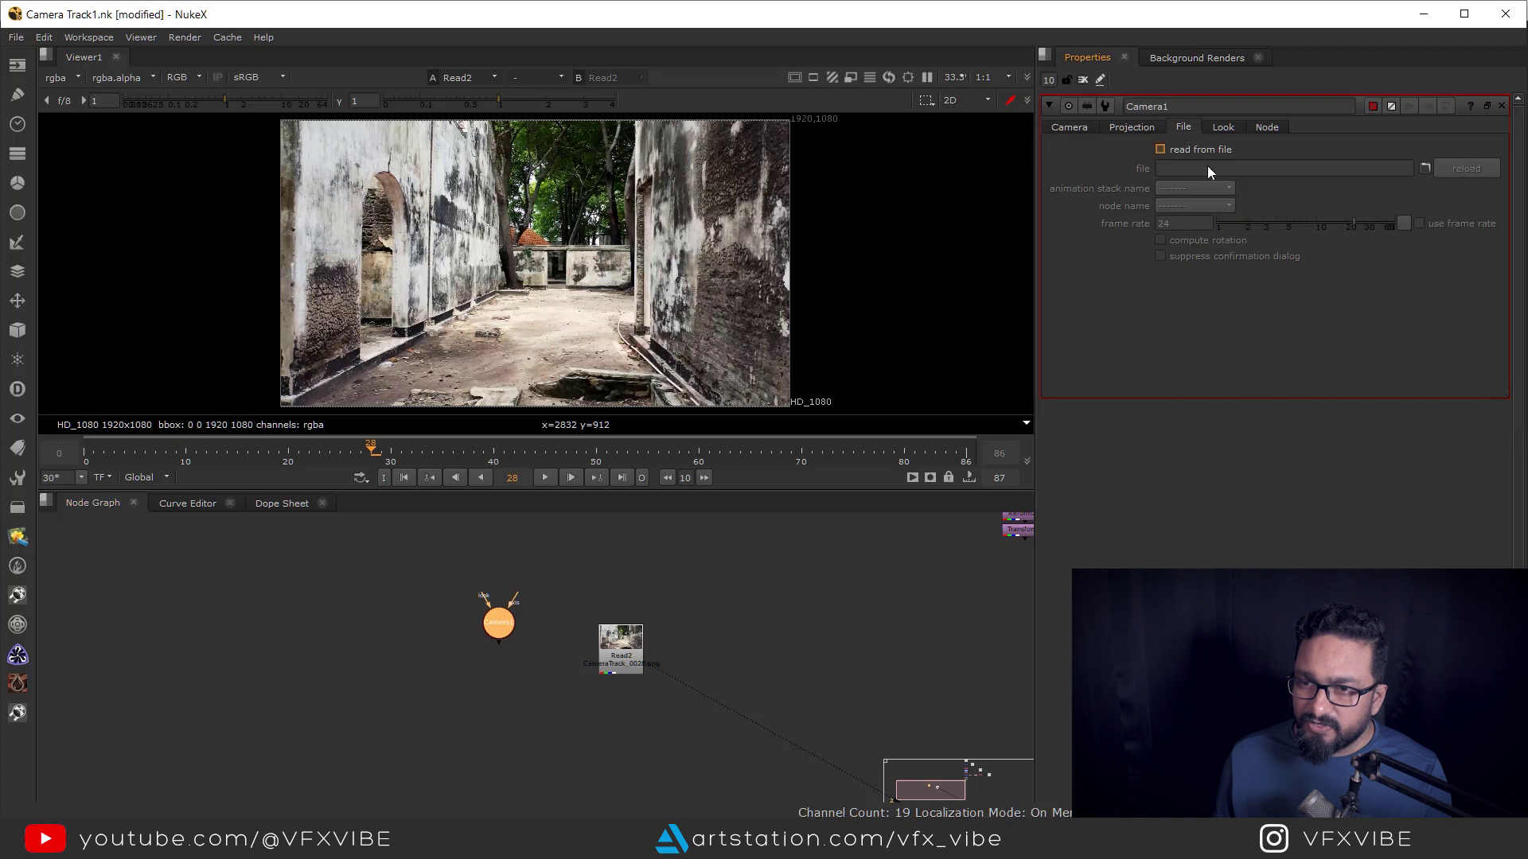
left_click(1160, 150)
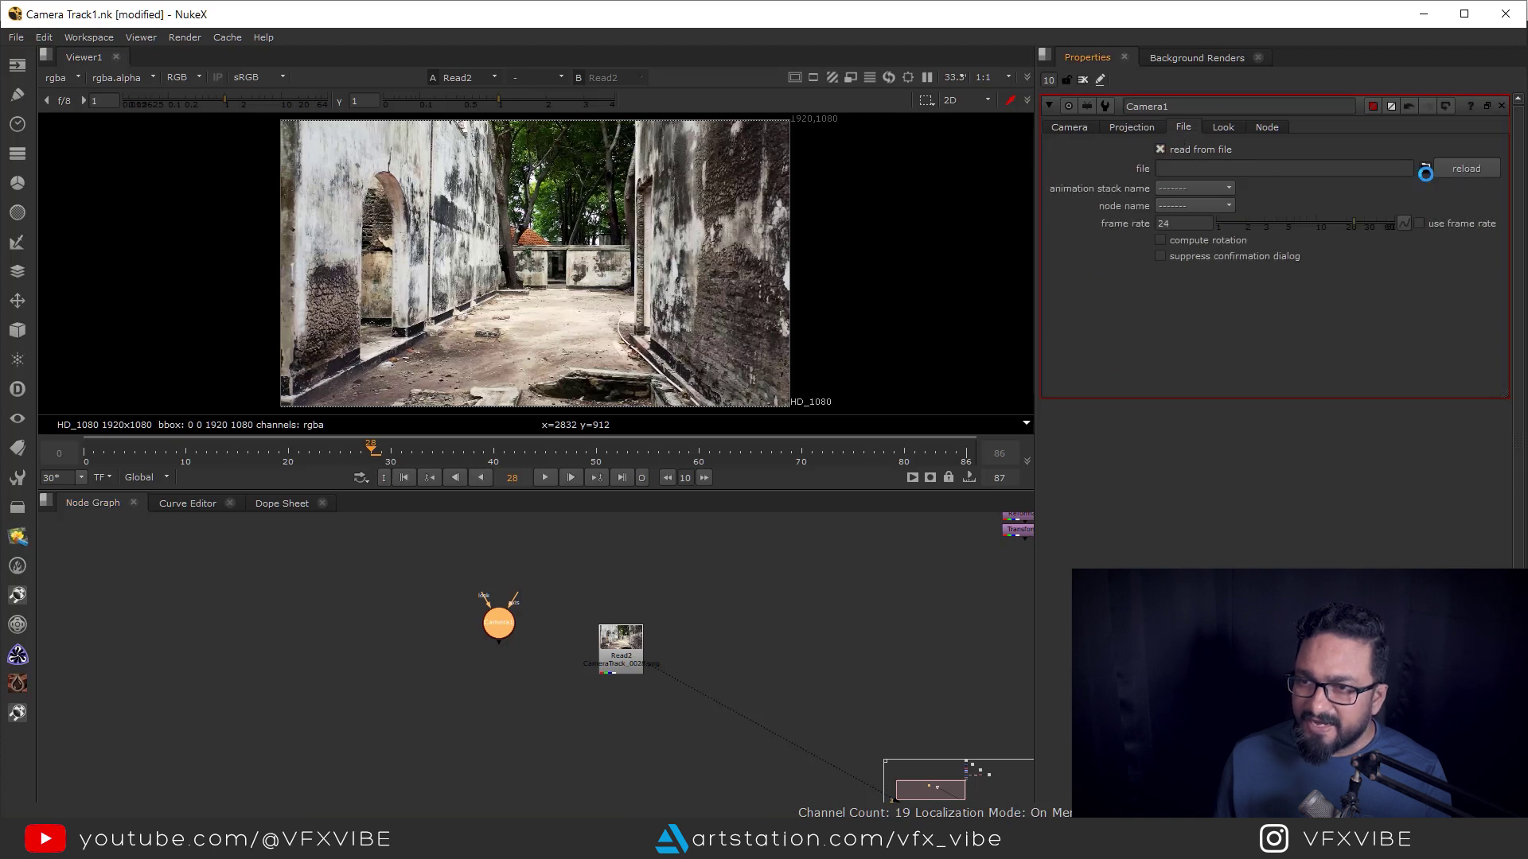
left_click(561, 234)
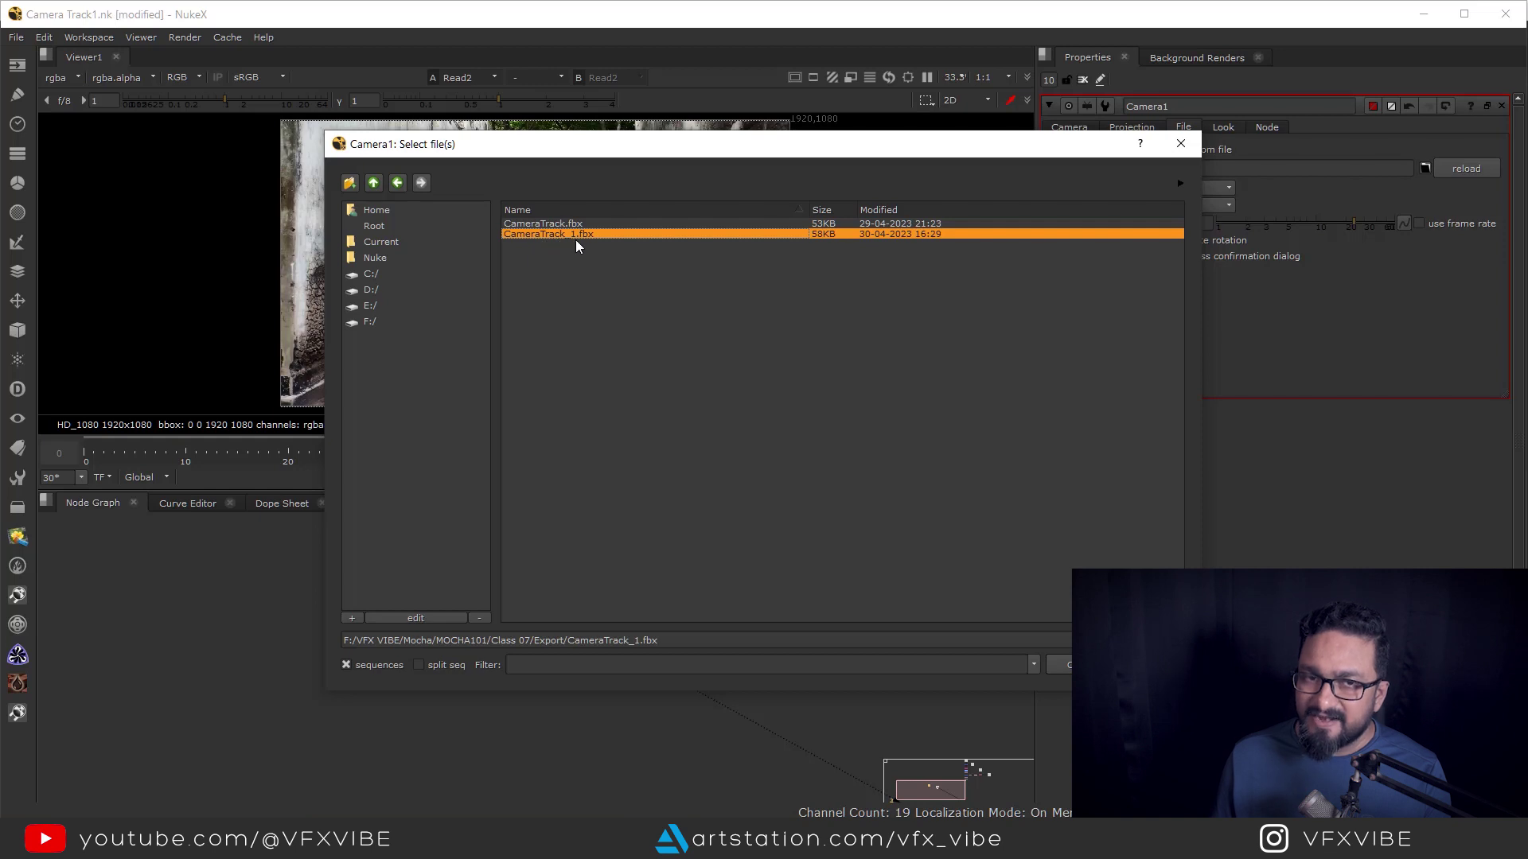
left_click(1058, 665)
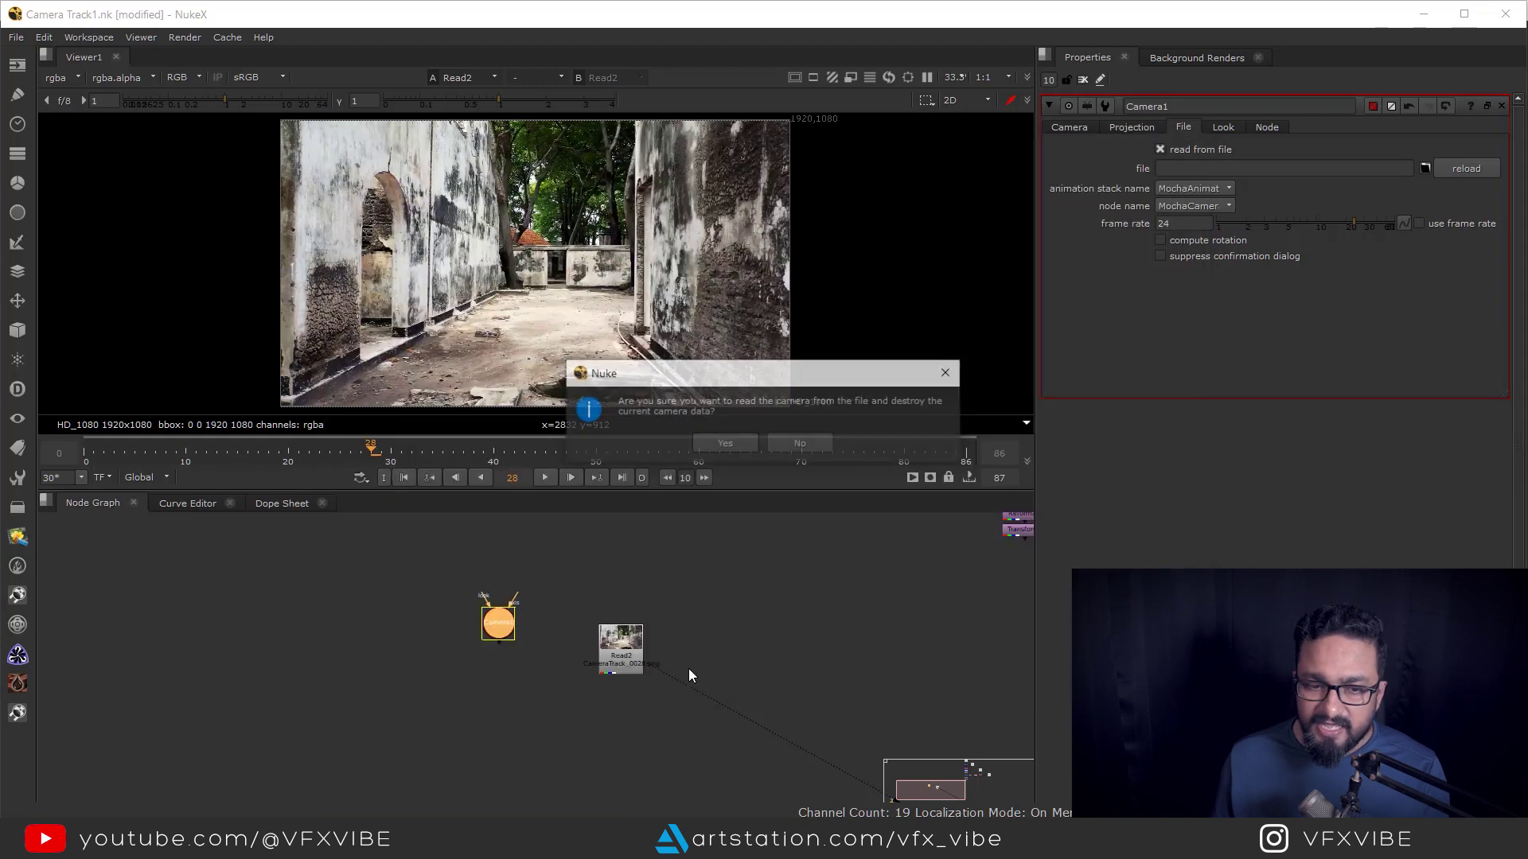
left_click(723, 448)
View the Camera1 node in the 3D viewer and play back its imported camera movement
left_click_drag(503, 633, 489, 620)
key("1")
left_click(675, 302)
key("f")
left_click(544, 477)
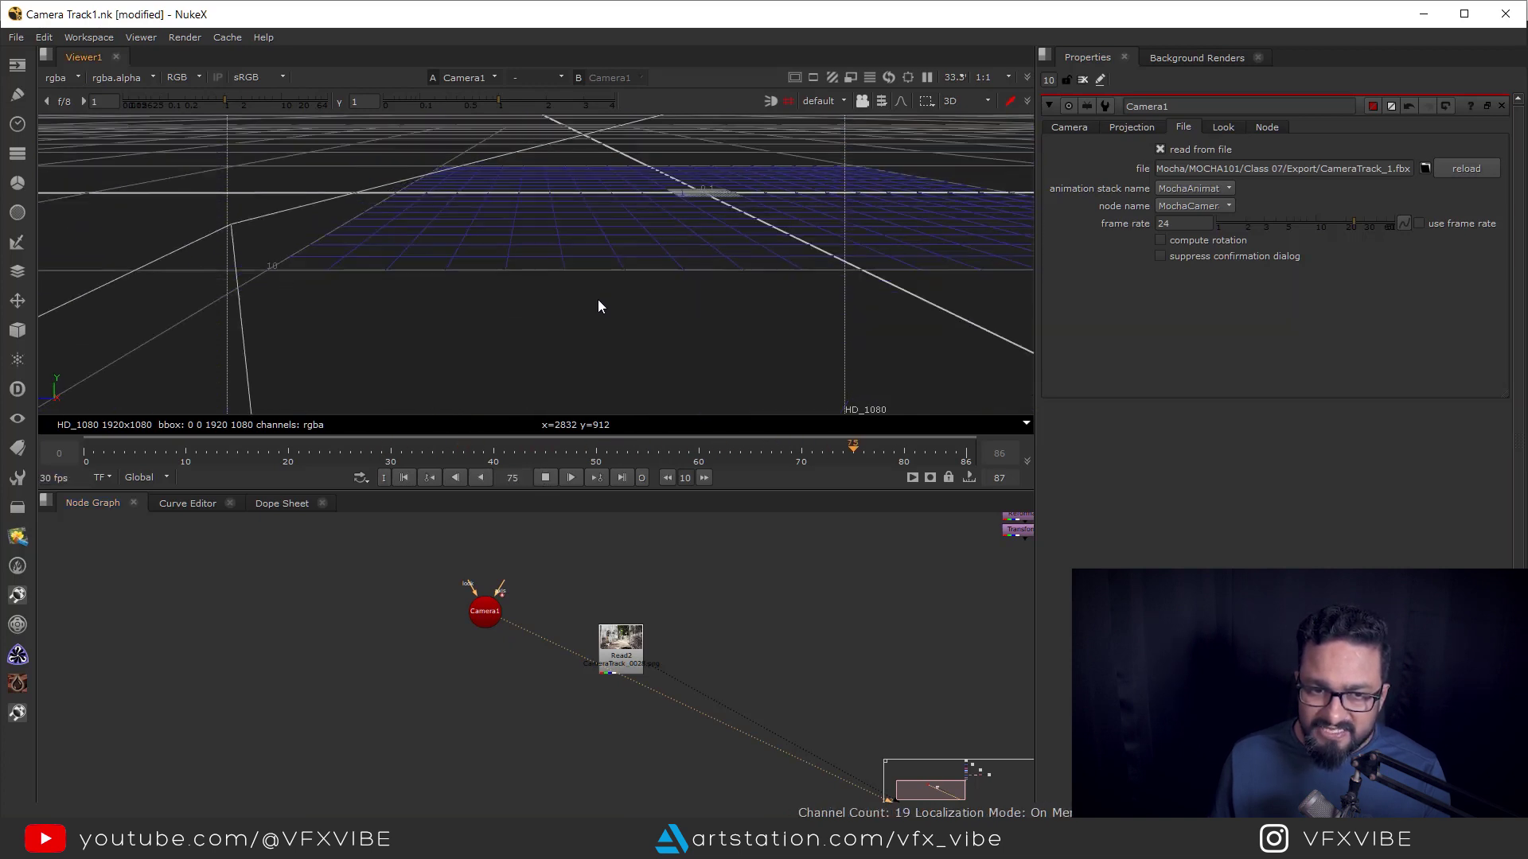
left_click_drag(598, 298, 823, 394)
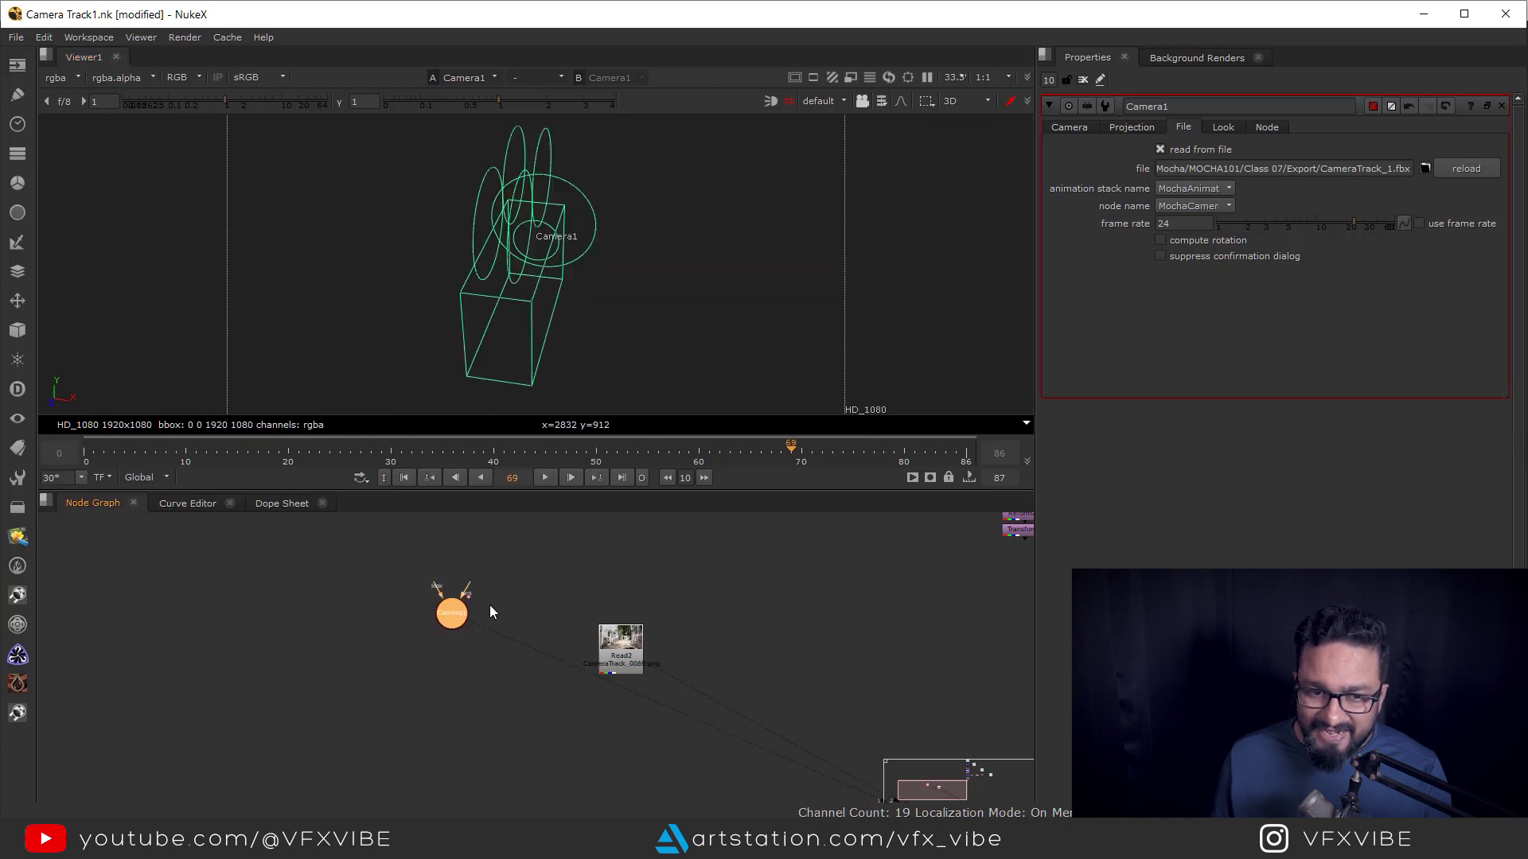
Add a ReadGeo node and load CameraTrack_1.fbx into it
left_click(541, 551)
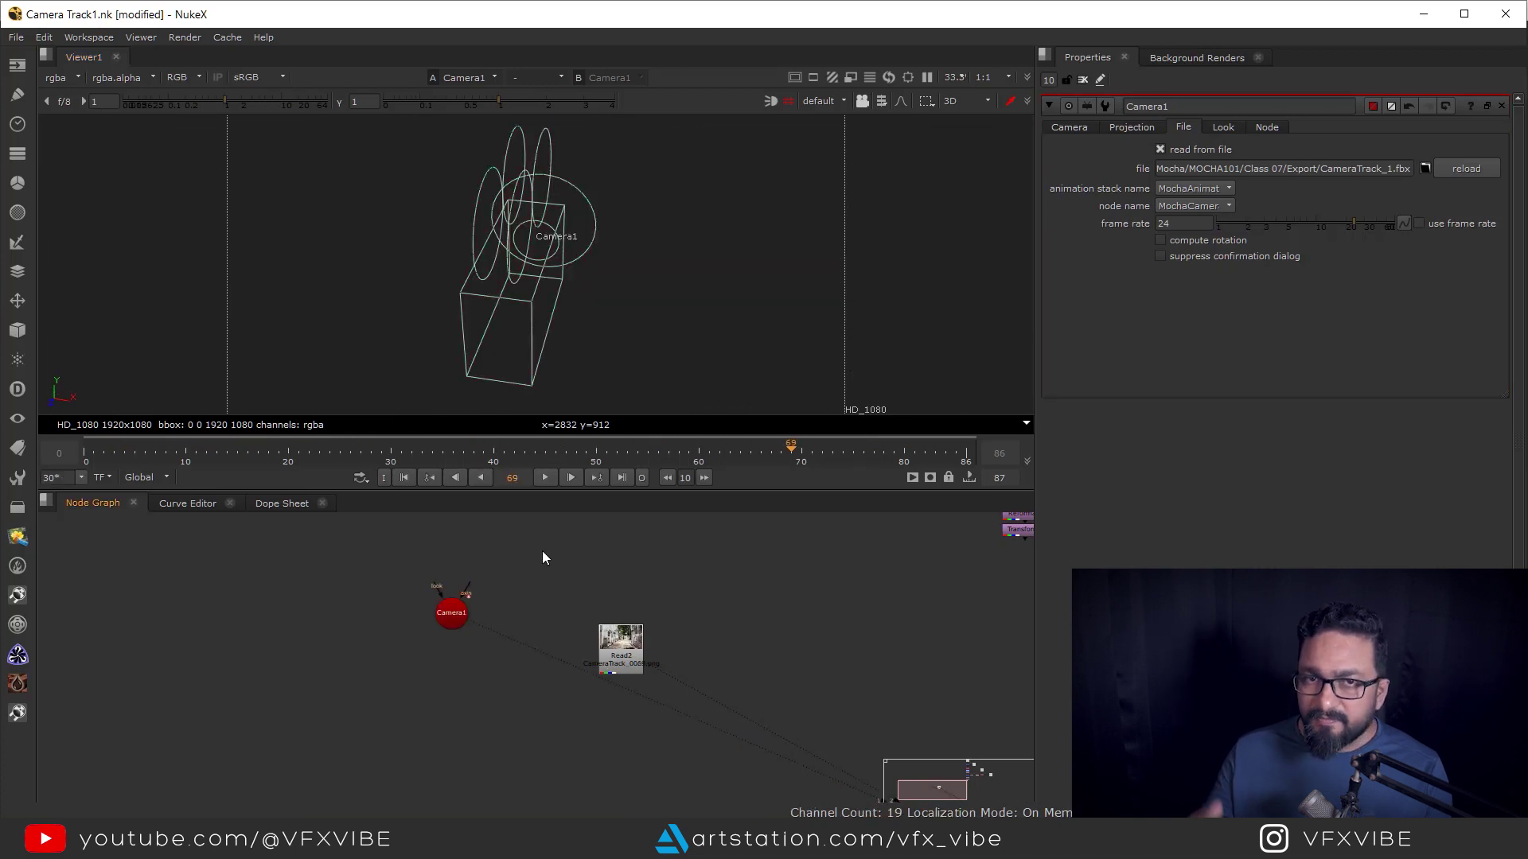
key("Tab")
type("readg")
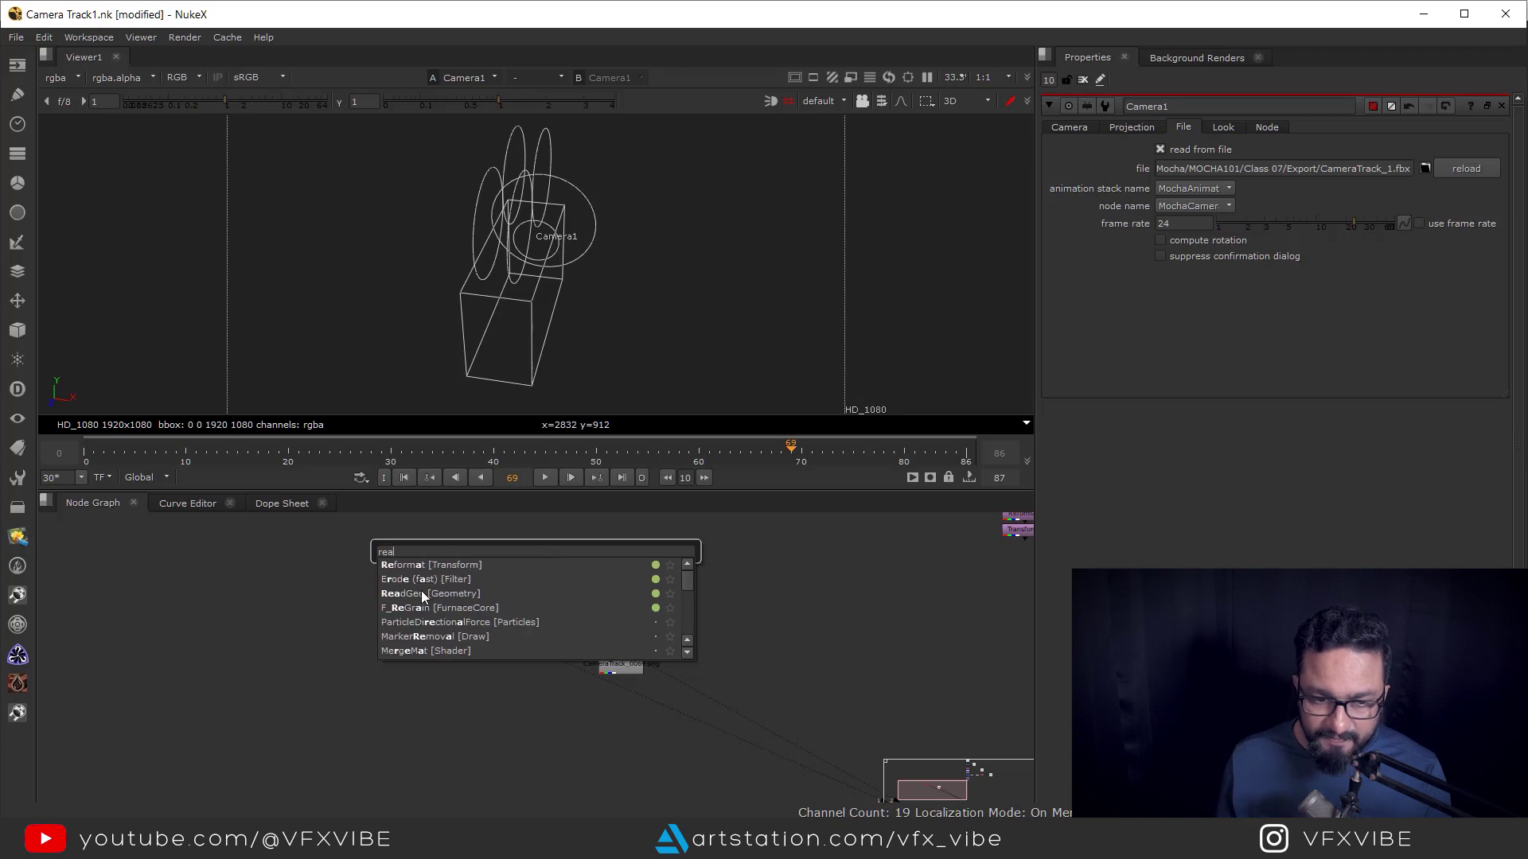
key("Return")
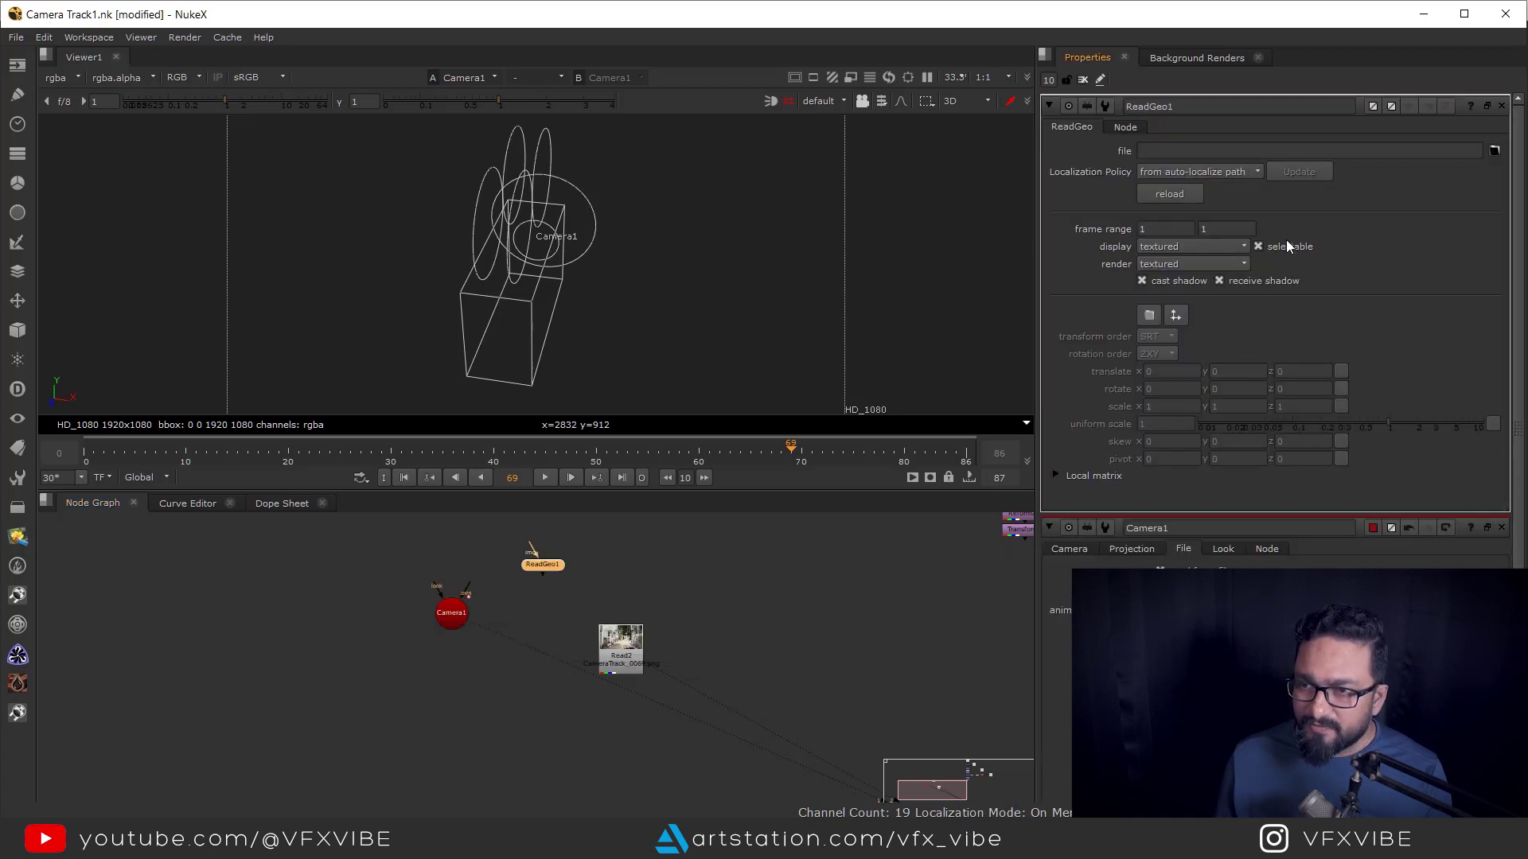
left_click(556, 234)
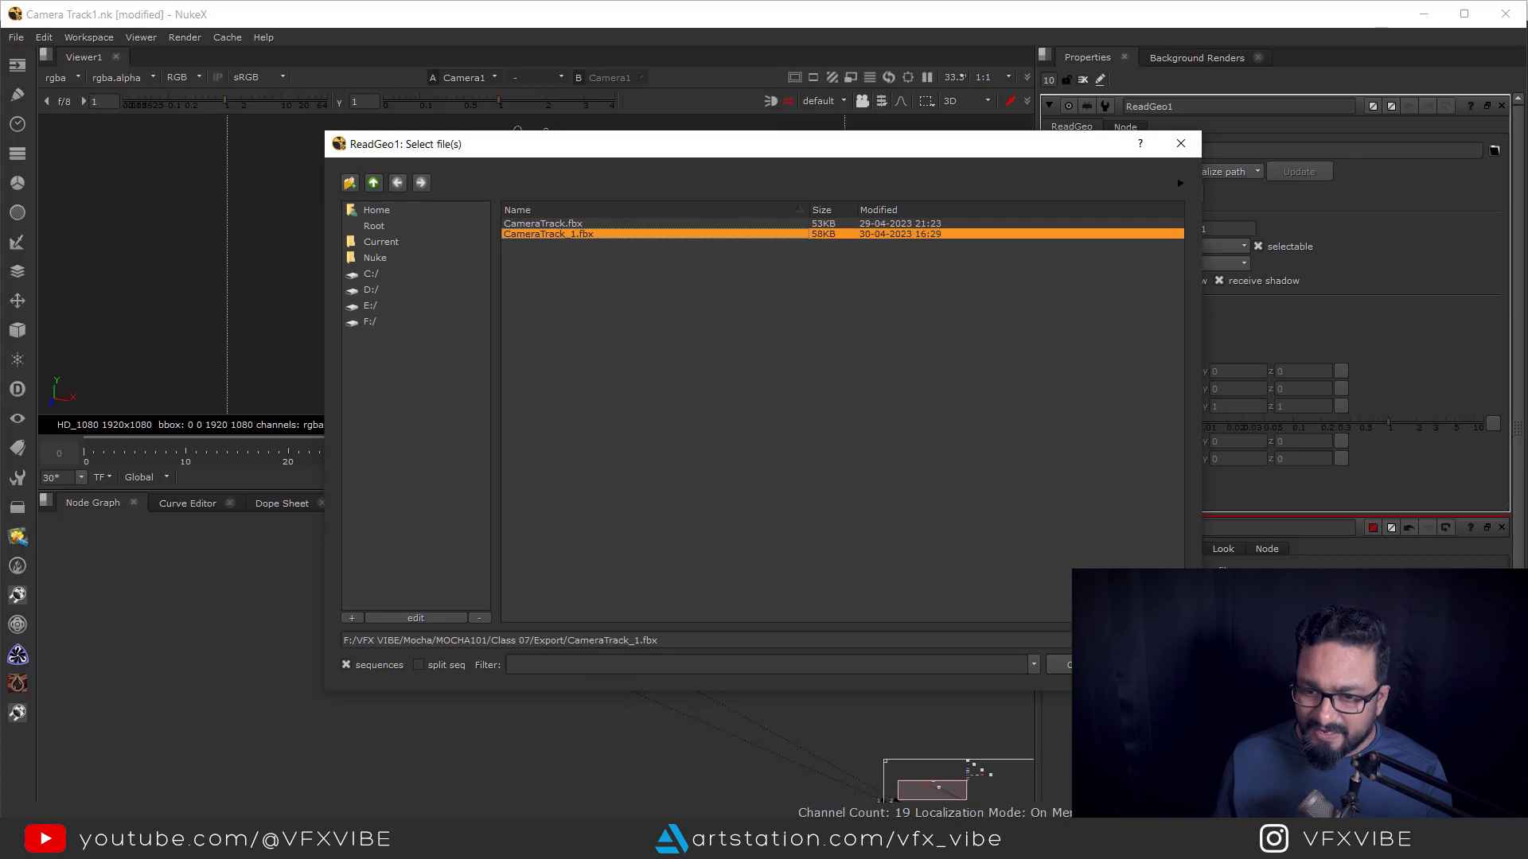
left_click(1082, 665)
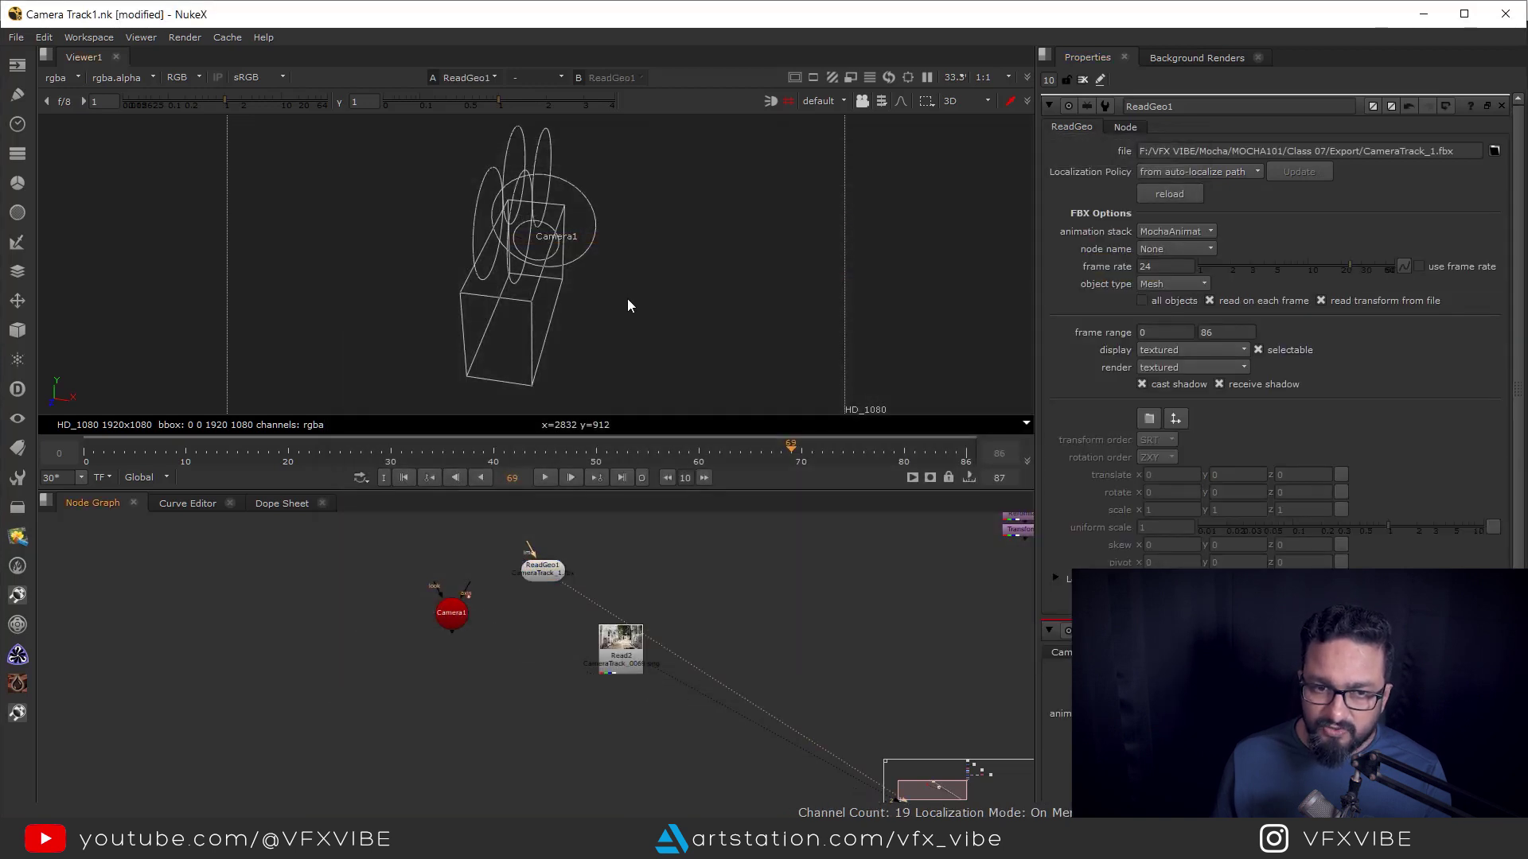
Set the ReadGeo node's object type to Point Cloud and frame the scene in the 3D viewer
left_click_drag(628, 300, 659, 286)
left_click(551, 569)
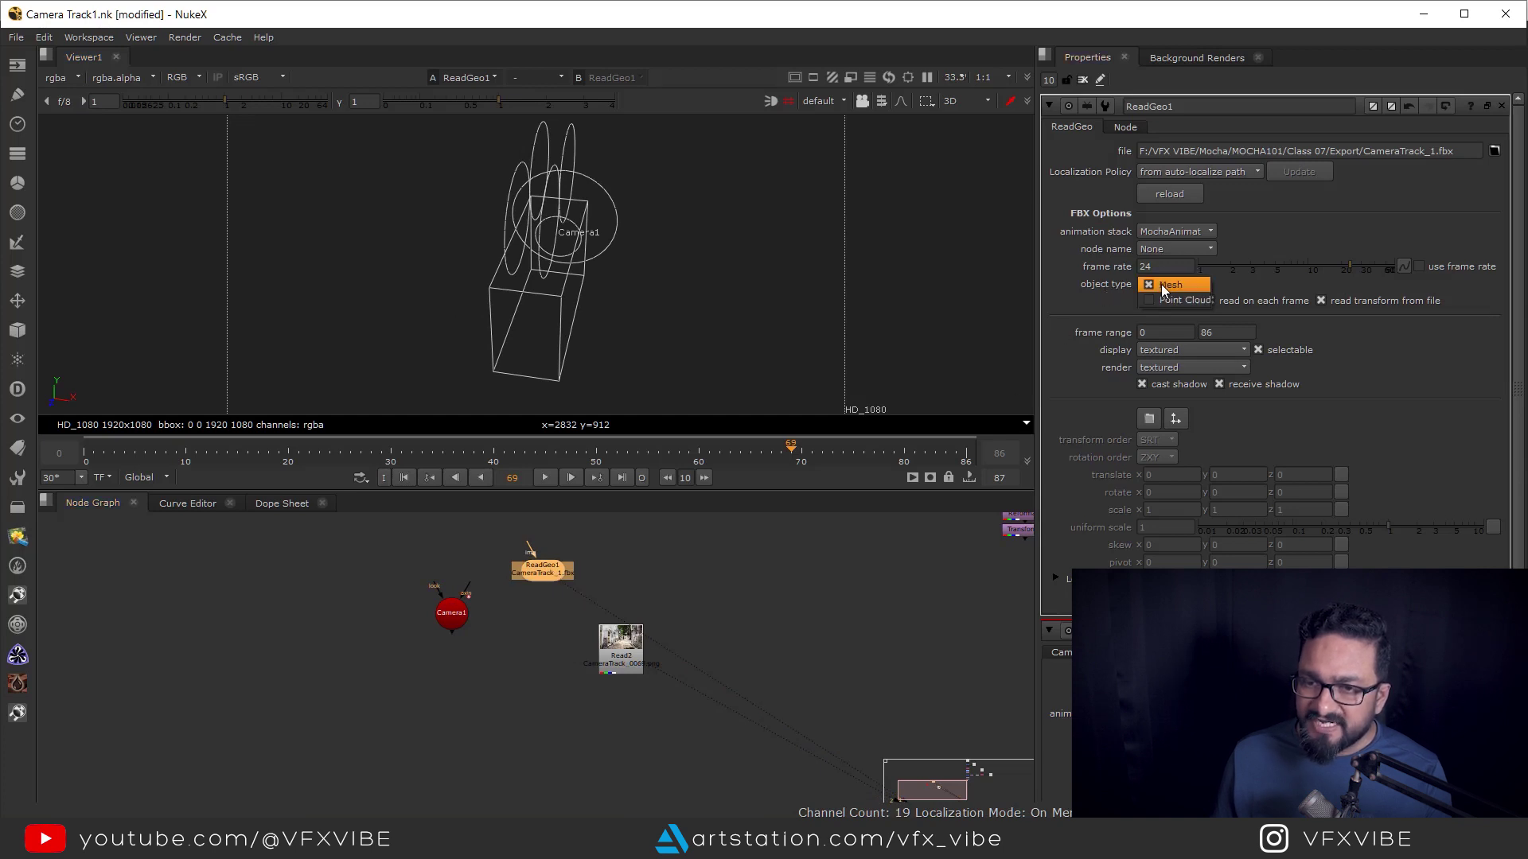
left_click(1192, 301)
key("f")
mouse_move(644, 360)
left_mouse_down()
mouse_move(606, 328)
mouse_move(375, 253)
mouse_move(351, 269)
mouse_move(468, 295)
left_mouse_up()
Add a Scene node and connect the ReadGeo1 and Camera1 nodes to it, arranging the nodes around it
left_click_drag(592, 656, 643, 650)
left_click_drag(540, 569, 565, 580)
left_click(538, 652)
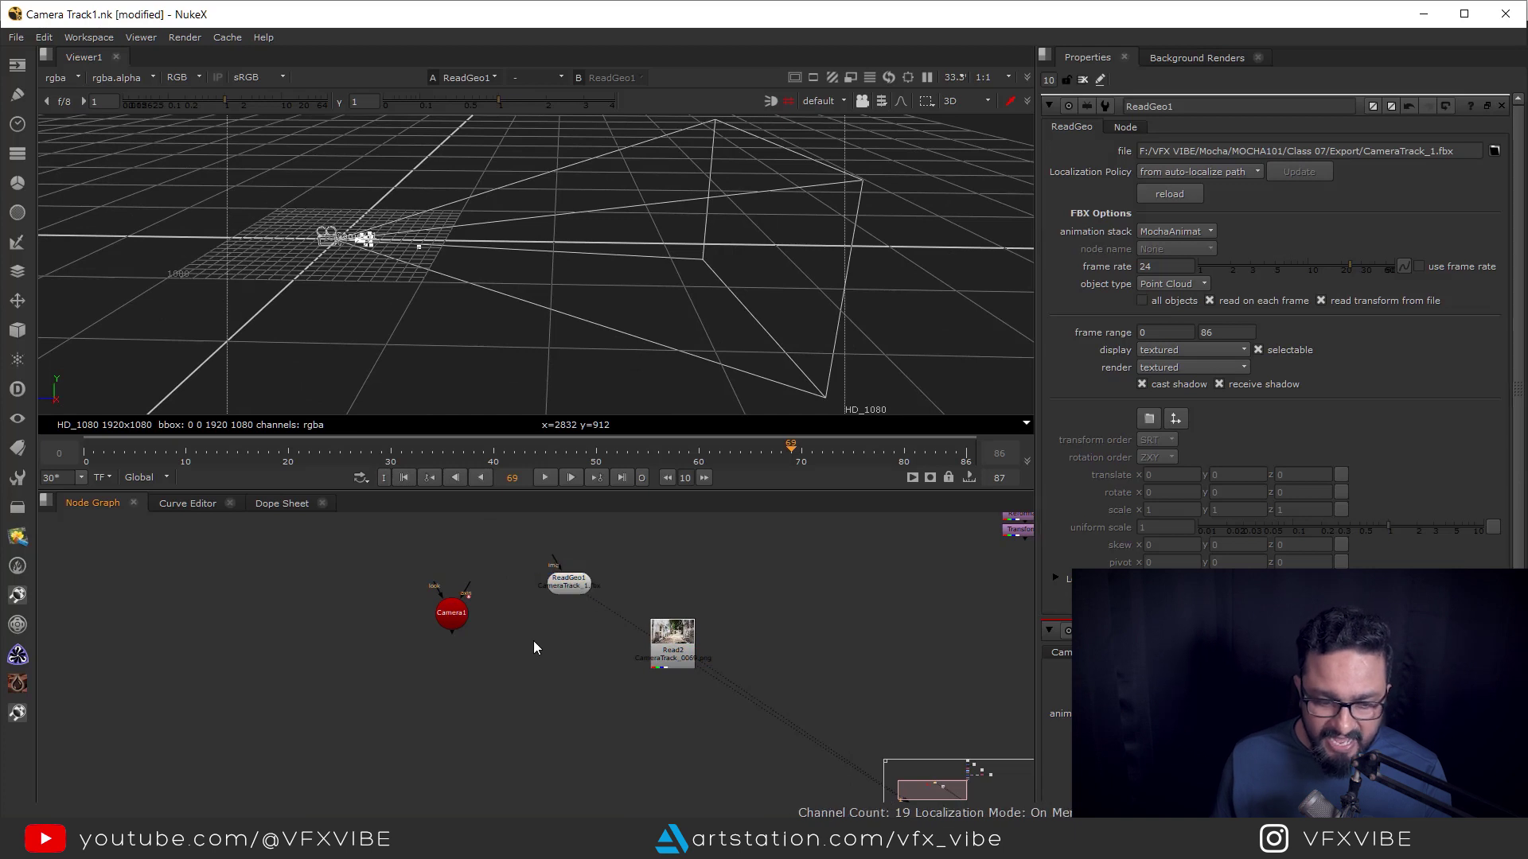
key("Tab")
type("sce")
left_click(412, 666)
left_click_drag(540, 634, 591, 538)
left_click_drag(575, 675, 609, 676)
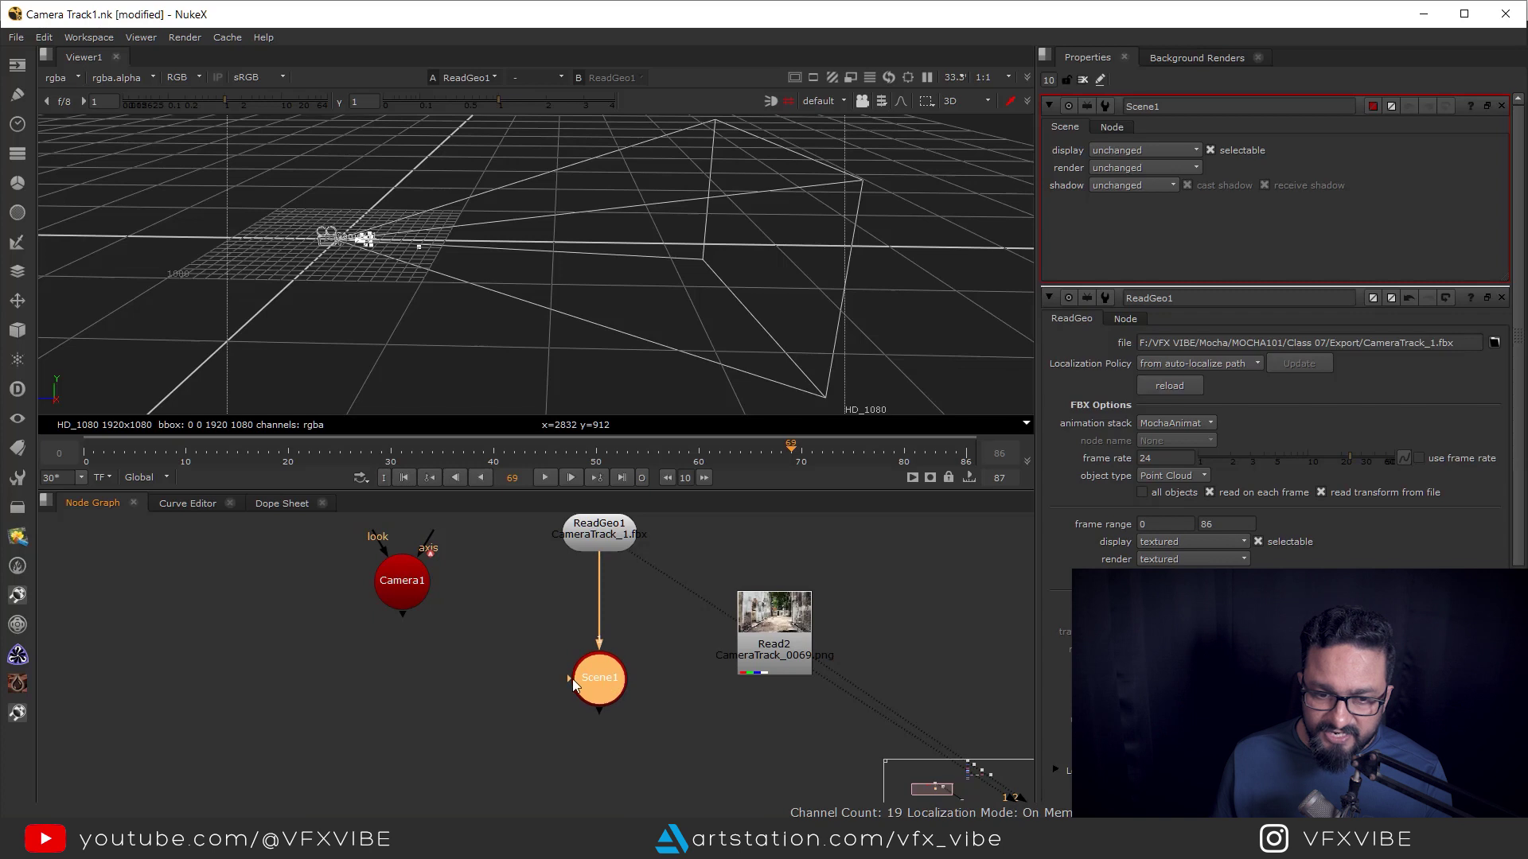
left_click_drag(392, 598, 365, 695)
Add a ScanlineRender node below Scene1, connect the scene and camera to it, view its render and tidy the node layout
left_click(565, 743)
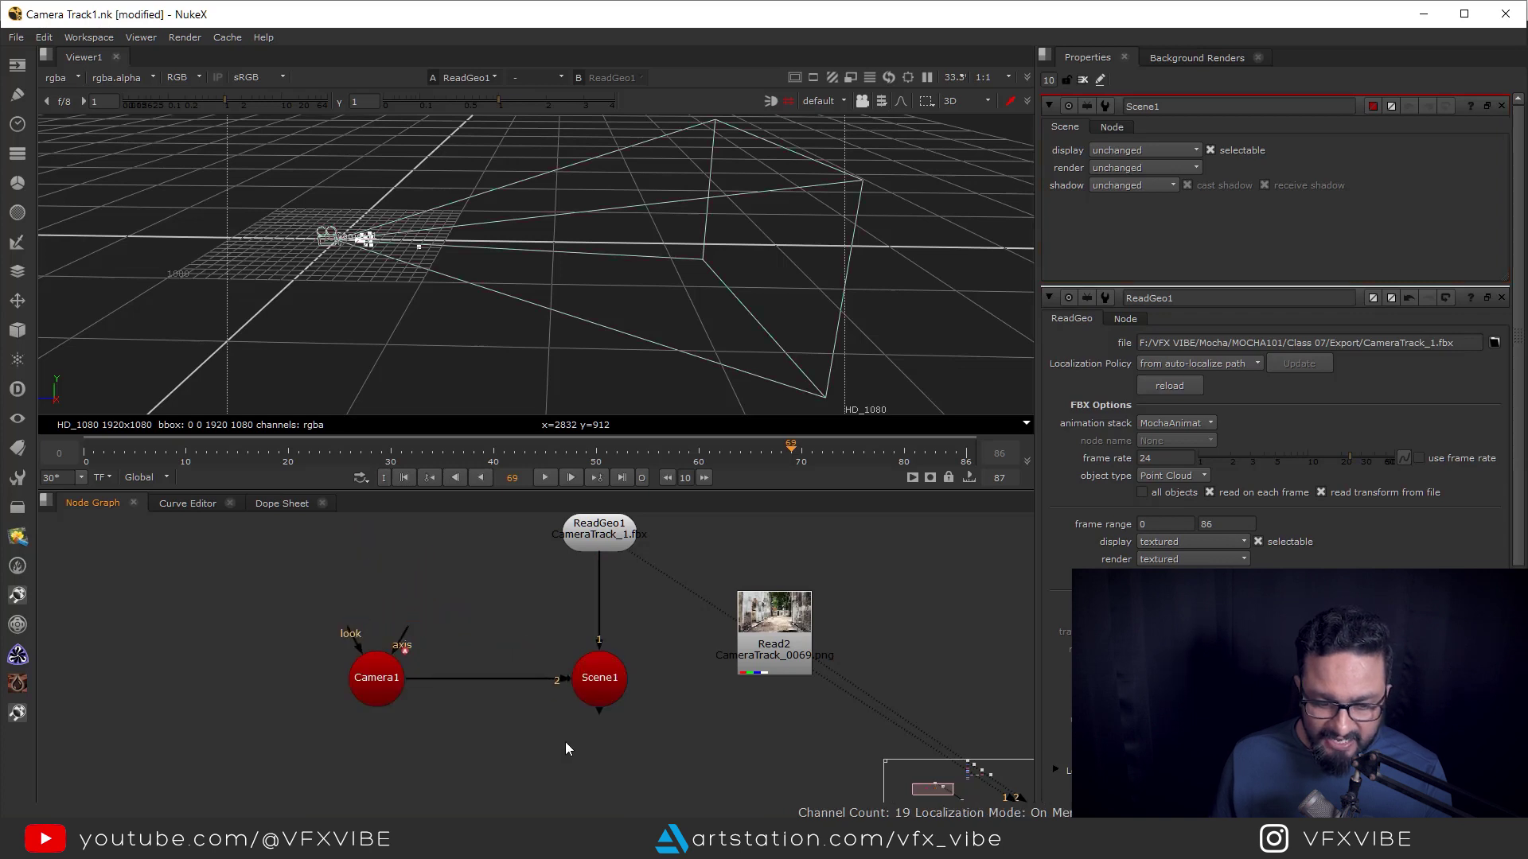
key("Tab")
type("sca")
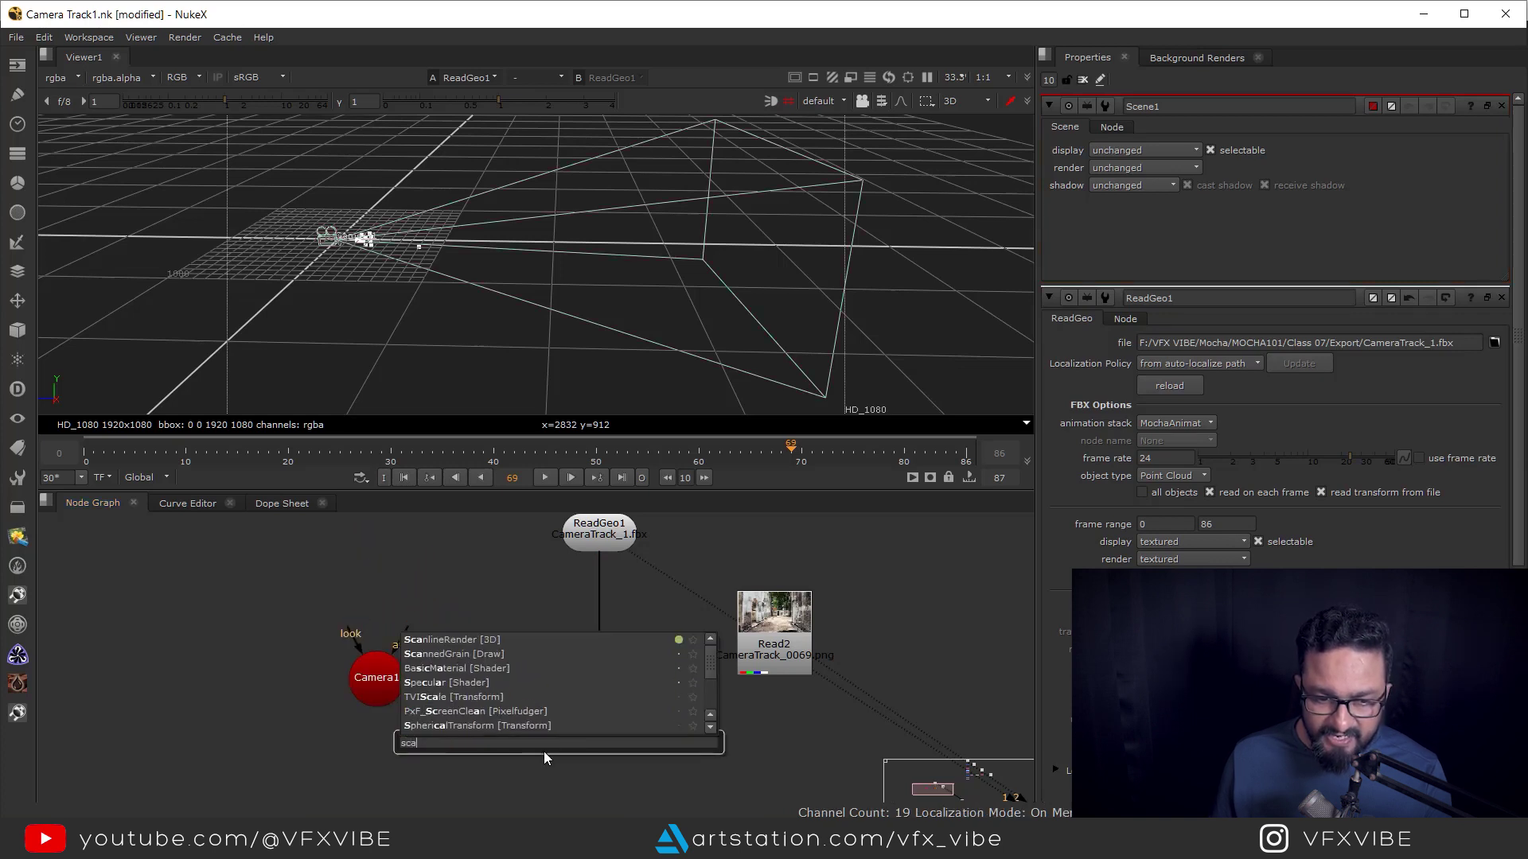
left_click(445, 643)
left_click_drag(596, 740, 636, 751)
left_click_drag(599, 722, 604, 682)
left_click_drag(598, 758, 598, 781)
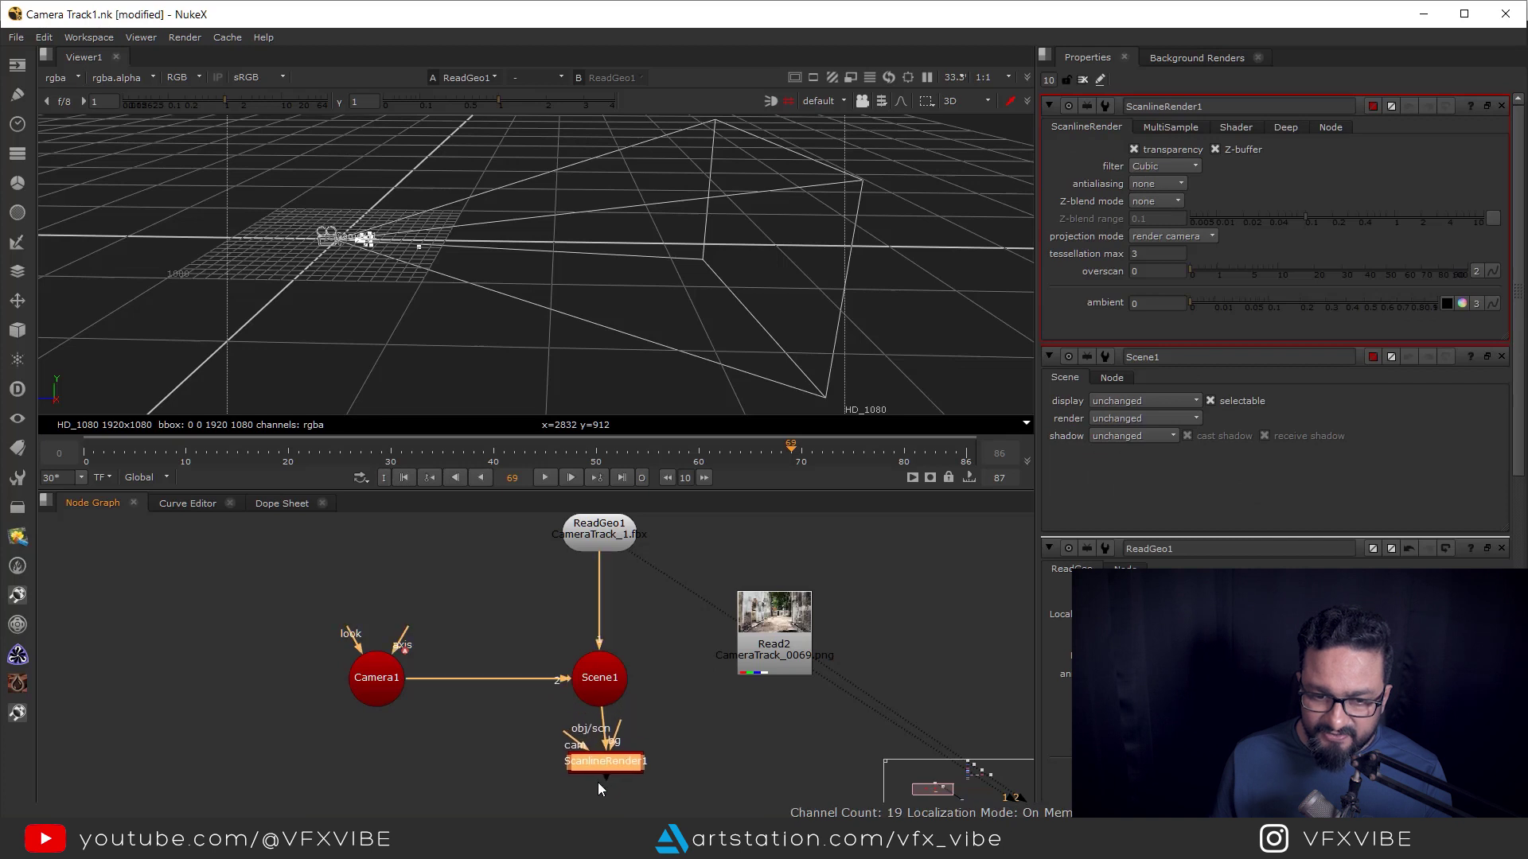
left_click(607, 576)
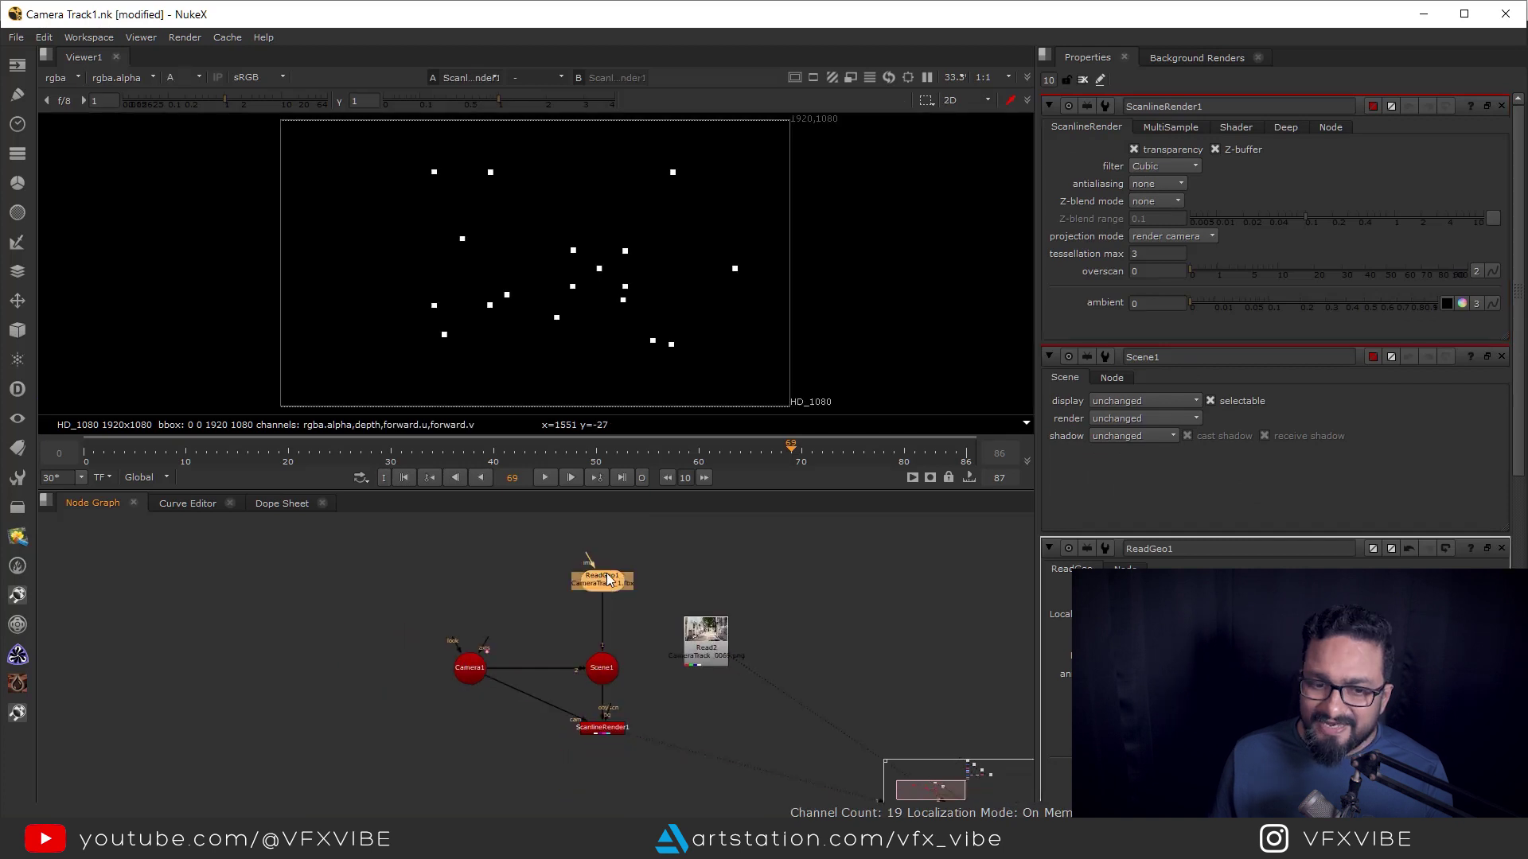
left_click_drag(606, 576, 607, 567)
left_click_drag(695, 652, 697, 639)
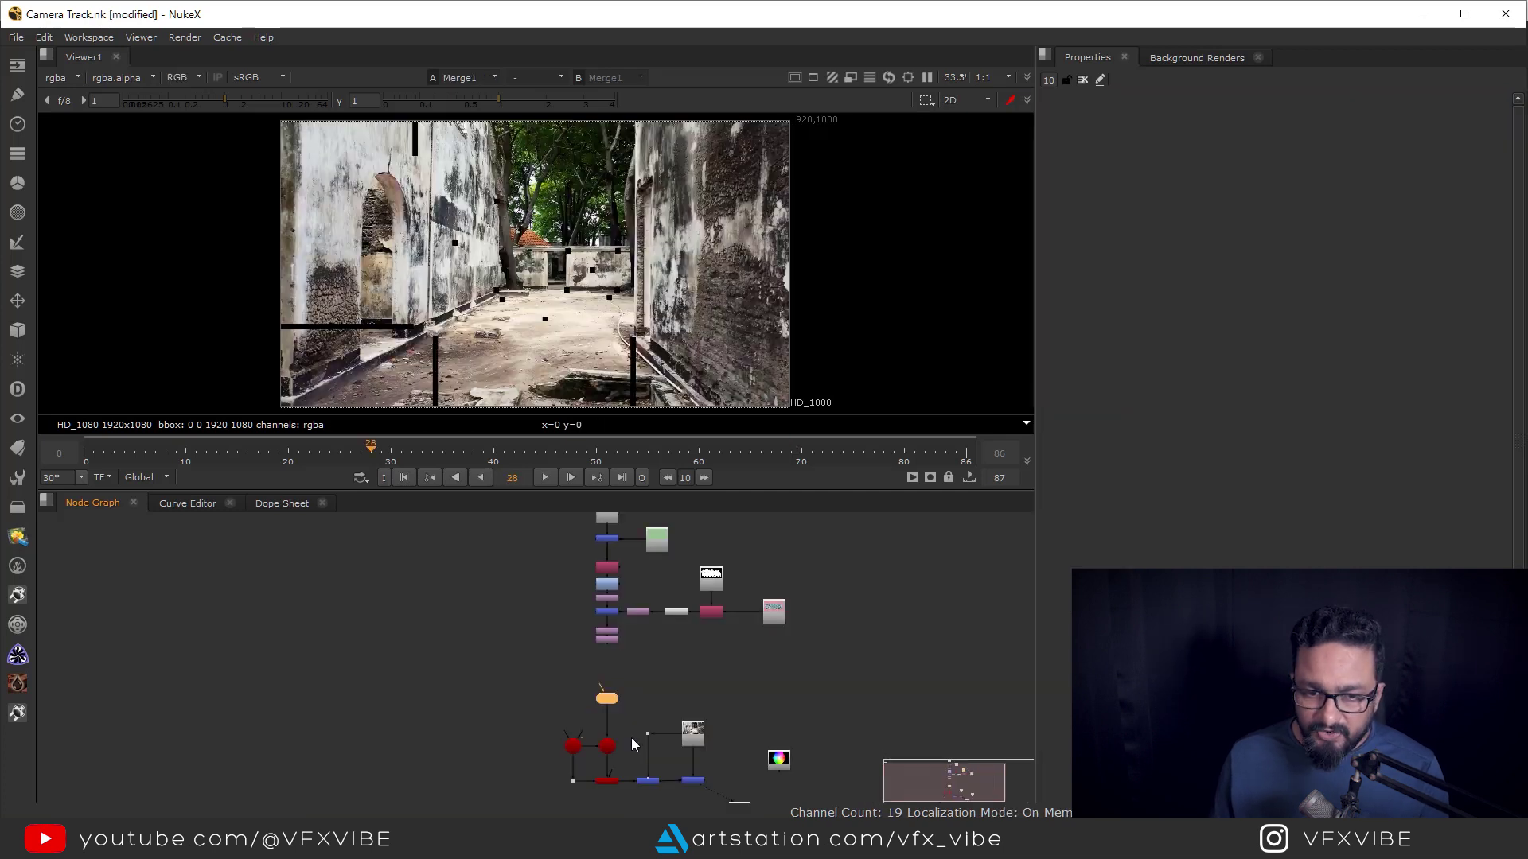
In the Camera Track.nk script, view the graffiti texture nodes in turn, from the opacity image through the merges to the last Transform
left_click_drag(506, 517, 833, 701)
scroll(543, 549, "up", 6)
left_click(620, 558)
left_click(606, 543)
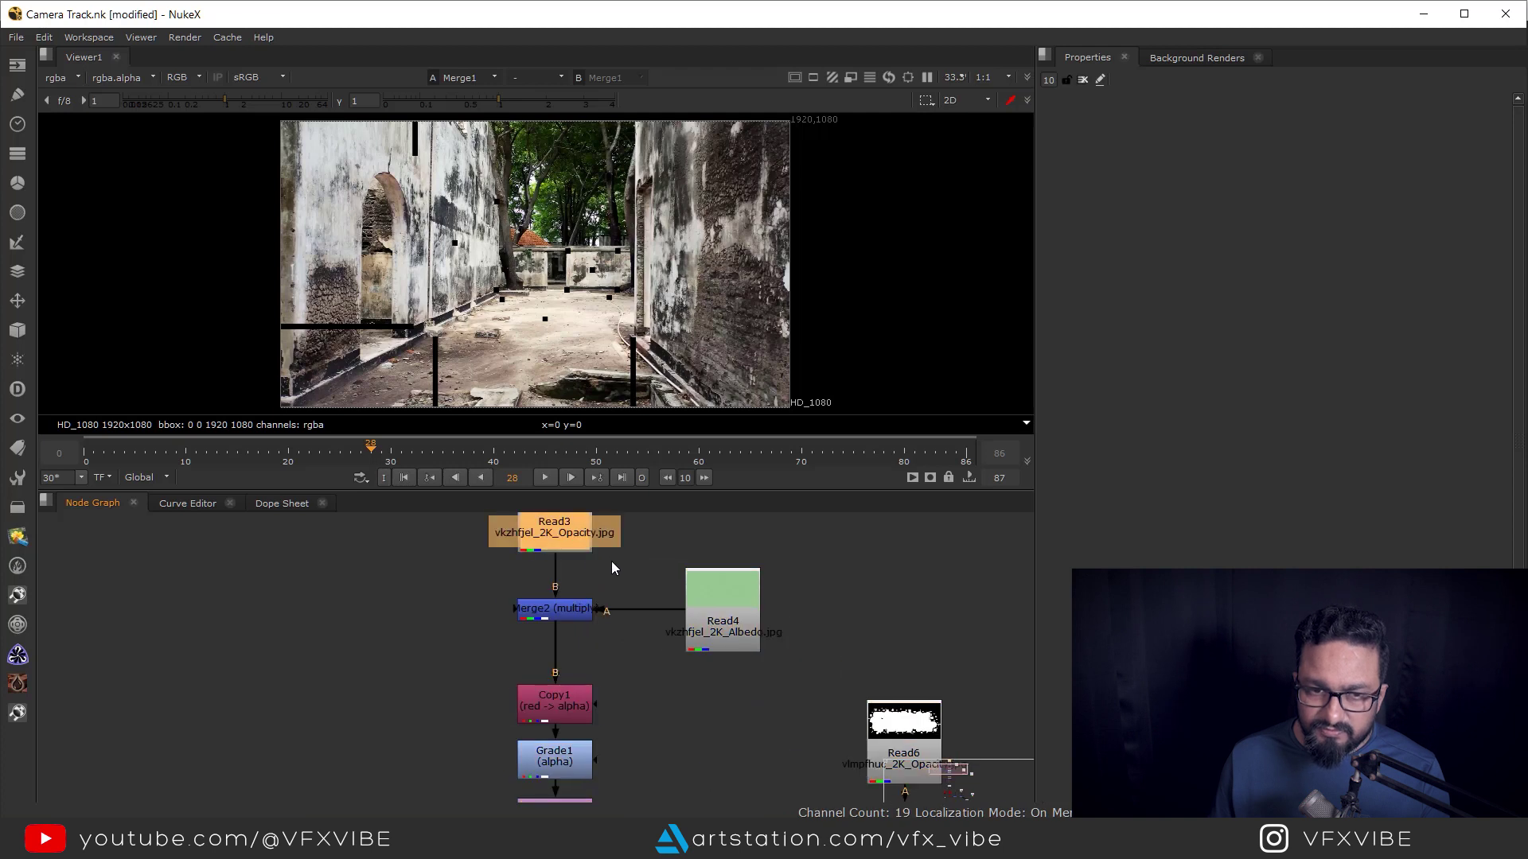
key("1")
left_click(557, 609)
key("1")
scroll(624, 641, "down", 2)
left_click(587, 629)
key("1")
left_click(621, 686)
scroll(592, 686, "down", 1)
left_click(573, 670)
key("1")
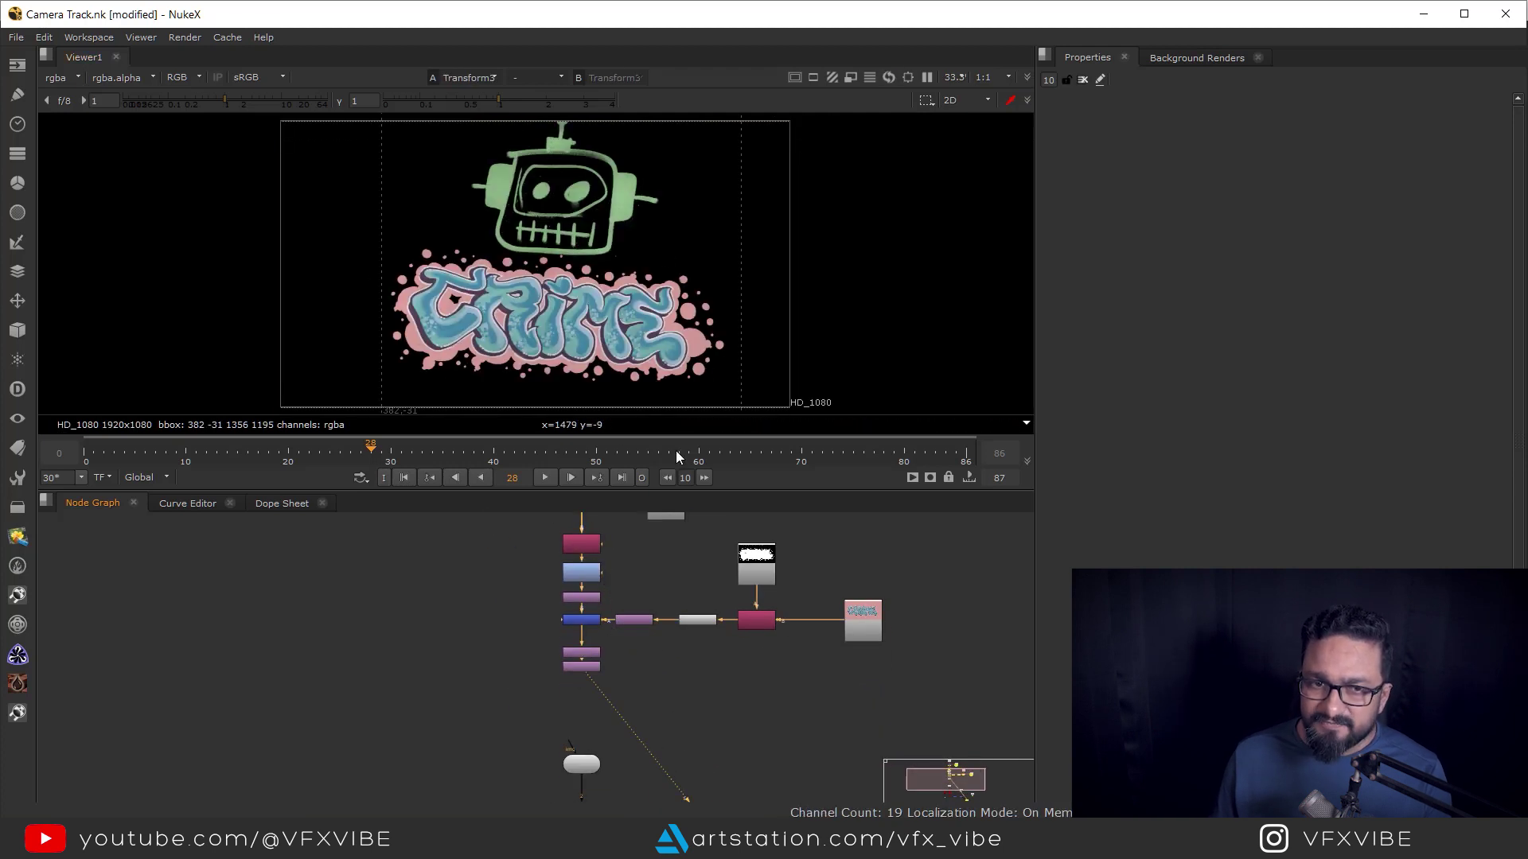
Move the graffiti texture nodes aside and delete the two Merge nodes and the dot between the ScanlineRender and Read2 nodes
scroll(693, 617, "down", 3)
left_click_drag(600, 574, 957, 751)
left_click_drag(638, 712, 780, 689)
left_click_drag(690, 762, 708, 608)
scroll(761, 701, "up", 3)
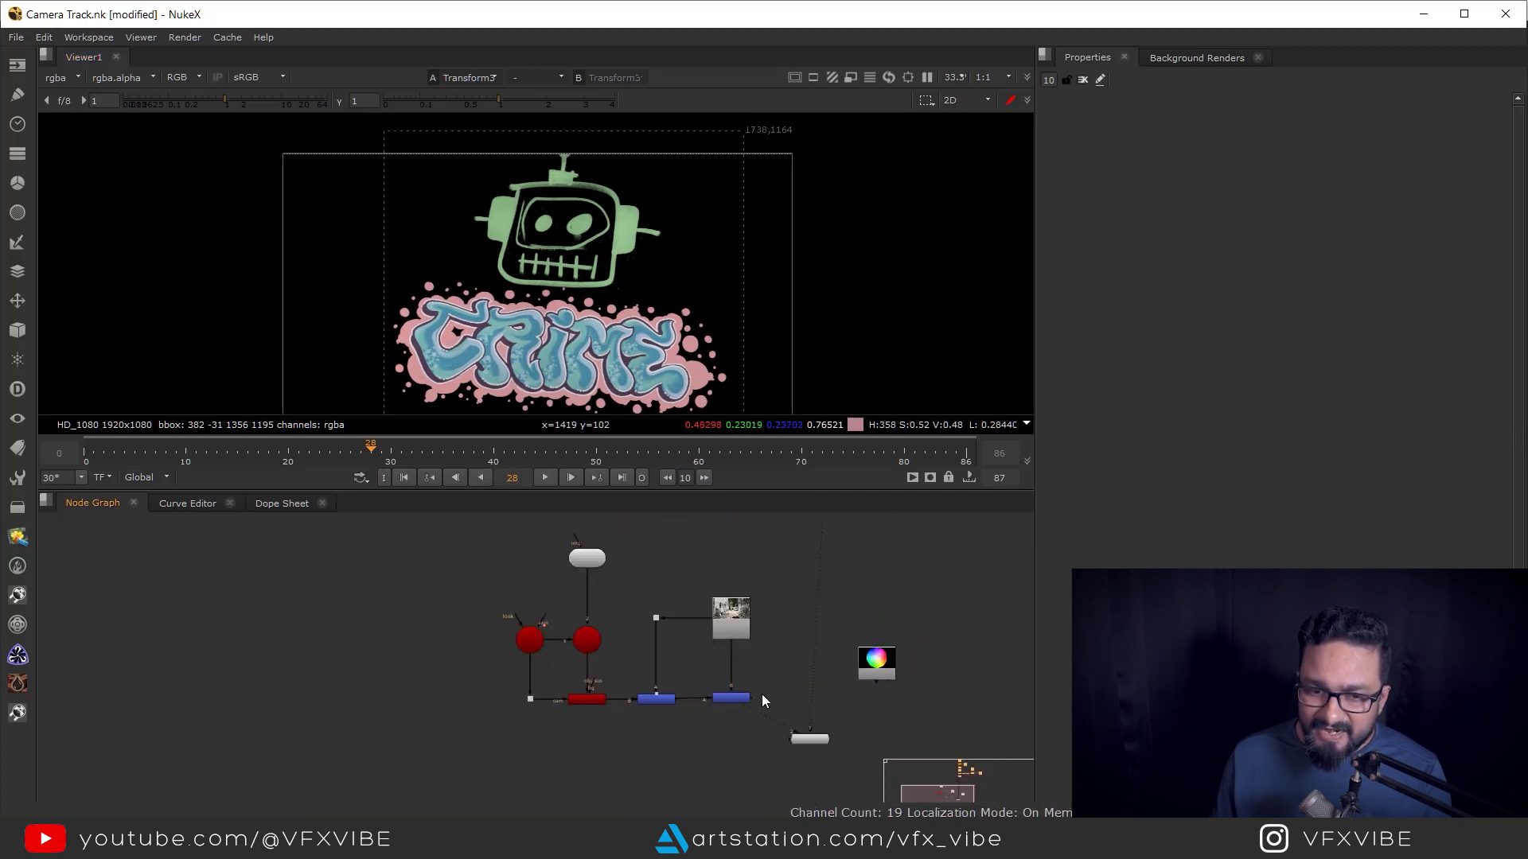
left_click_drag(629, 646, 783, 752)
key("Delete")
left_click_drag(635, 595, 695, 685)
View the Read2 footage and examine the wall at the far end of the courtyard
scroll(572, 274, "up", 6)
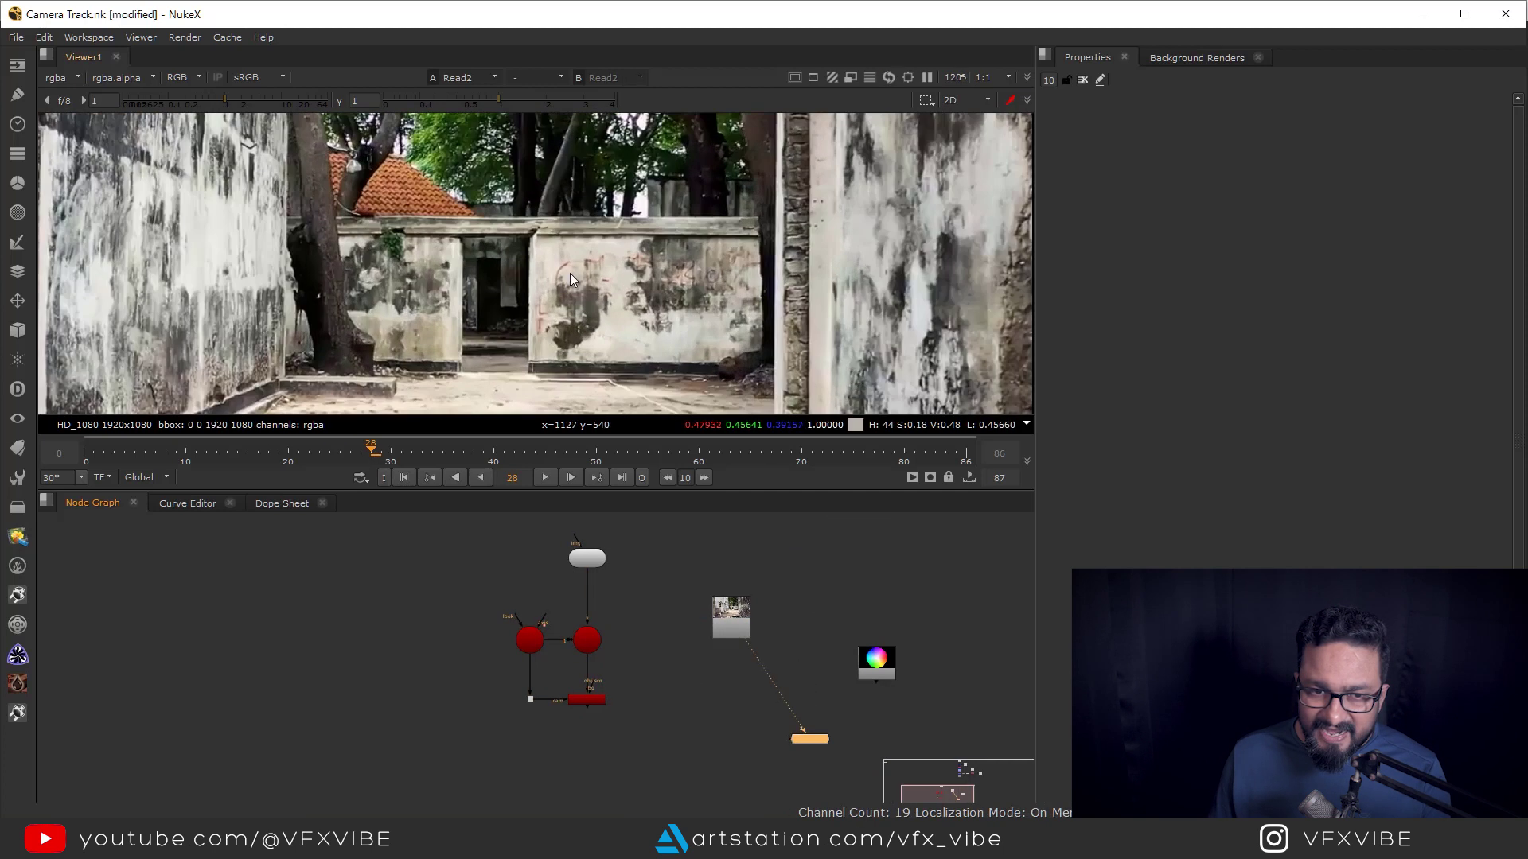
left_click_drag(533, 240, 710, 362)
scroll(710, 334, "down", 5)
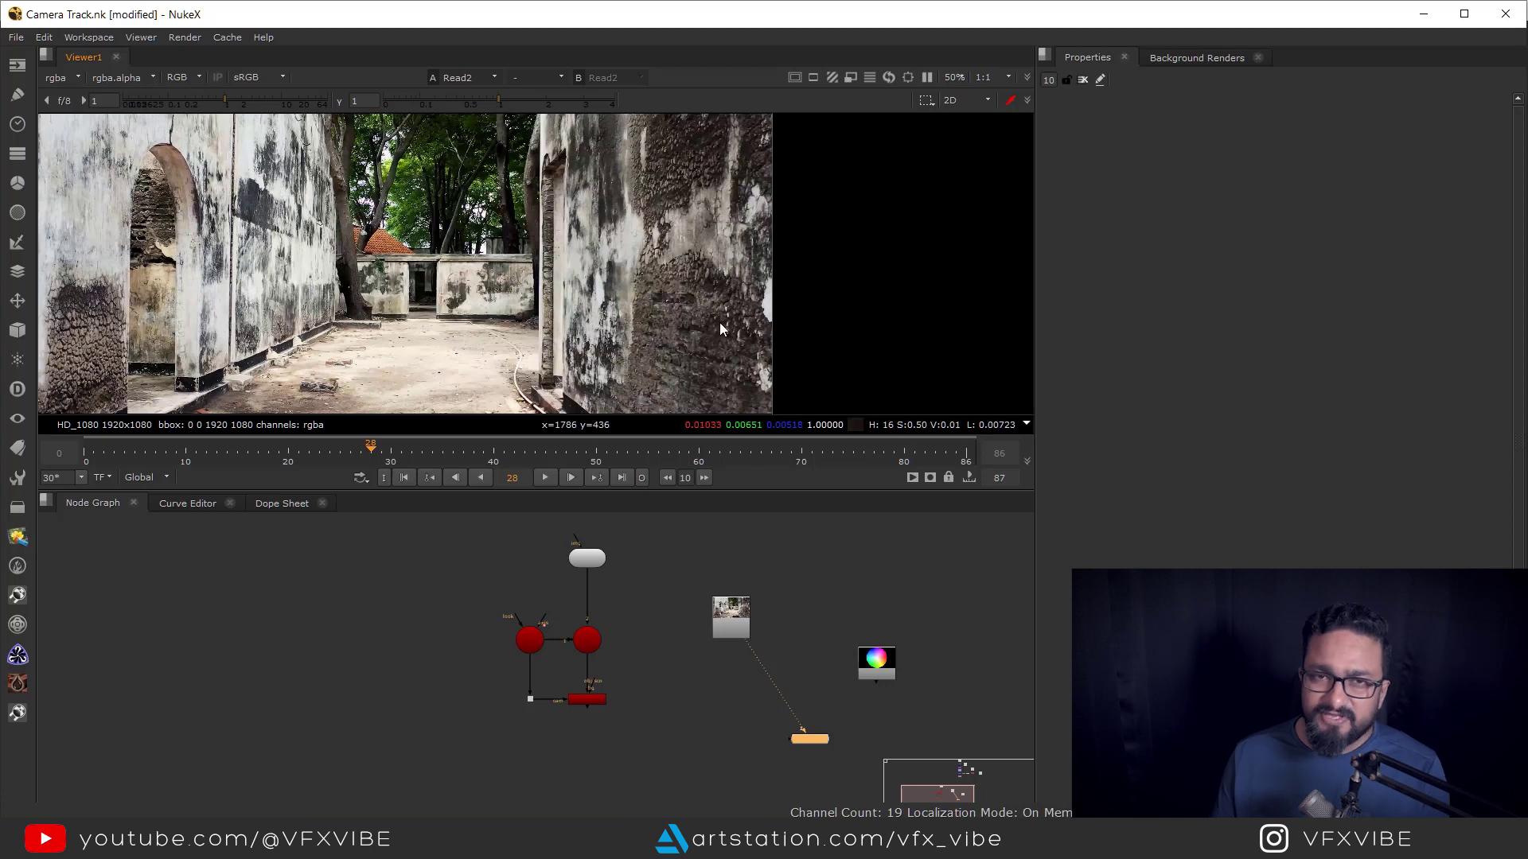
Show the Scene1 node in the 3D viewer with the camera and point cloud in view
left_click_drag(710, 616, 713, 722)
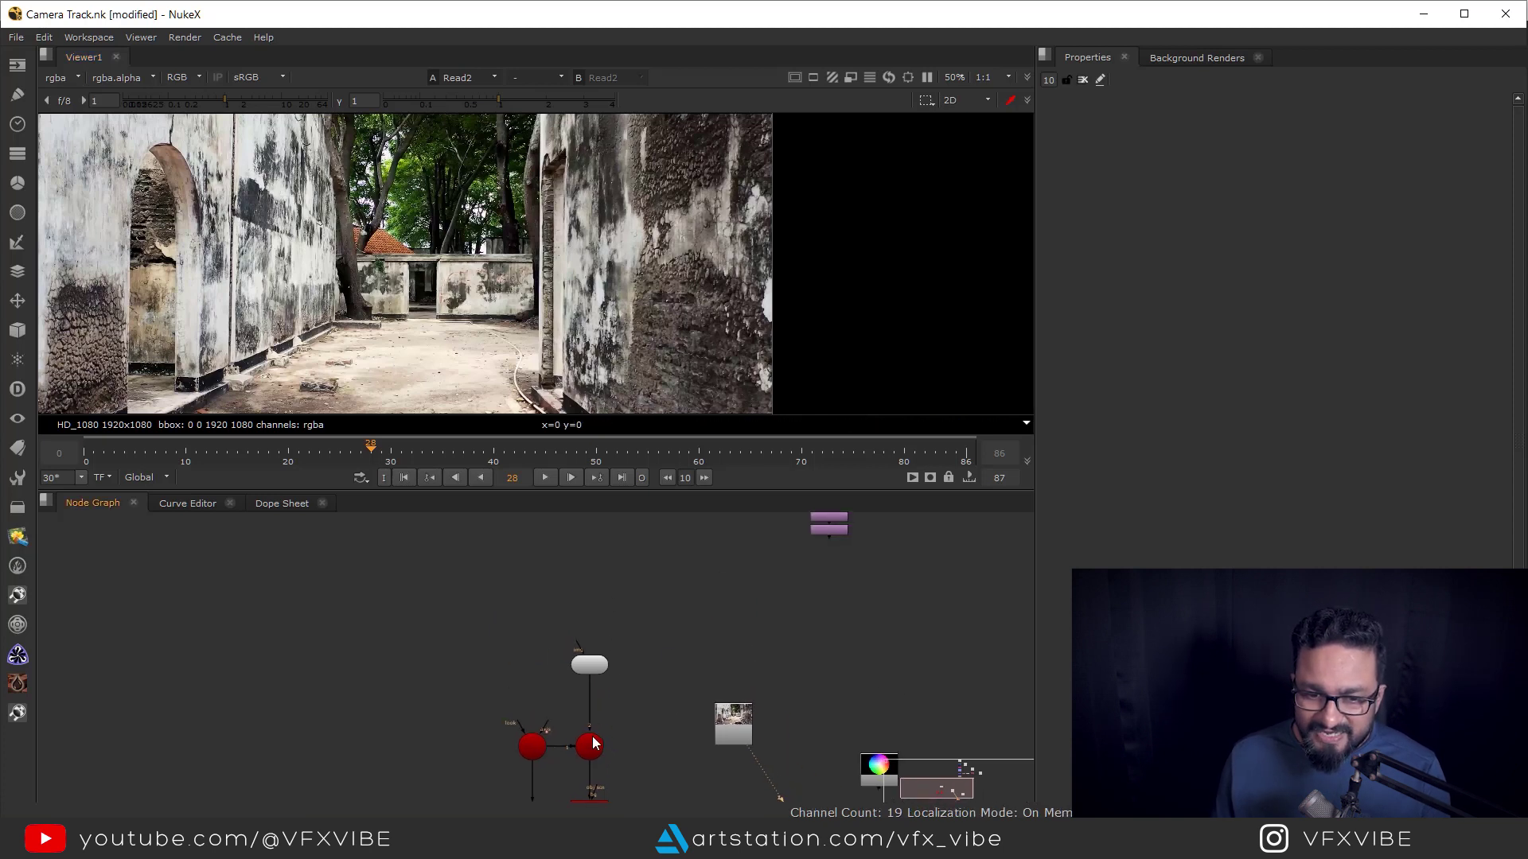
left_click_drag(592, 740, 592, 695)
left_click(592, 696)
scroll(591, 696, "up", 2)
key("1")
scroll(559, 271, "up", 5)
scroll(588, 320, "down", 8)
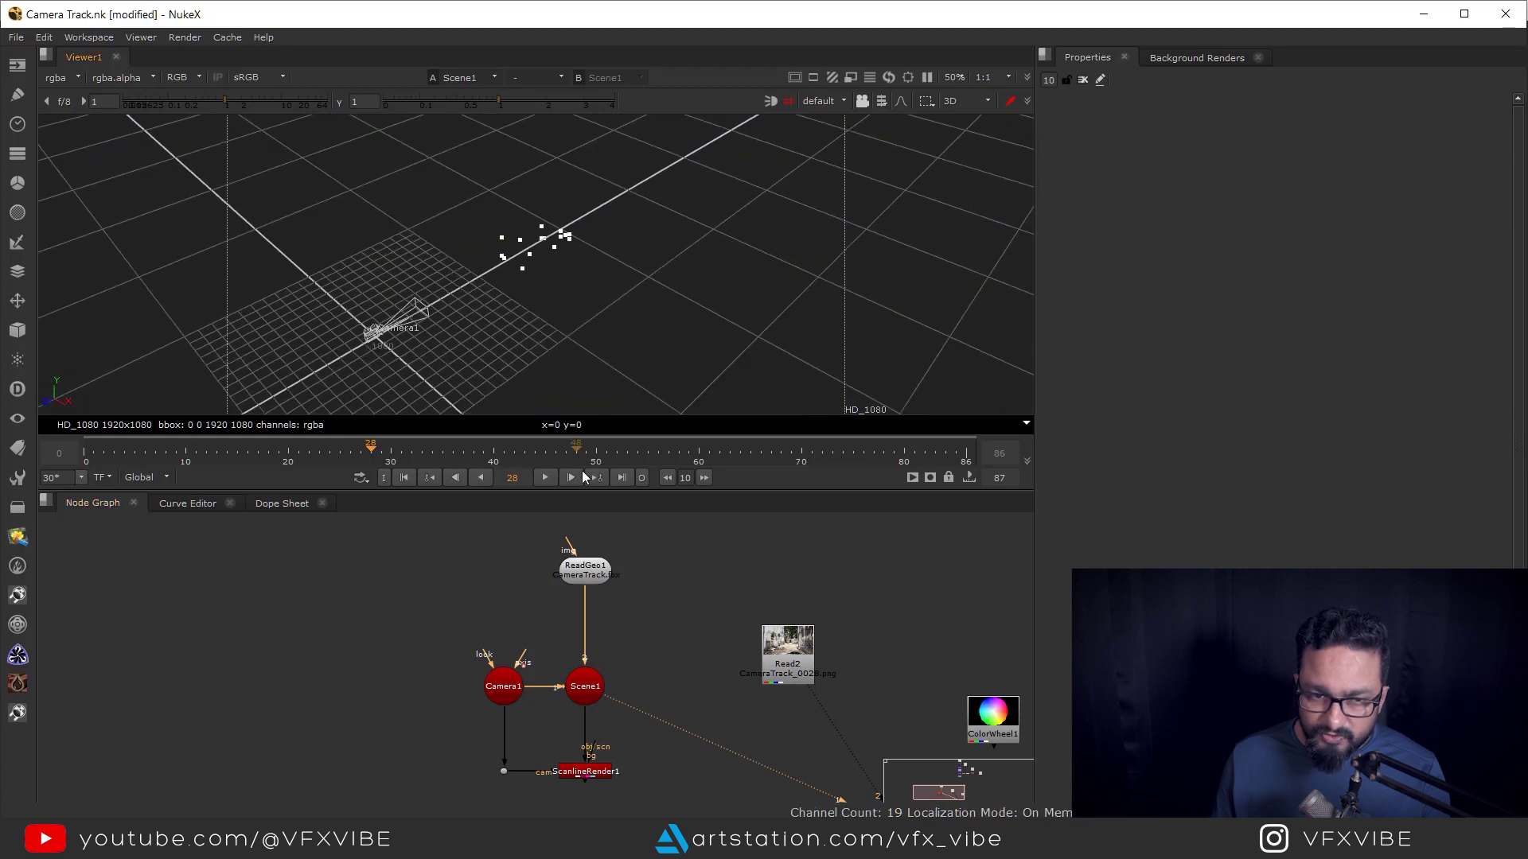
Add a Card node, connect it to Scene1, and set its uniform scale to 1000
key("Tab")
type("car")
left_click(576, 642)
scroll(677, 623, "up", 2)
left_click_drag(589, 702, 683, 587)
left_click_drag(1380, 431, 1398, 430)
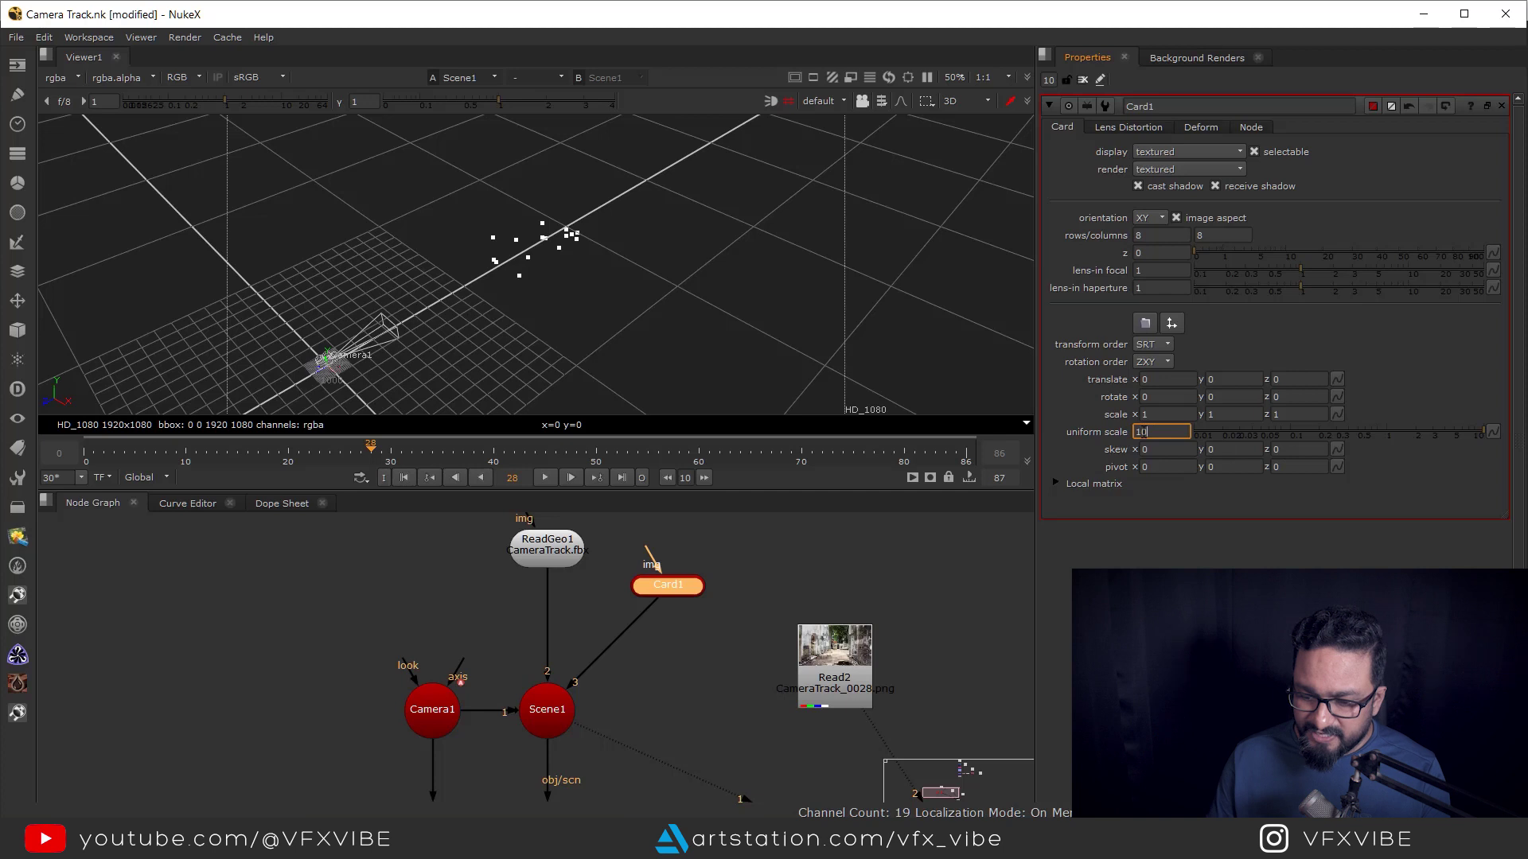
Move the card back in depth onto the far-wall points, to about 880 in X and -19570 in Z
left_click_drag(322, 371, 549, 271)
mouse_move(623, 320)
left_mouse_down()
mouse_move(446, 374)
mouse_move(591, 276)
mouse_move(497, 353)
mouse_move(401, 338)
mouse_move(658, 346)
mouse_move(548, 317)
mouse_move(541, 255)
mouse_move(613, 323)
left_mouse_up()
scroll(590, 275, "up", 5)
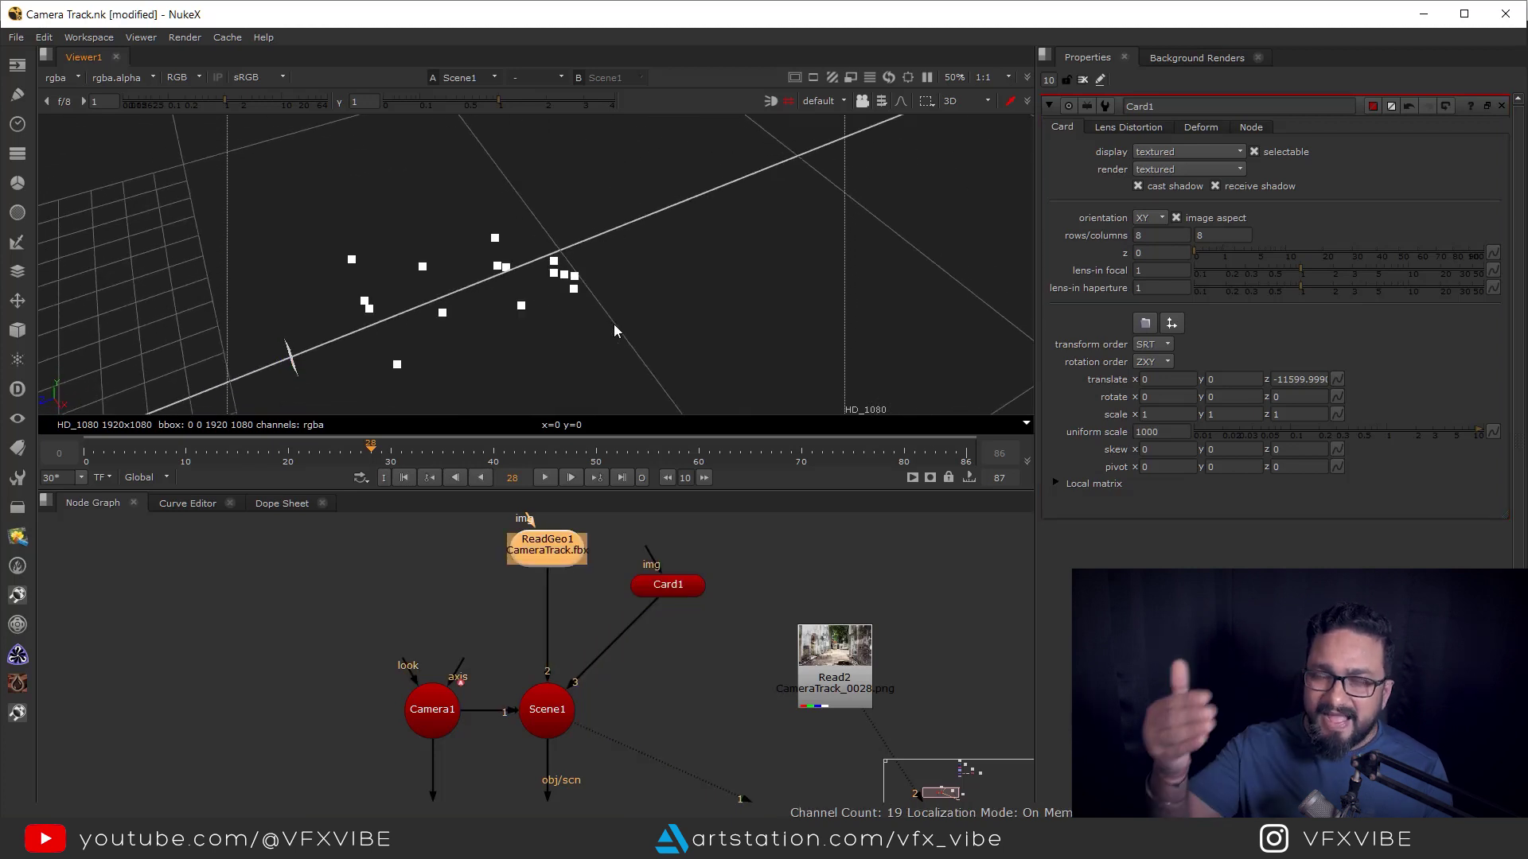
left_click(659, 588)
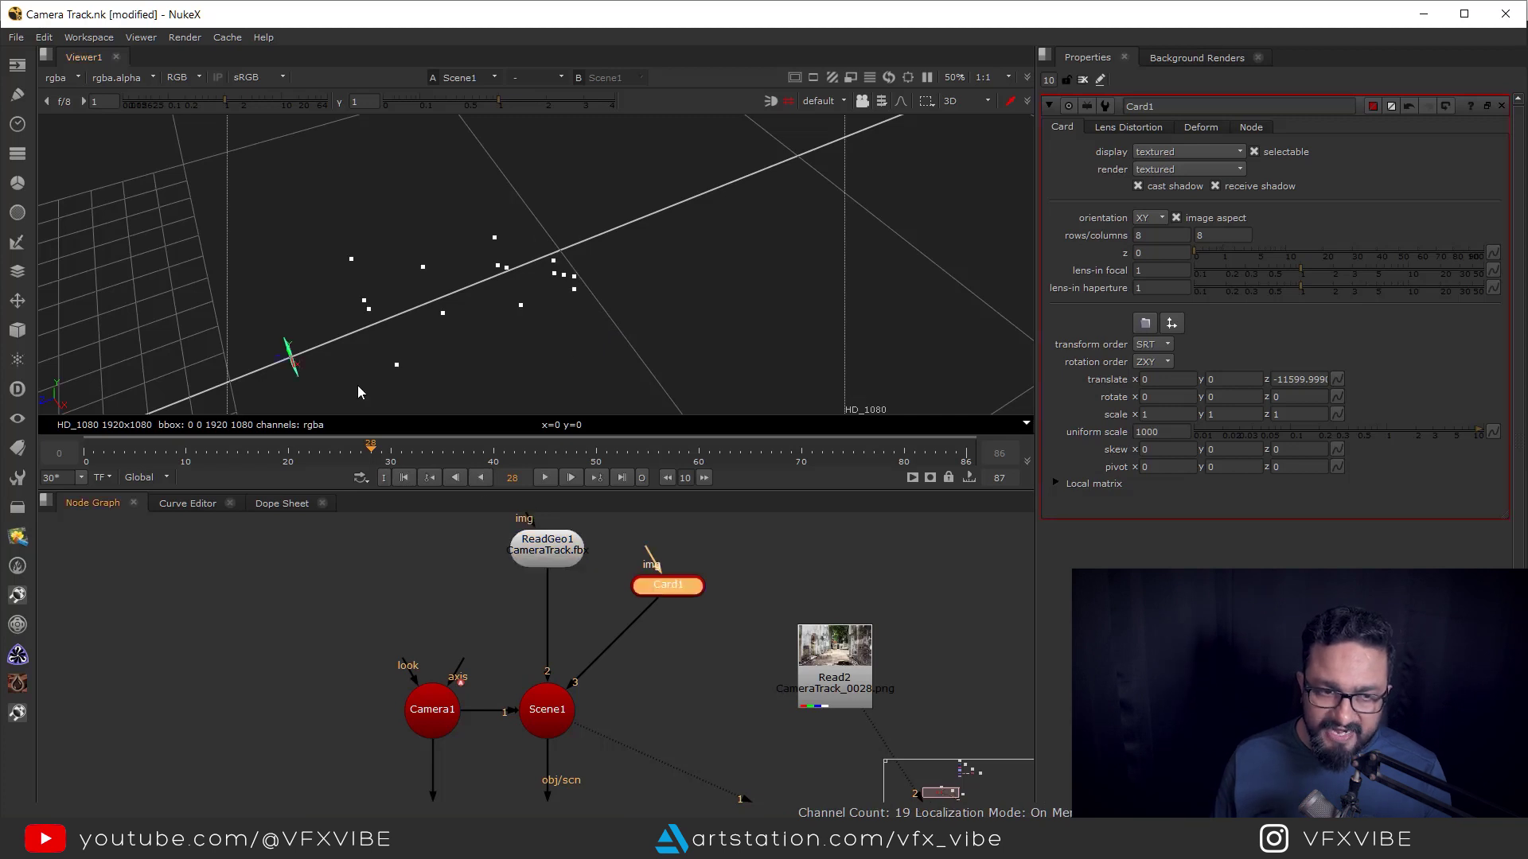
left_click_drag(274, 364, 537, 310)
left_click_drag(516, 257, 534, 254)
left_click_drag(559, 382, 669, 338)
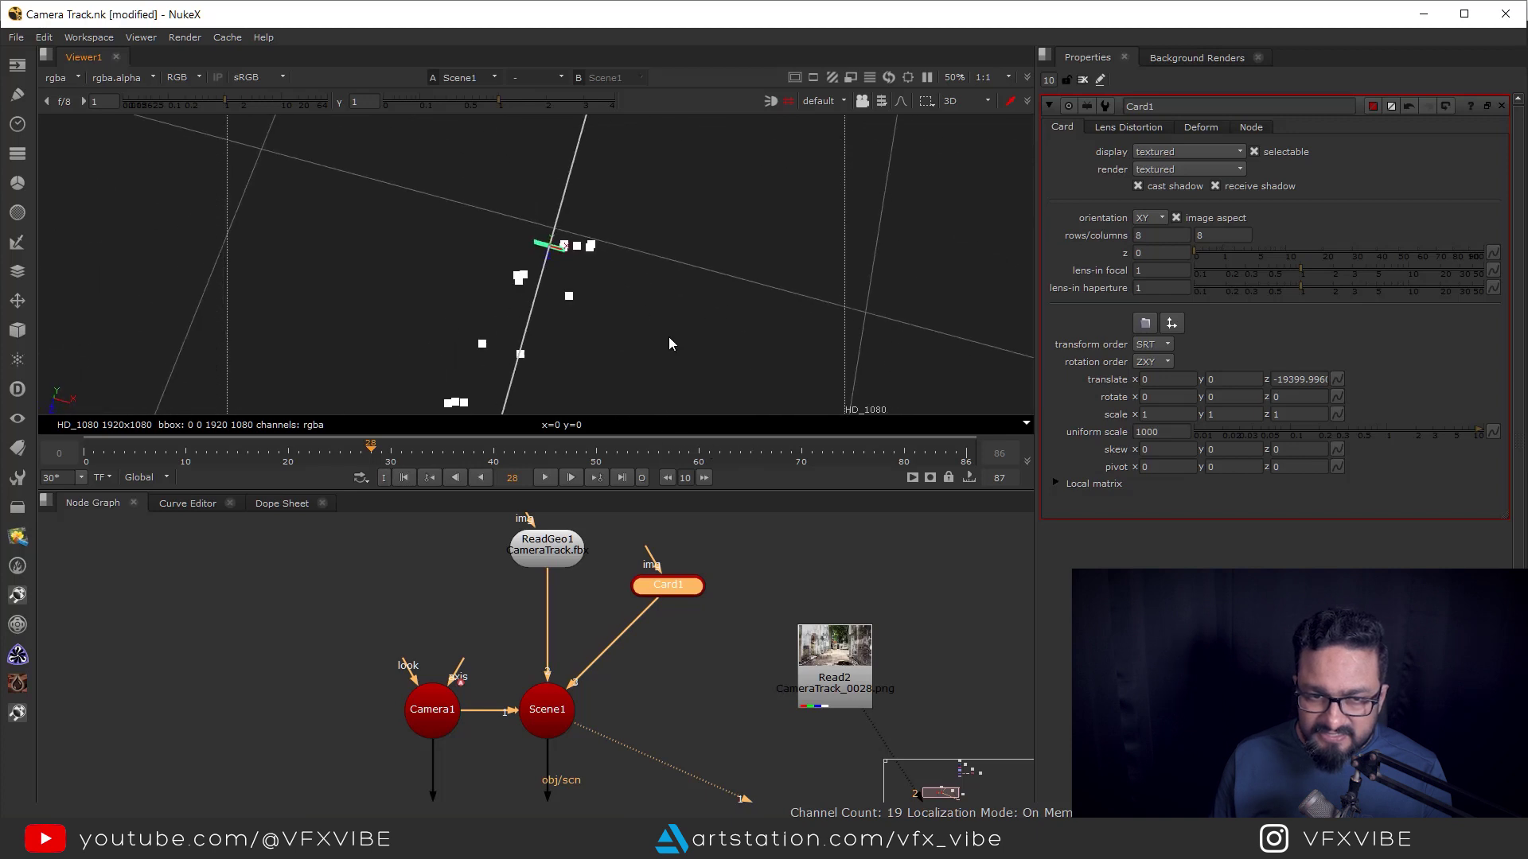
left_click_drag(560, 253, 493, 293)
left_click_drag(544, 297, 557, 296)
Merge the ScanlineRender1 output over the Read2 footage with a new Merge node and view the composite in 2D
key("Tab")
scroll(659, 583, "down", 4)
key("f")
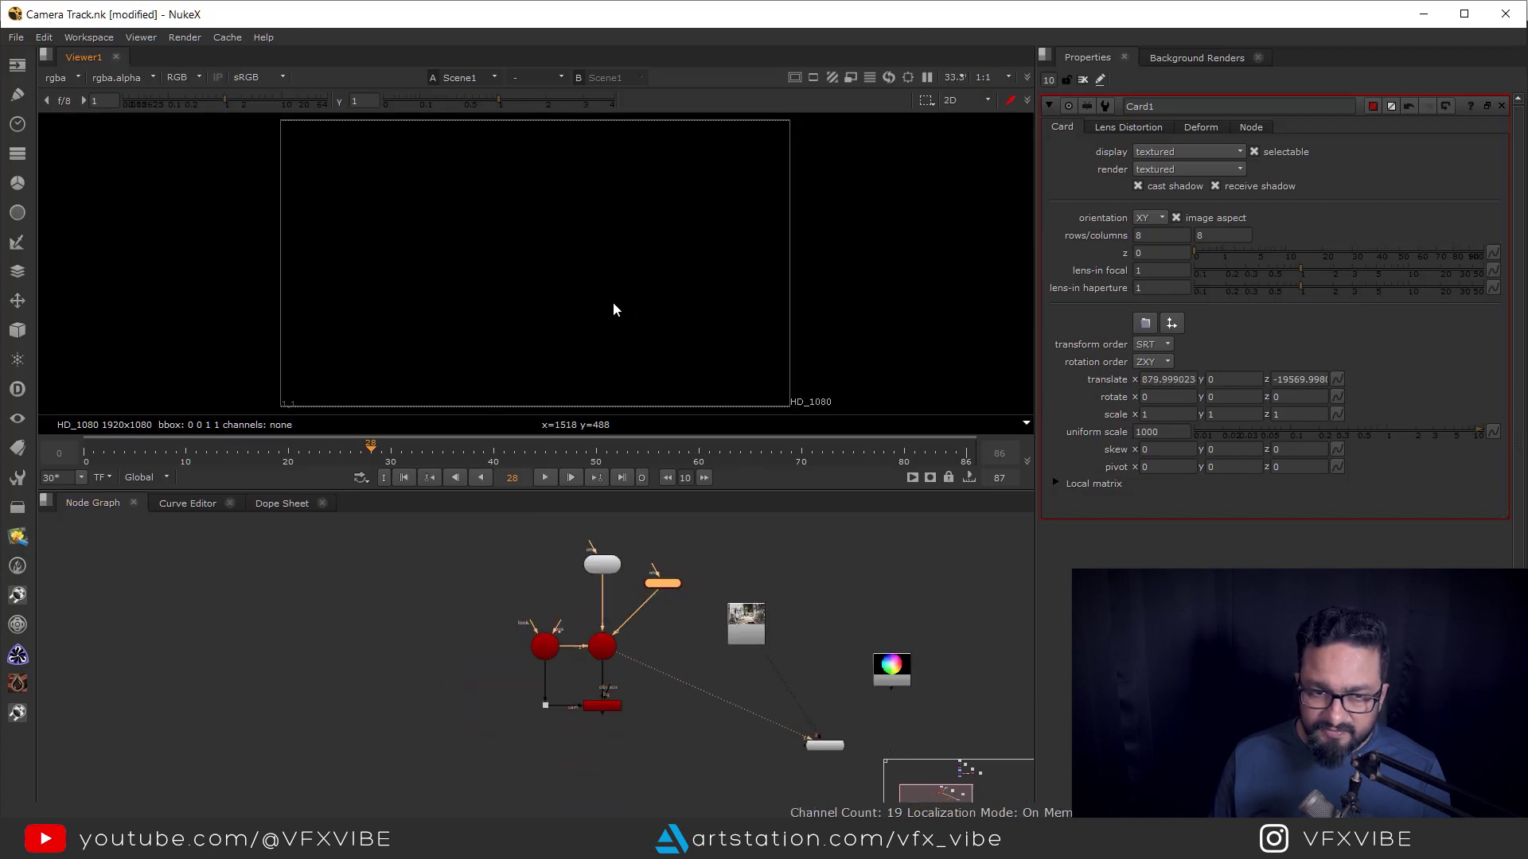
scroll(679, 697, "up", 2)
left_click_drag(680, 696, 624, 745)
left_click_drag(623, 647, 689, 603)
left_click(584, 748)
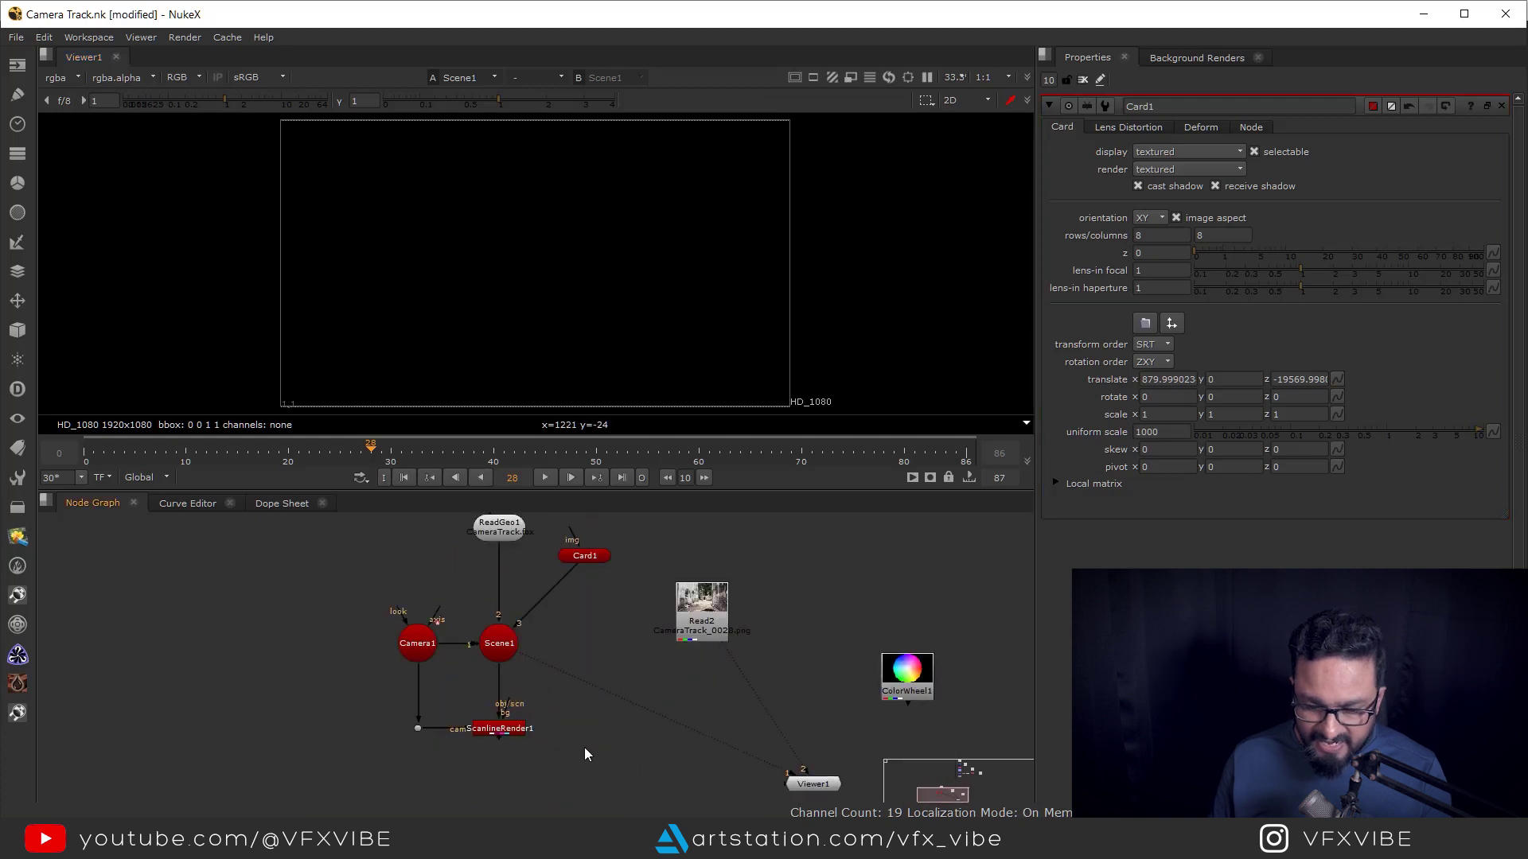
key("m")
left_click_drag(515, 733, 724, 635)
left_click_drag(590, 747, 700, 786)
key("1")
scroll(596, 283, "up", 5)
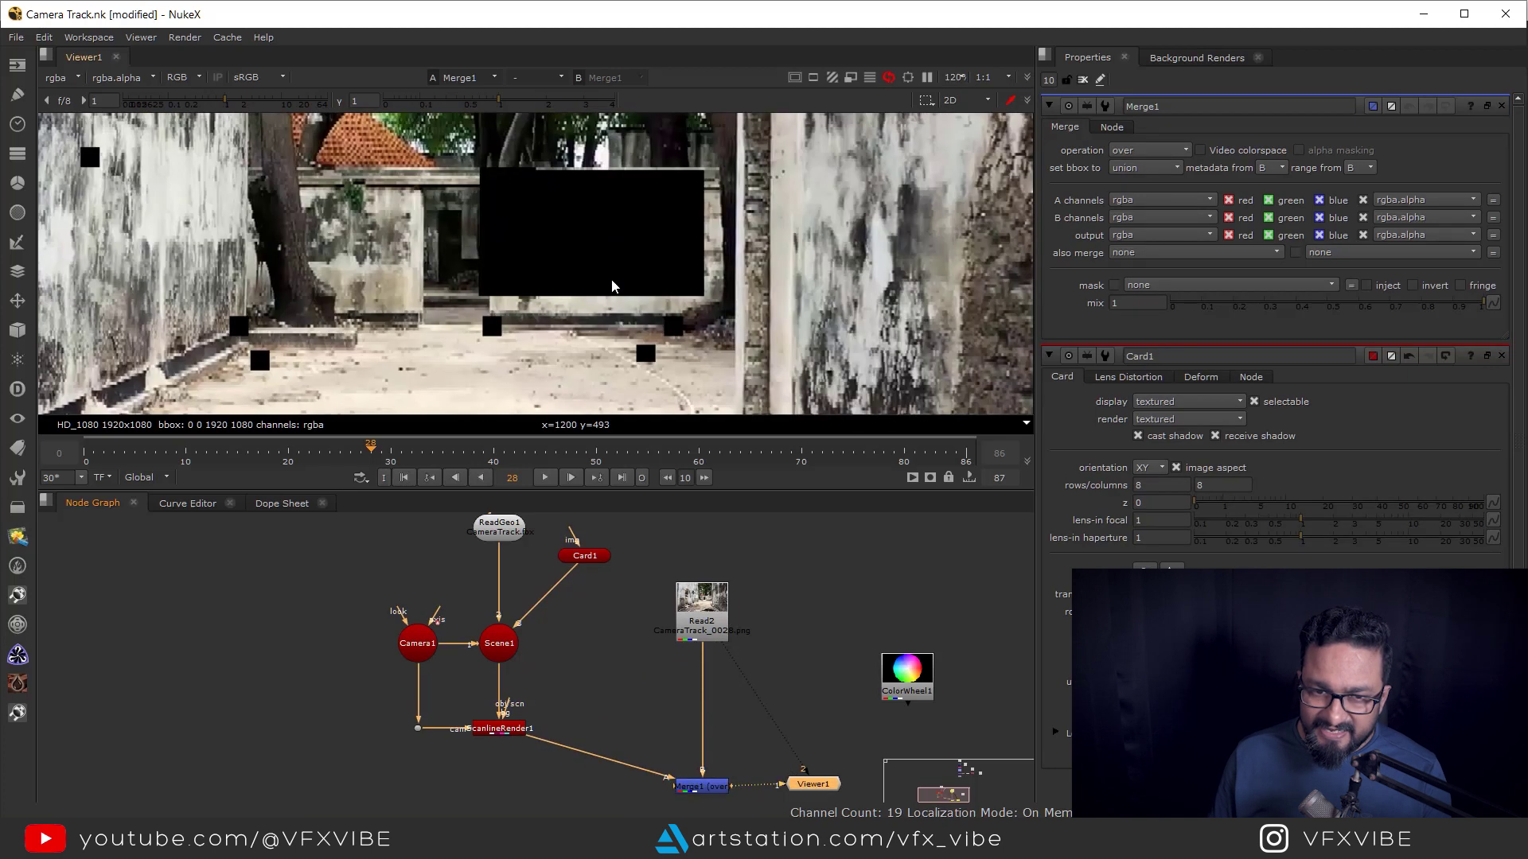
Align the card with the far wall's tracking points, moving it to about 950 in X and -120 in Y
left_click_drag(450, 207, 754, 388)
left_click_drag(648, 693, 653, 766)
double_click(591, 631)
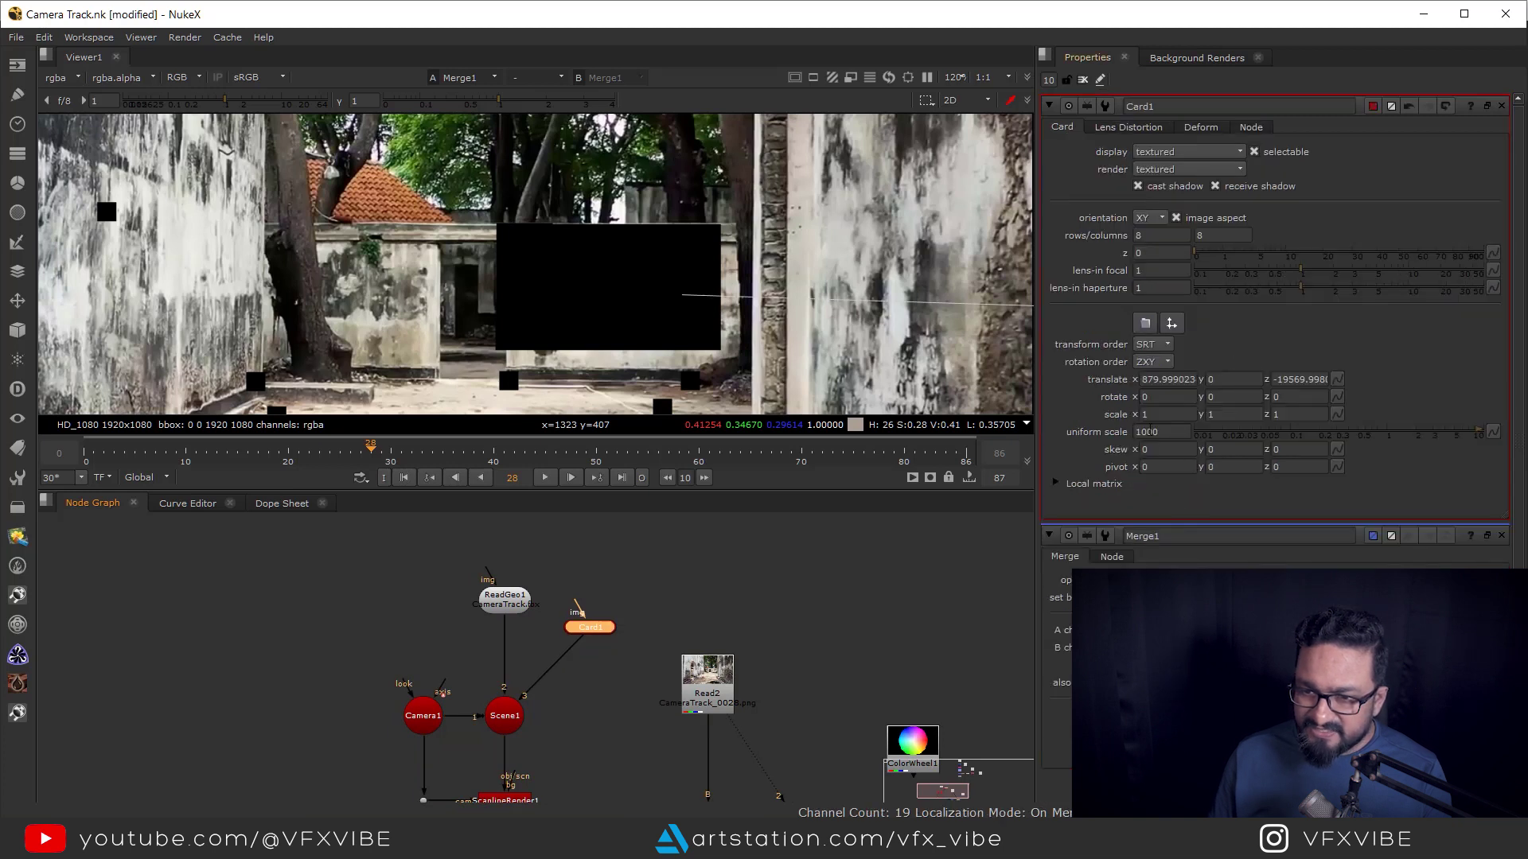
left_click_drag(703, 307, 717, 335)
key("Tab")
scroll(717, 336, "down", 2)
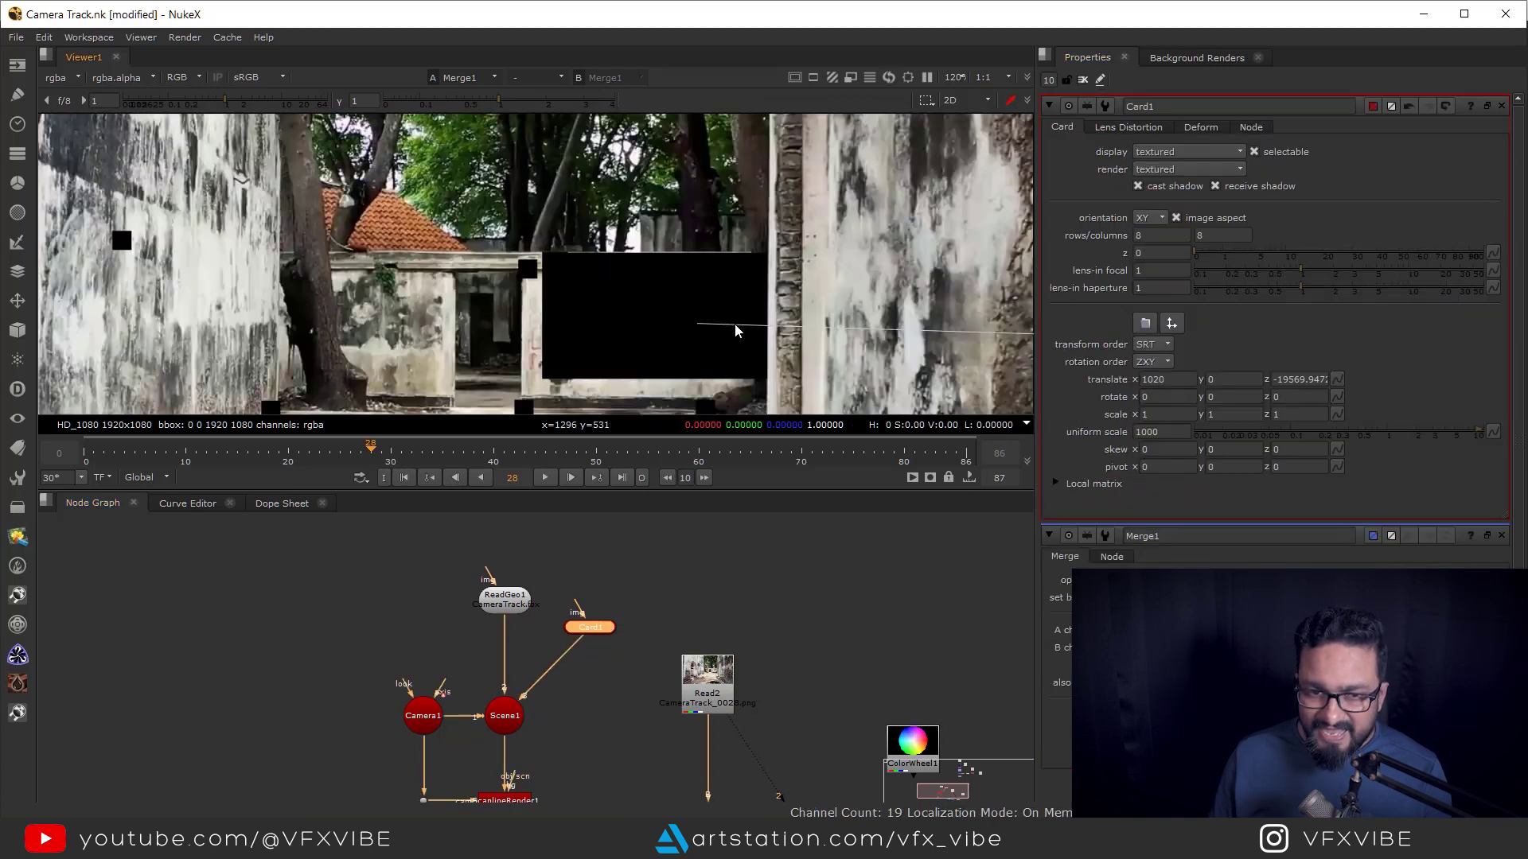
key("Tab")
left_click_drag(666, 330, 609, 256)
key("Tab")
key("Tab")
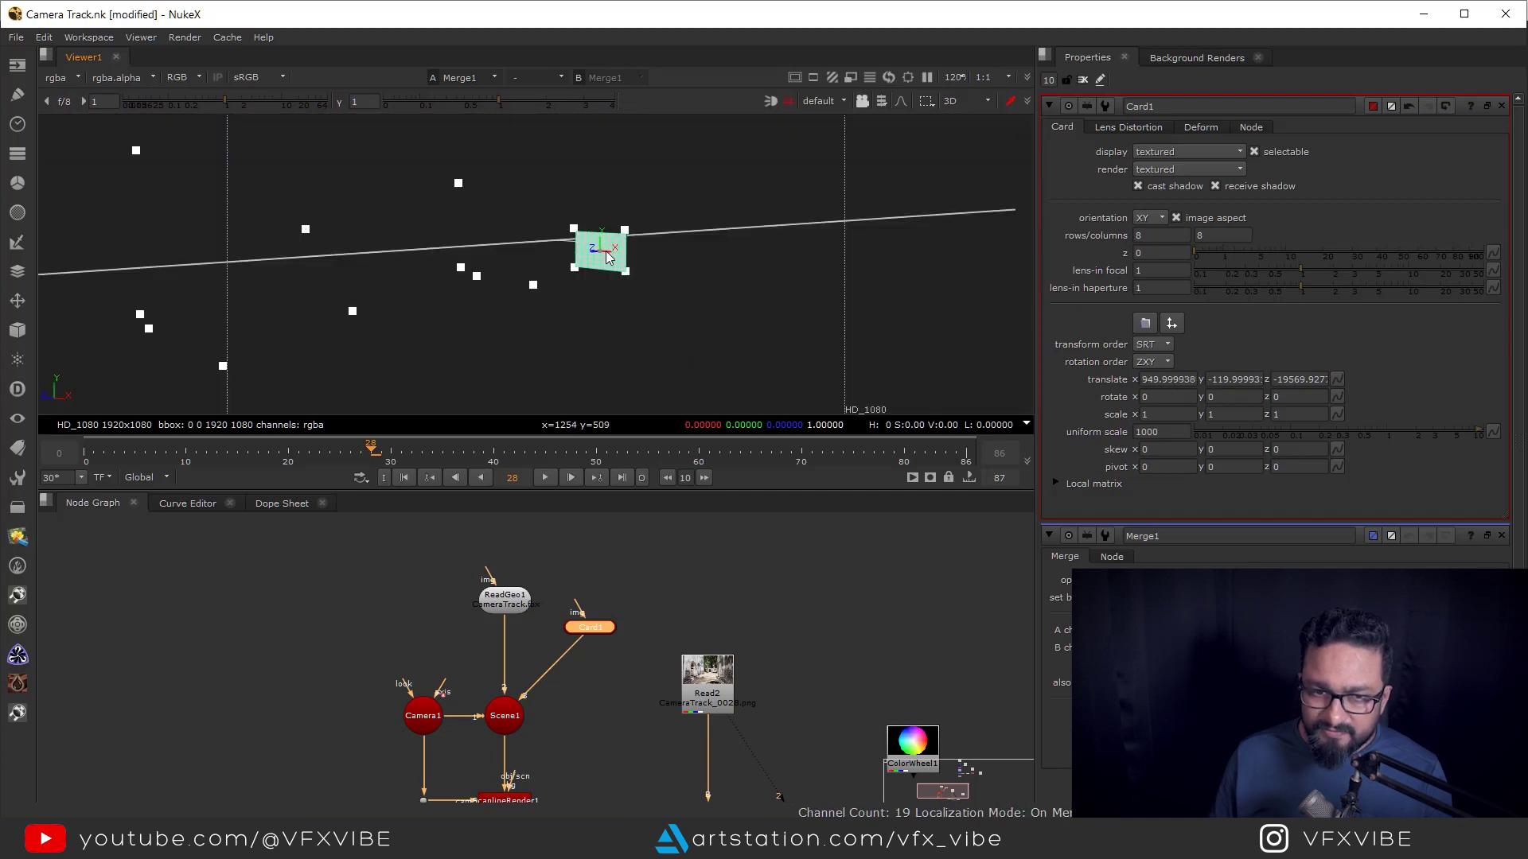
key("Tab")
key("f")
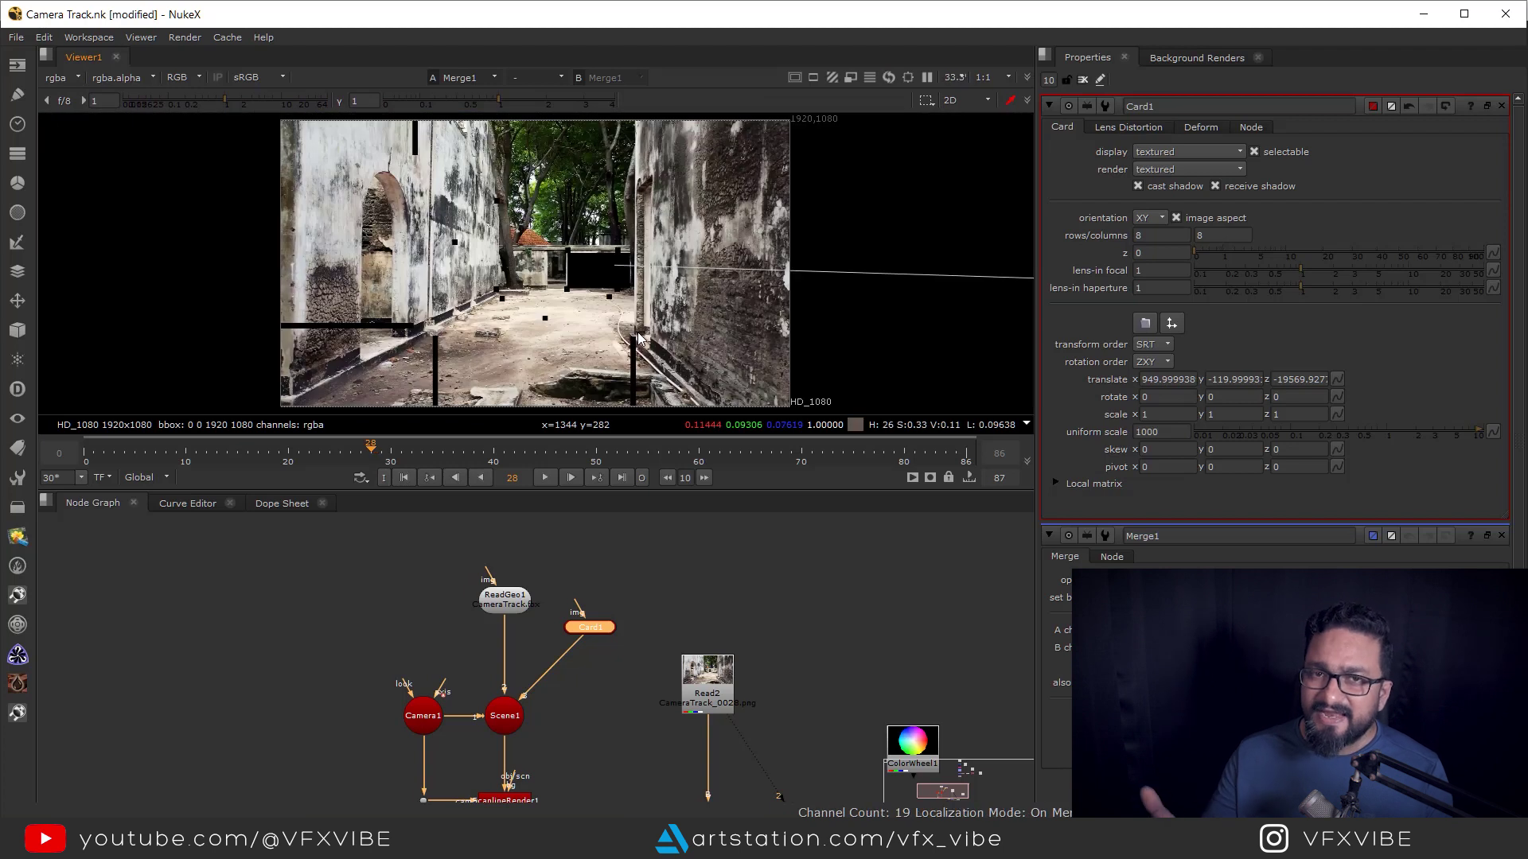
Bring the graffiti texture nodes to the card, feed the texture into Card1's image input, and view it
scroll(597, 671, "down", 5)
left_click_drag(658, 635, 659, 742)
left_click_drag(643, 545, 887, 720)
left_click_drag(690, 684, 627, 671)
scroll(627, 672, "up", 5)
left_click_drag(576, 715, 576, 667)
left_click(596, 620)
key("1")
Arrange the graffiti texture nodes around Card1, and view the ScanlineRender1 output followed by the Merge1 composite
left_click(622, 630)
scroll(604, 627, "down", 5)
scroll(509, 636, "up", 5)
scroll(636, 712, "down", 4)
left_click_drag(545, 539, 869, 776)
left_click_drag(796, 703, 755, 701)
left_click_drag(666, 747, 651, 564)
scroll(530, 651, "up", 3)
left_click_drag(510, 646, 421, 709)
key("1")
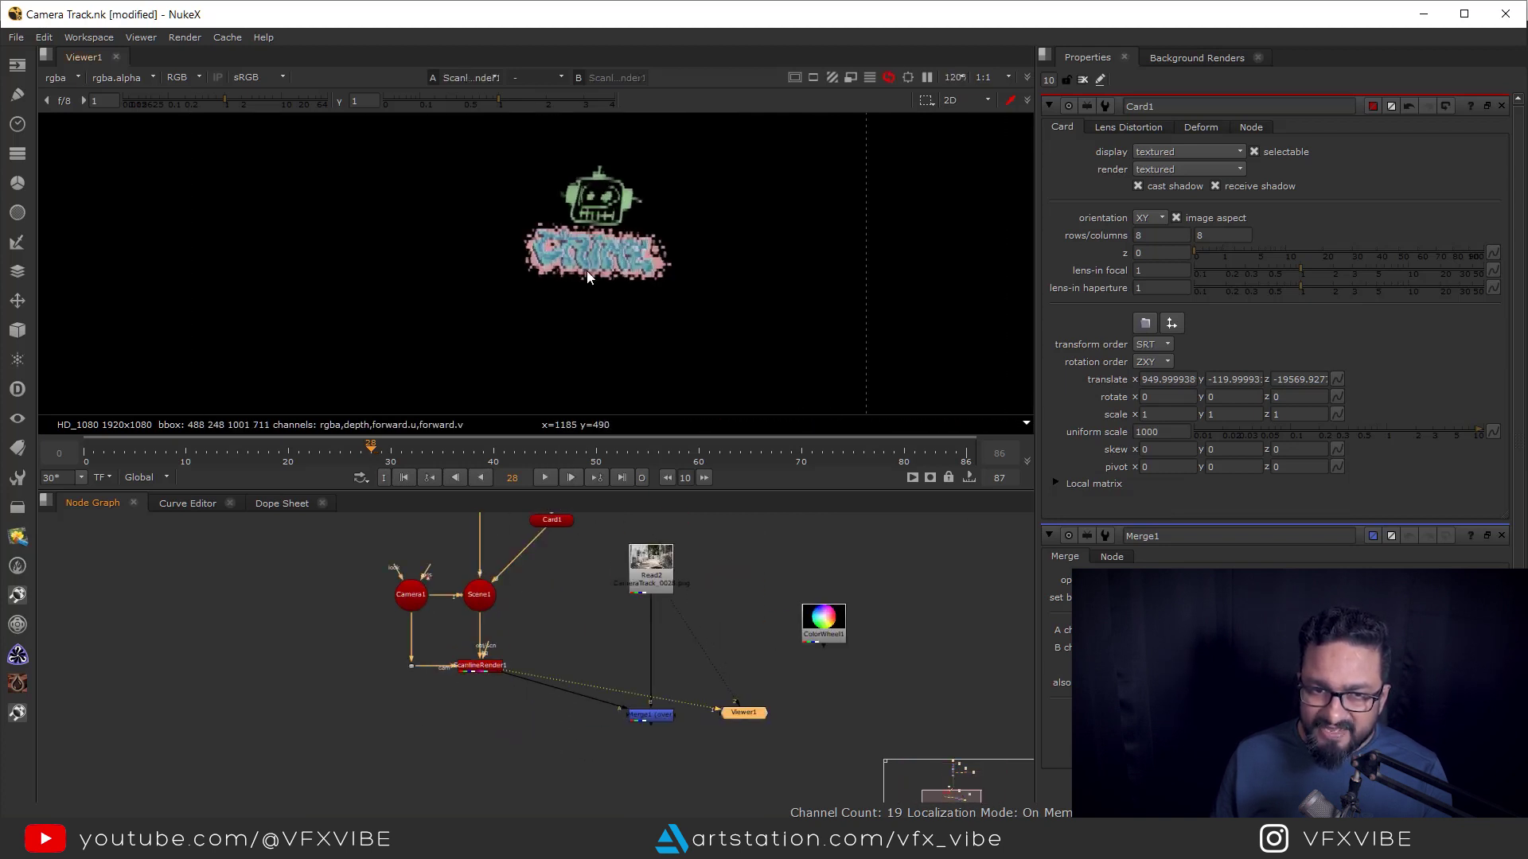
left_click(650, 714)
key("1")
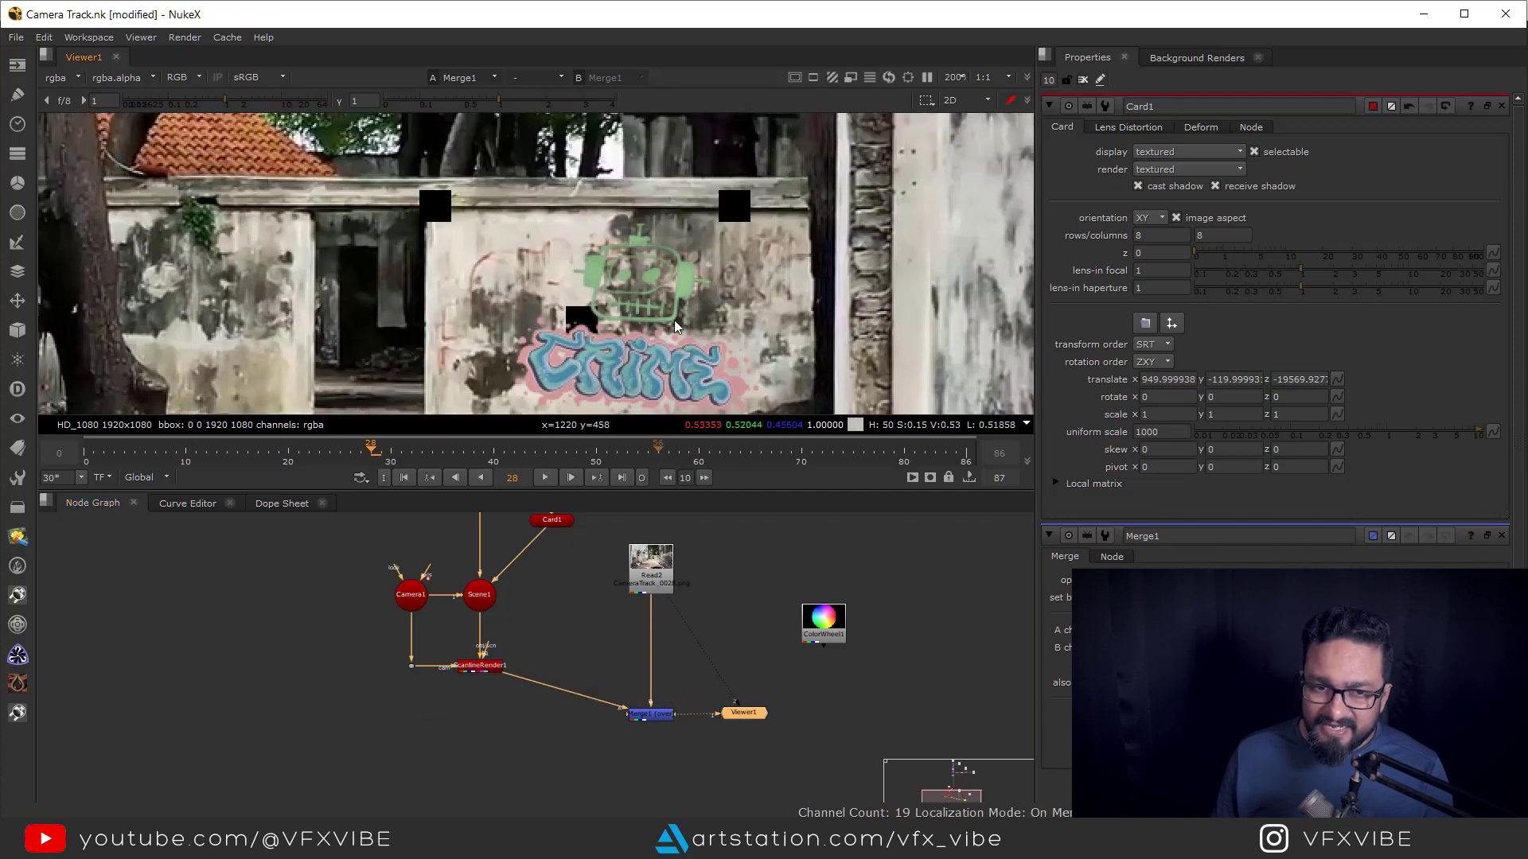
Play the Merge1 composite in the enlarged viewer to check how the graffiti tracks, and stop at frame 44
key("f")
key("space")
scroll(732, 500, "up", 5)
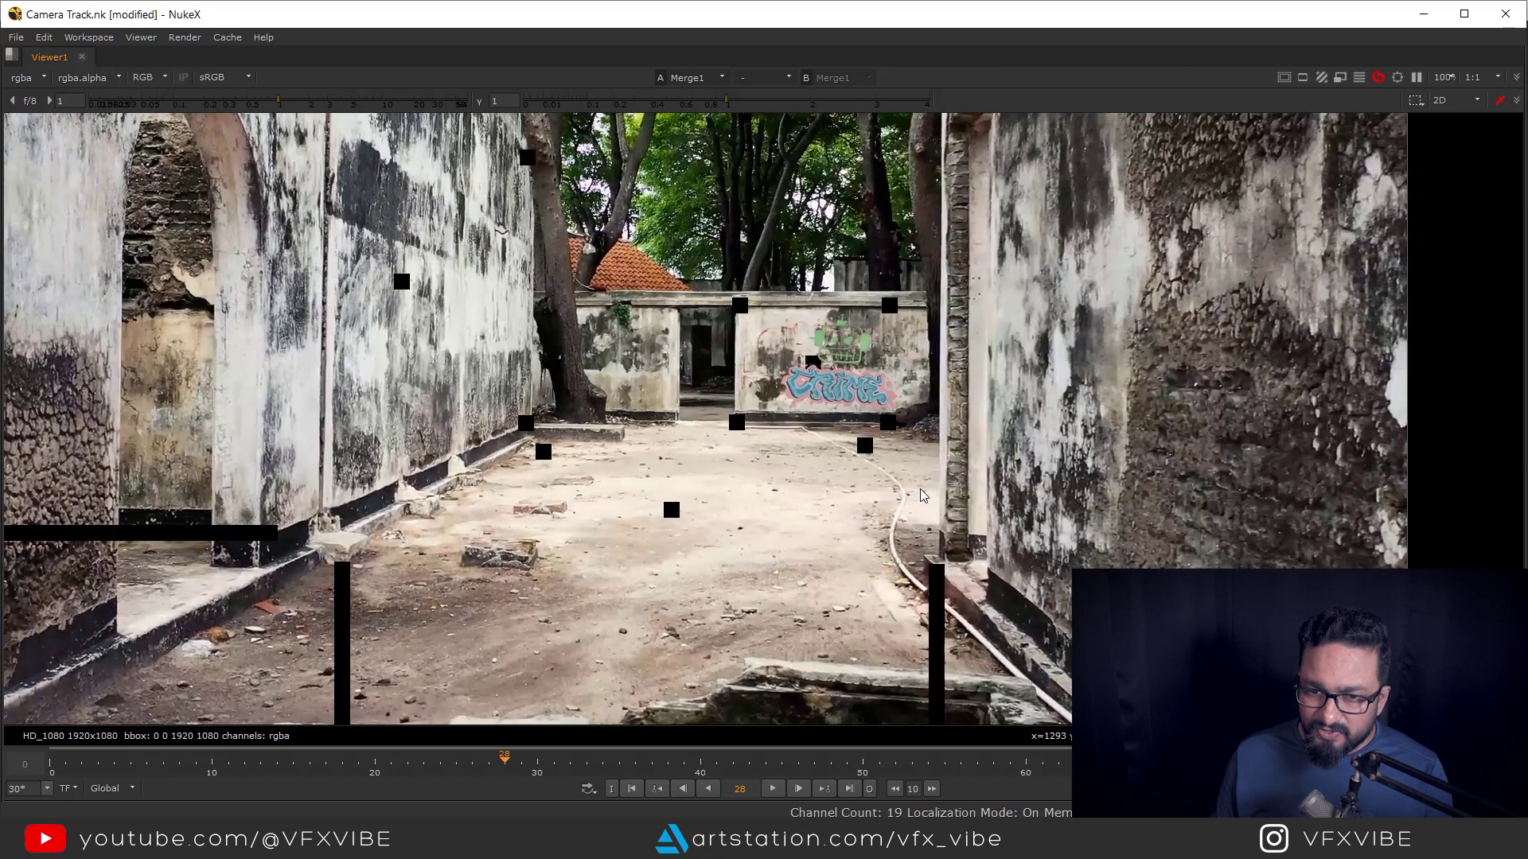
left_click(773, 790)
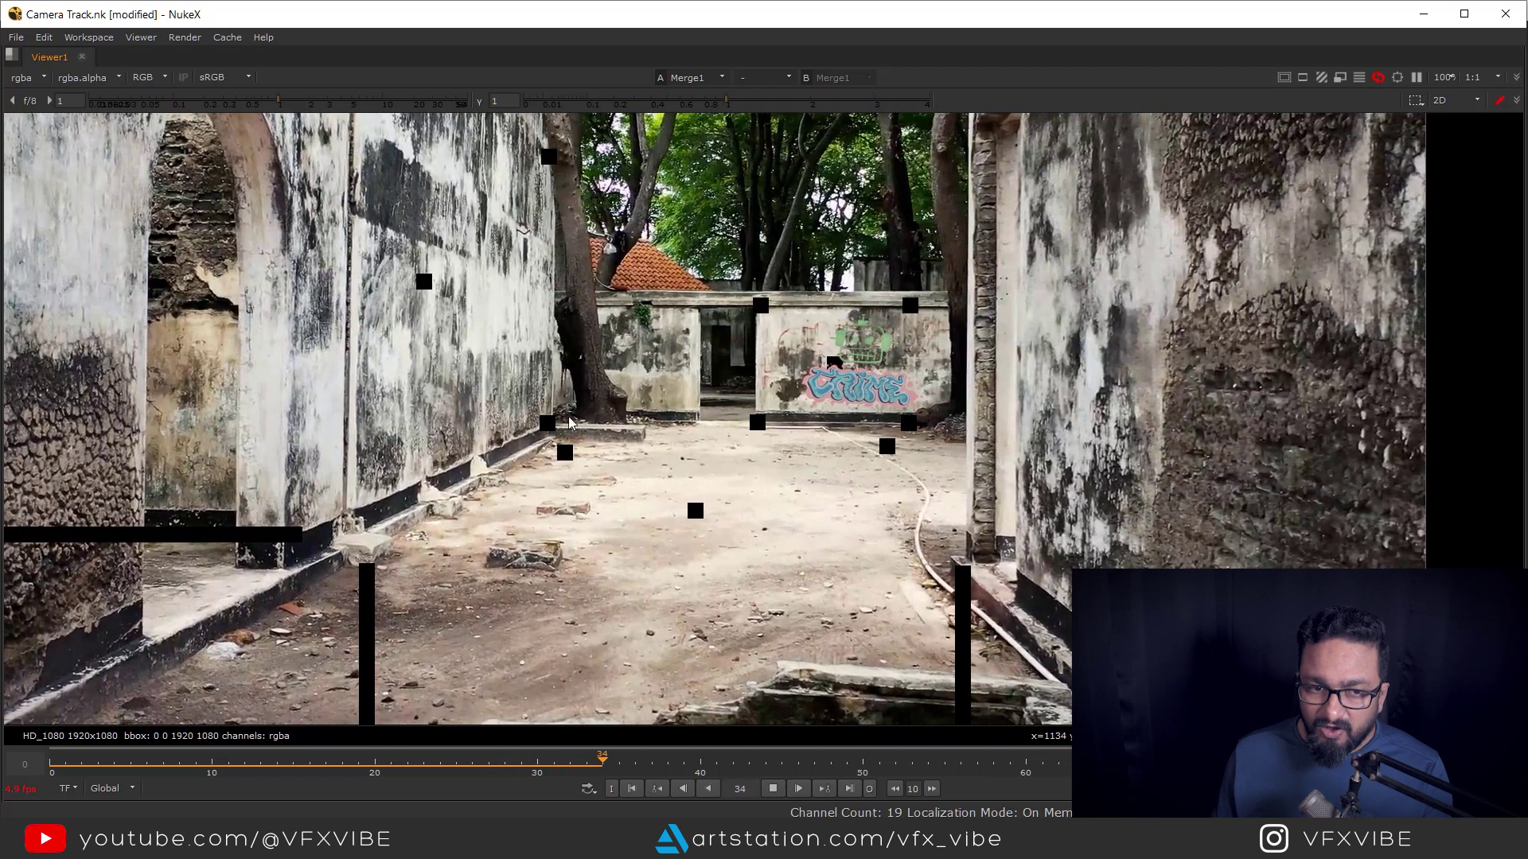
left_click(772, 789)
key("space")
Disable the ReadGeo1 point cloud node
left_click_drag(644, 705, 650, 746)
left_click(504, 623)
key("d")
Shift the graffiti card sideways on the wall to about 825 in X
left_click_drag(839, 184, 771, 326)
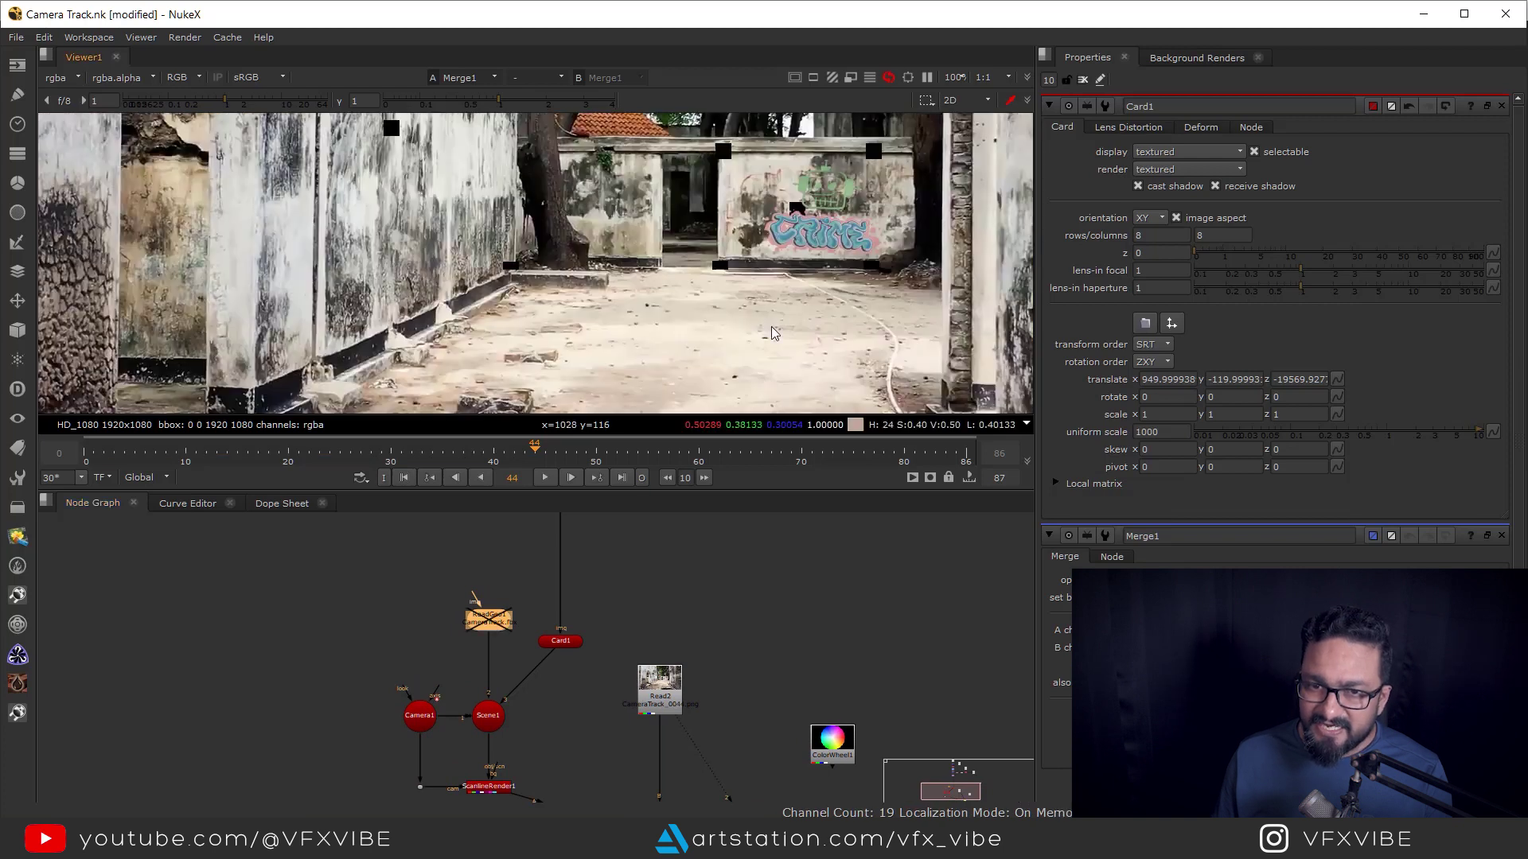
key("f")
scroll(653, 274, "up", 6)
left_click_drag(560, 302, 692, 295)
Insert a Merge node between ScanlineRender1 and Merge1, with Read2 as its A input, and view it
left_click_drag(658, 686, 665, 524)
scroll(674, 677, "down", 2)
left_click_drag(675, 669, 666, 741)
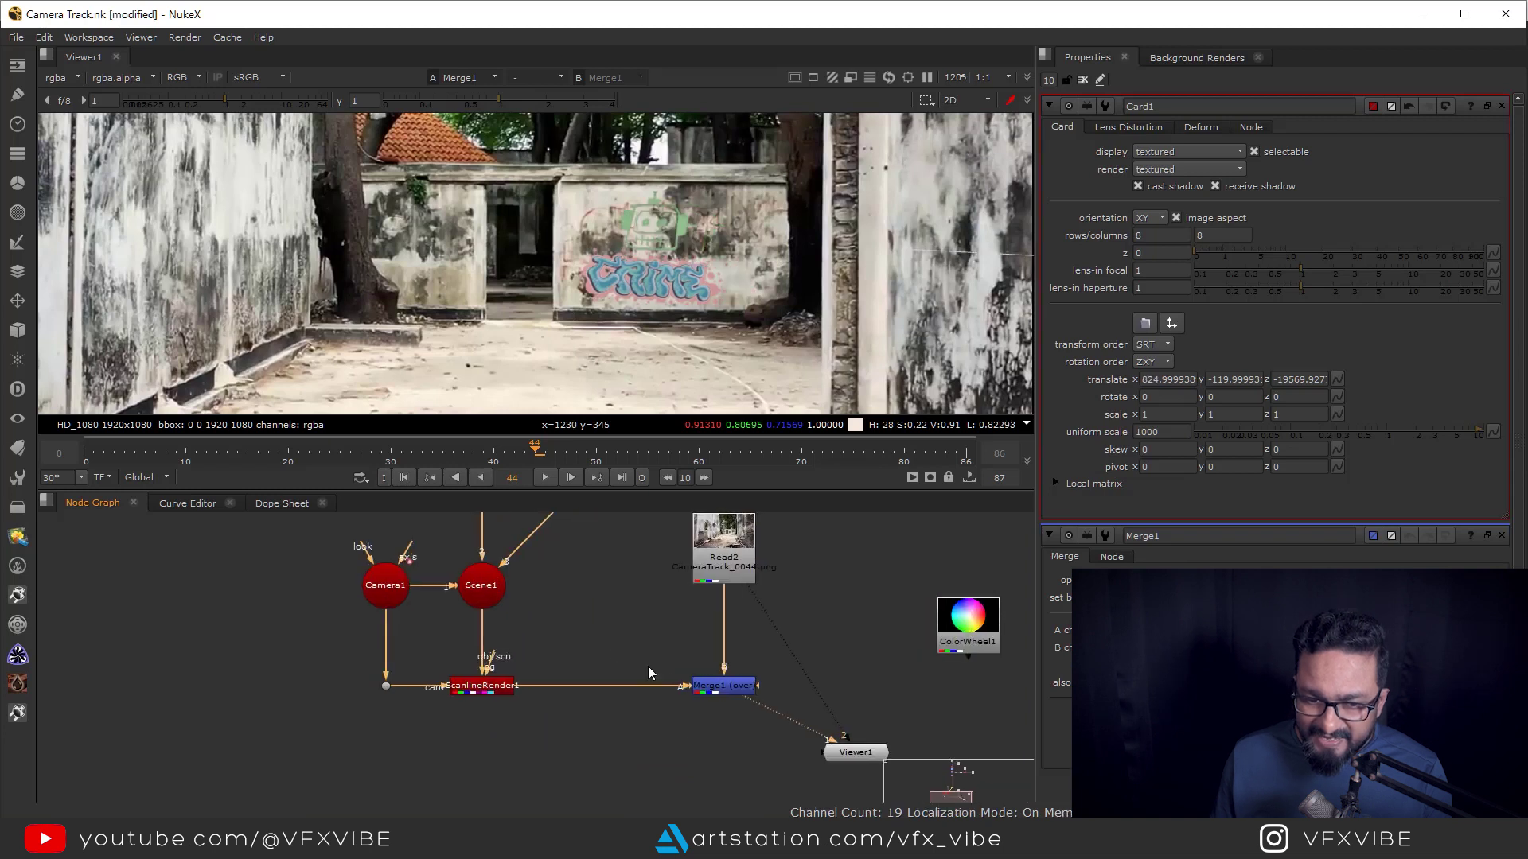
left_click_drag(648, 666, 696, 690)
left_click(684, 646)
key("m")
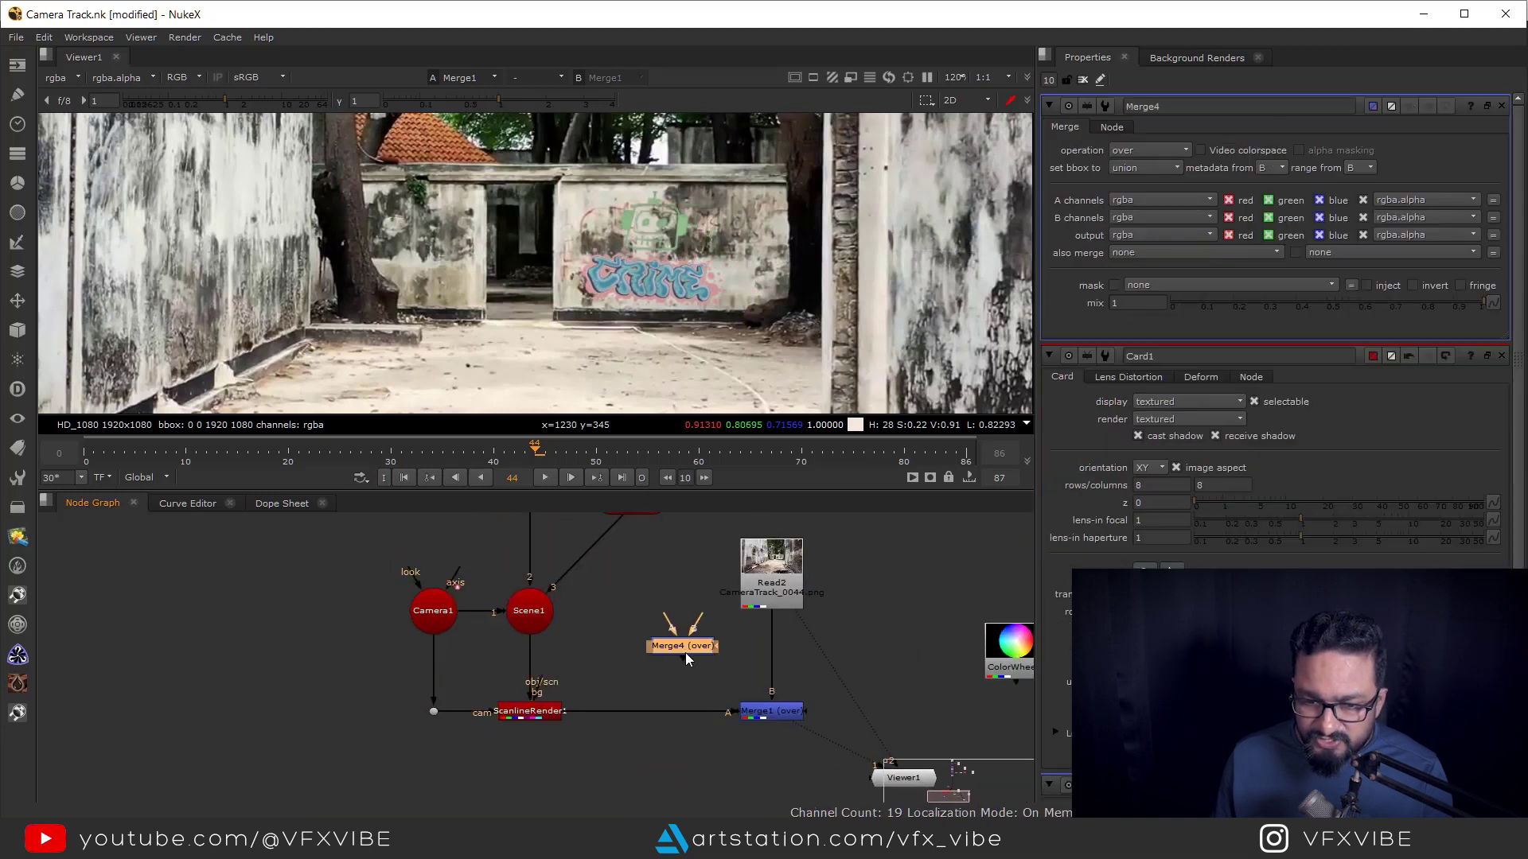
left_click_drag(774, 721, 529, 810)
left_click_drag(678, 708, 728, 738)
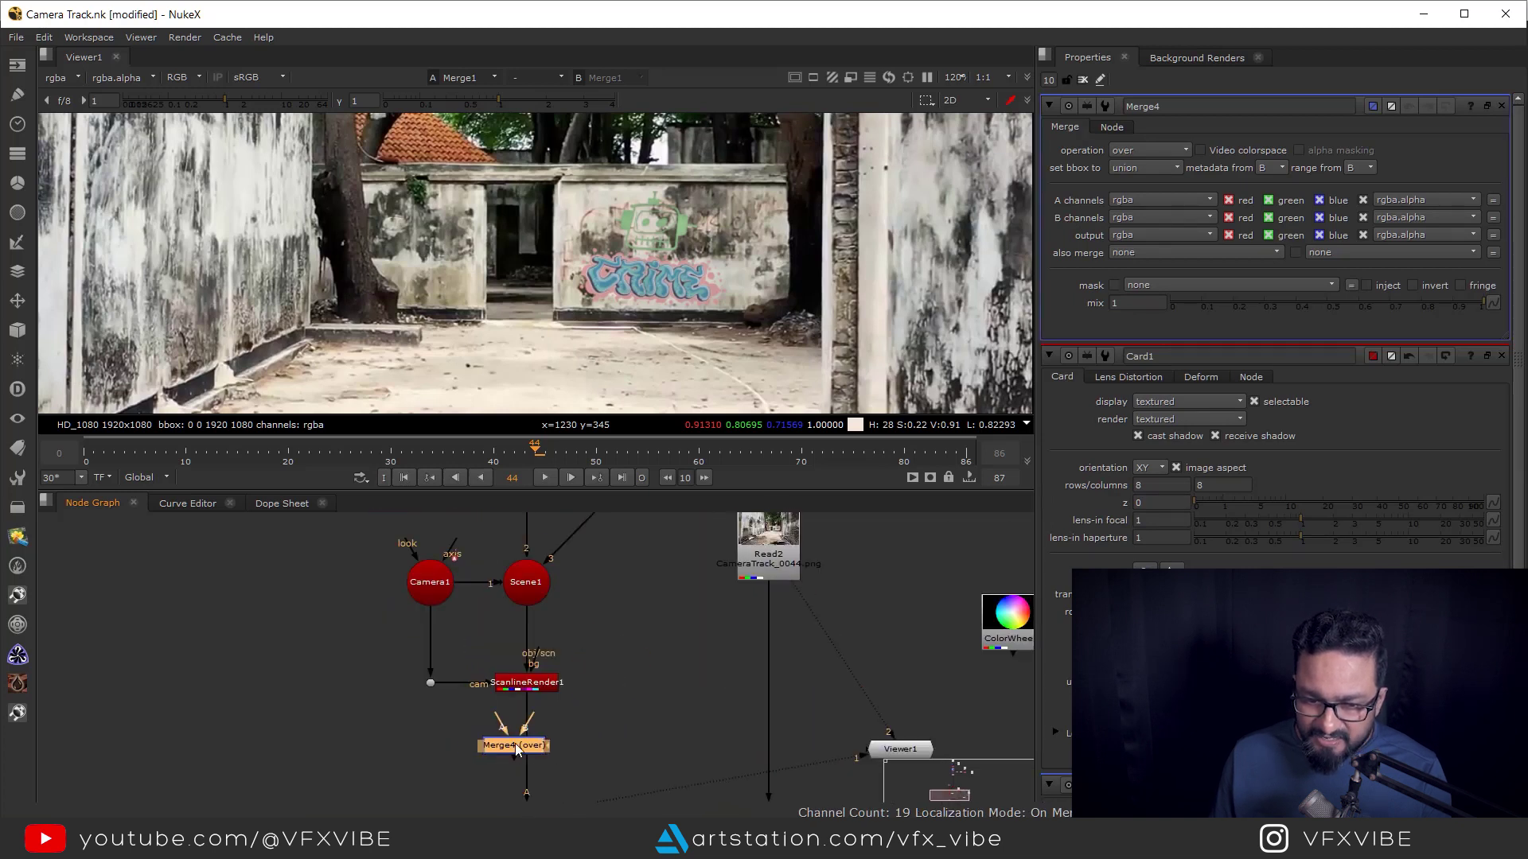
left_click_drag(513, 743, 783, 557)
left_click_drag(688, 703, 737, 692)
scroll(716, 628, "down", 2)
key("1")
Set the Merge4 operation to multiply, limit the open property panels to 1, and inspect the darkened graffiti
left_click(1149, 150)
left_click(1146, 239)
left_click(1054, 80)
key("BackSpace")
scroll(609, 270, "up", 5)
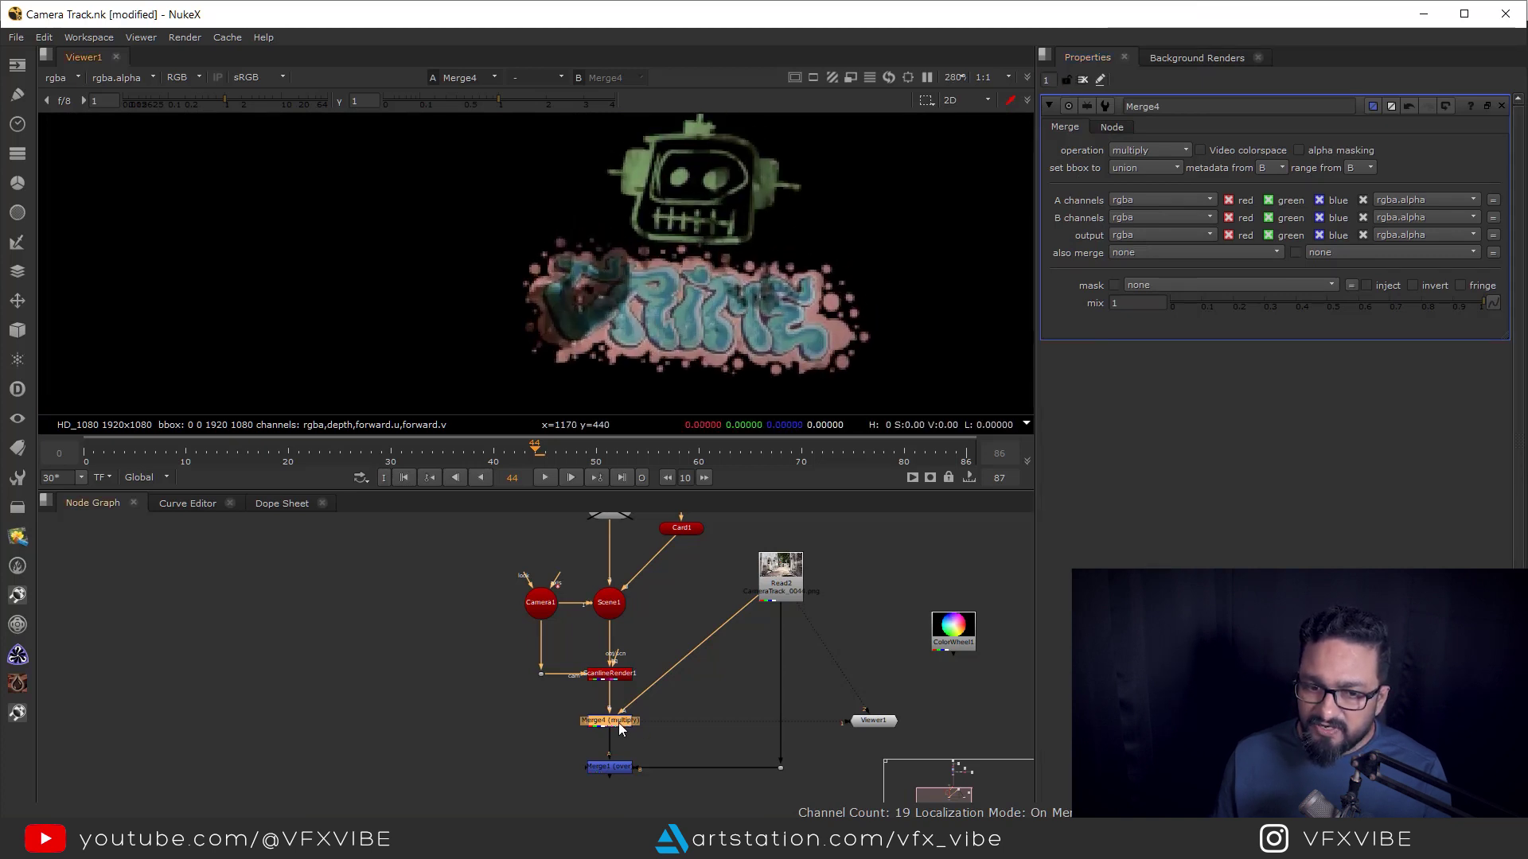
left_click(645, 293)
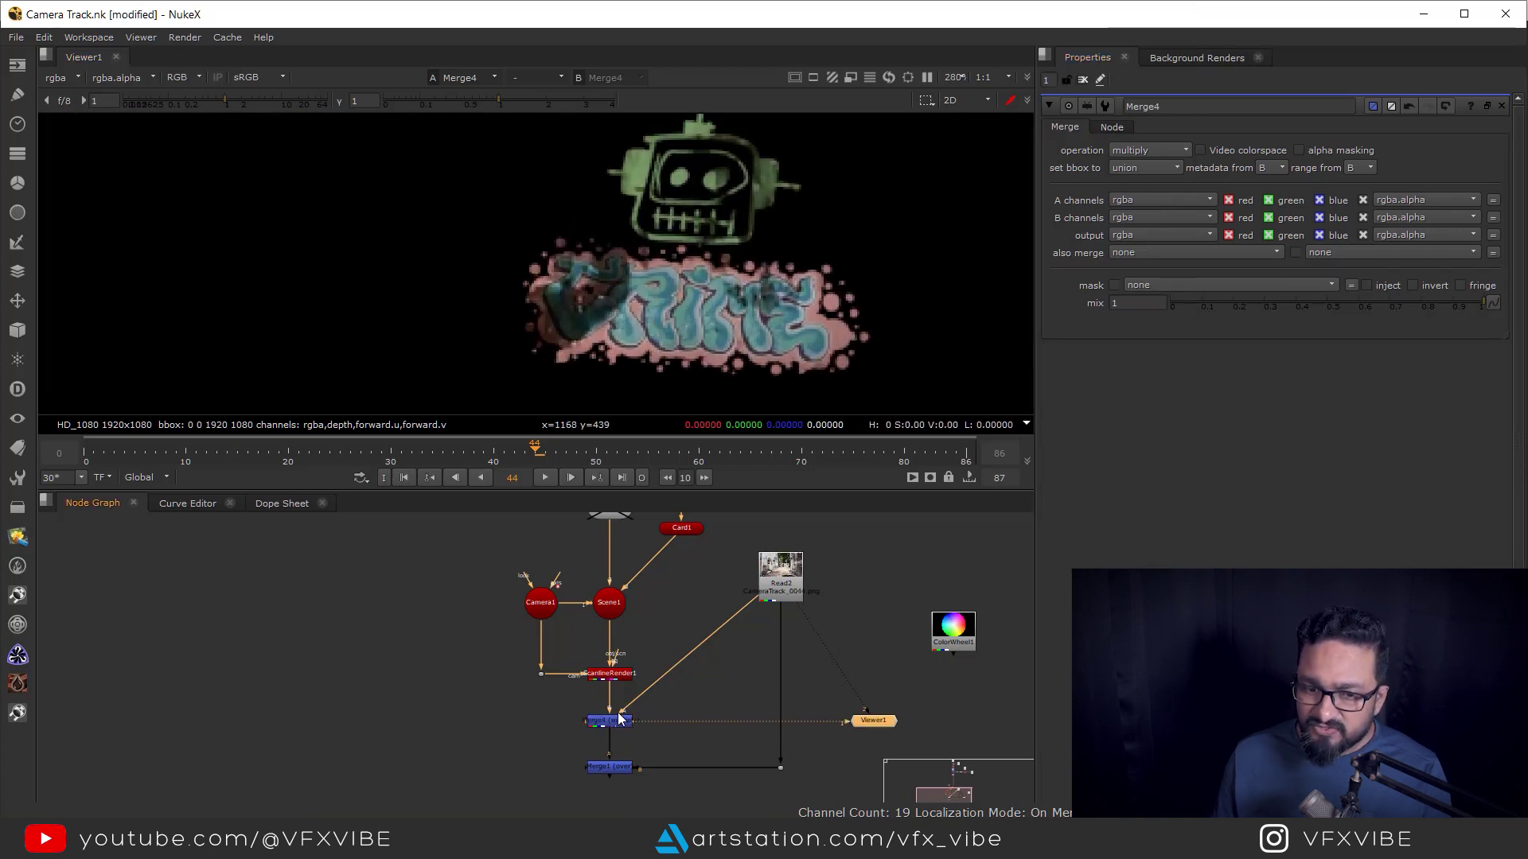
Rebuild the final over merge with Merge4 as A and Read2 as B, routing the Read2 connection through a dot
left_click_drag(621, 726, 718, 700)
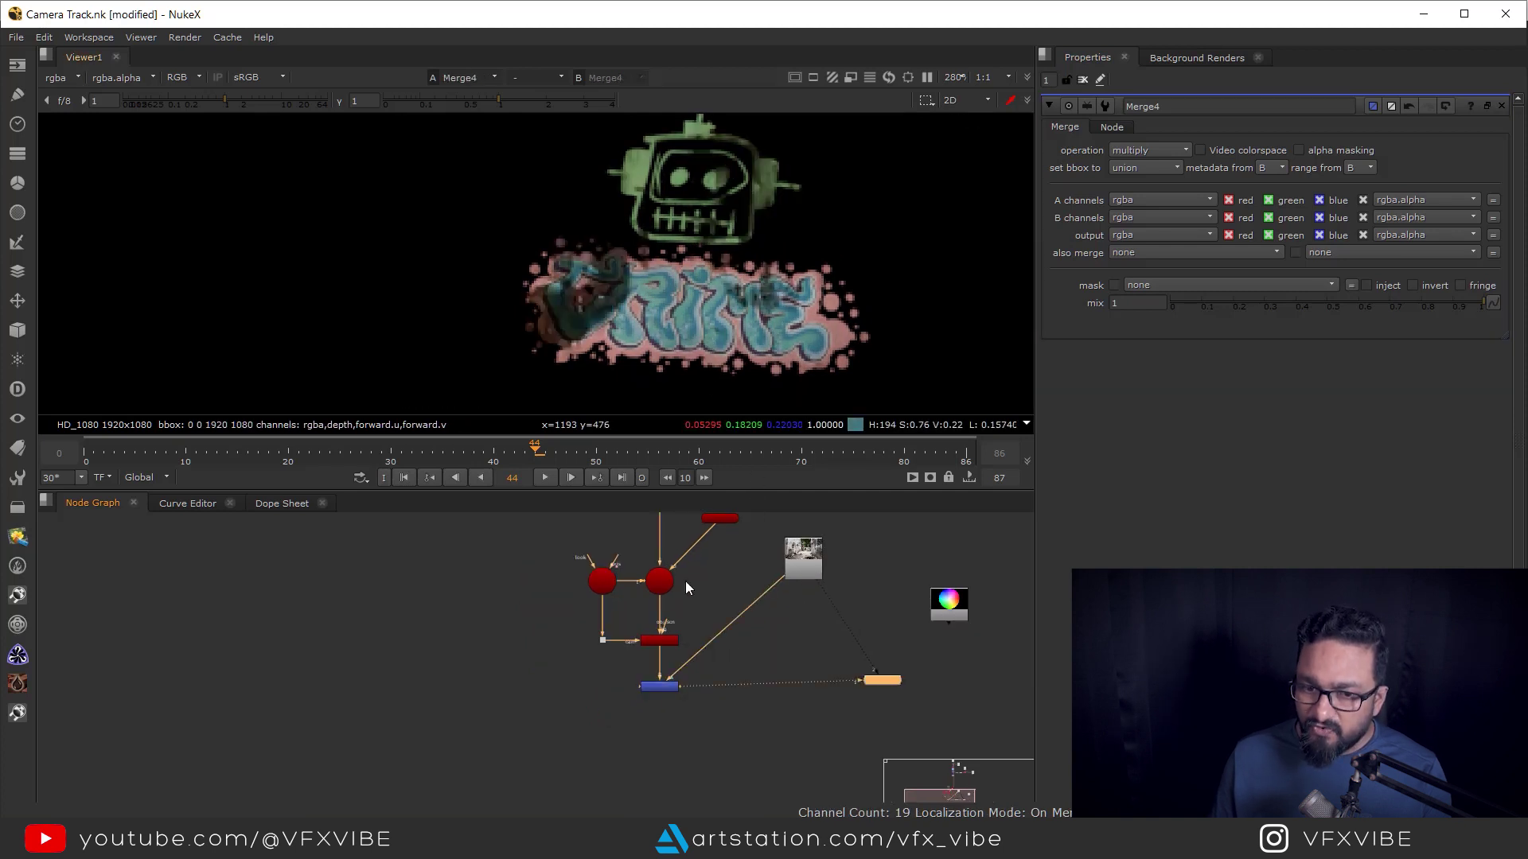
left_click(817, 561)
key("1")
key("m")
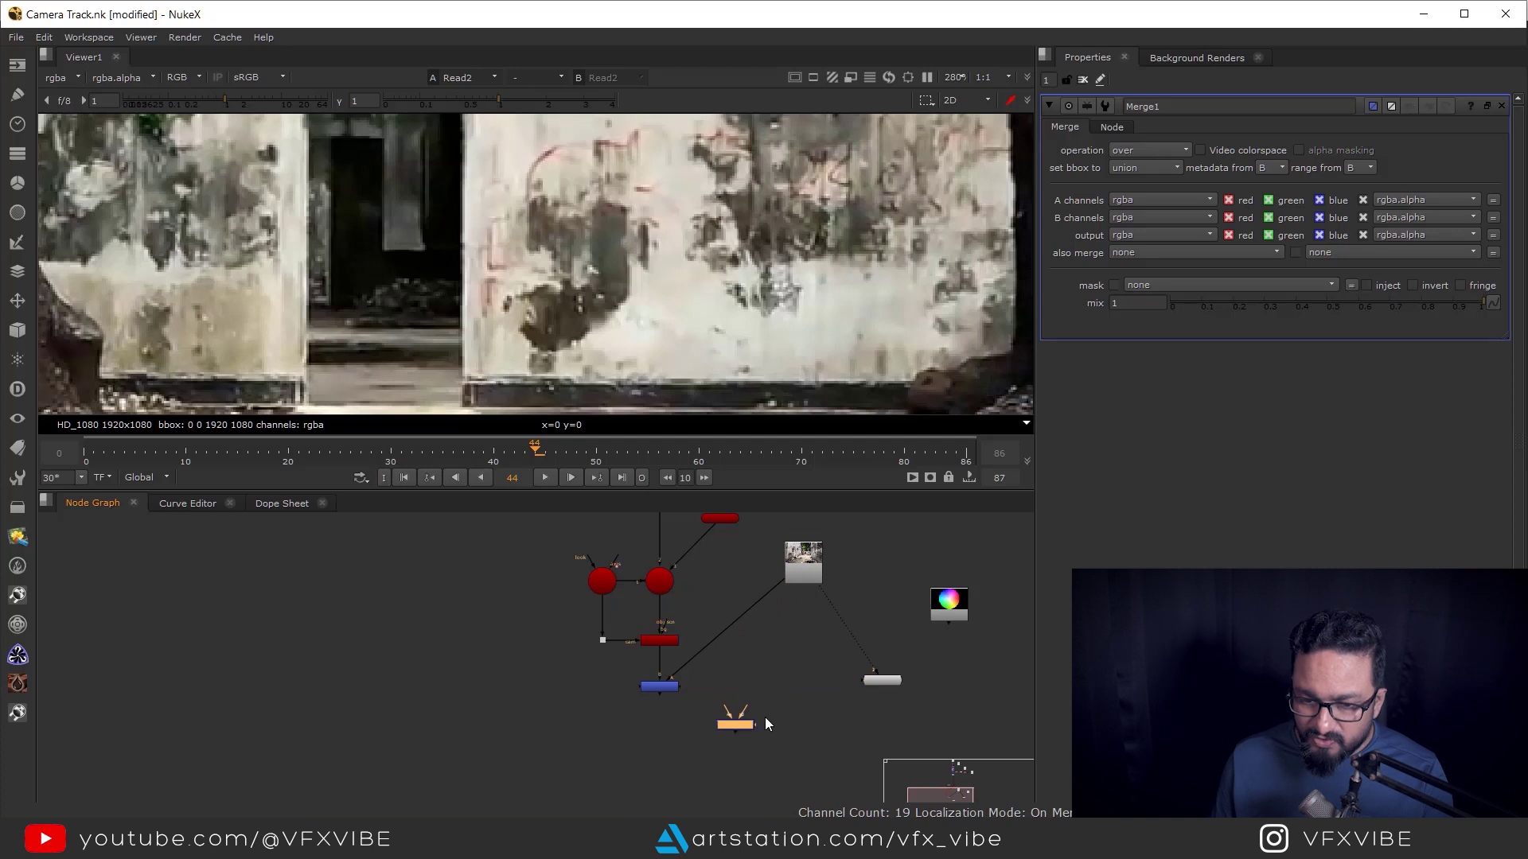
left_click_drag(762, 740, 657, 686)
left_click_drag(676, 756, 665, 755)
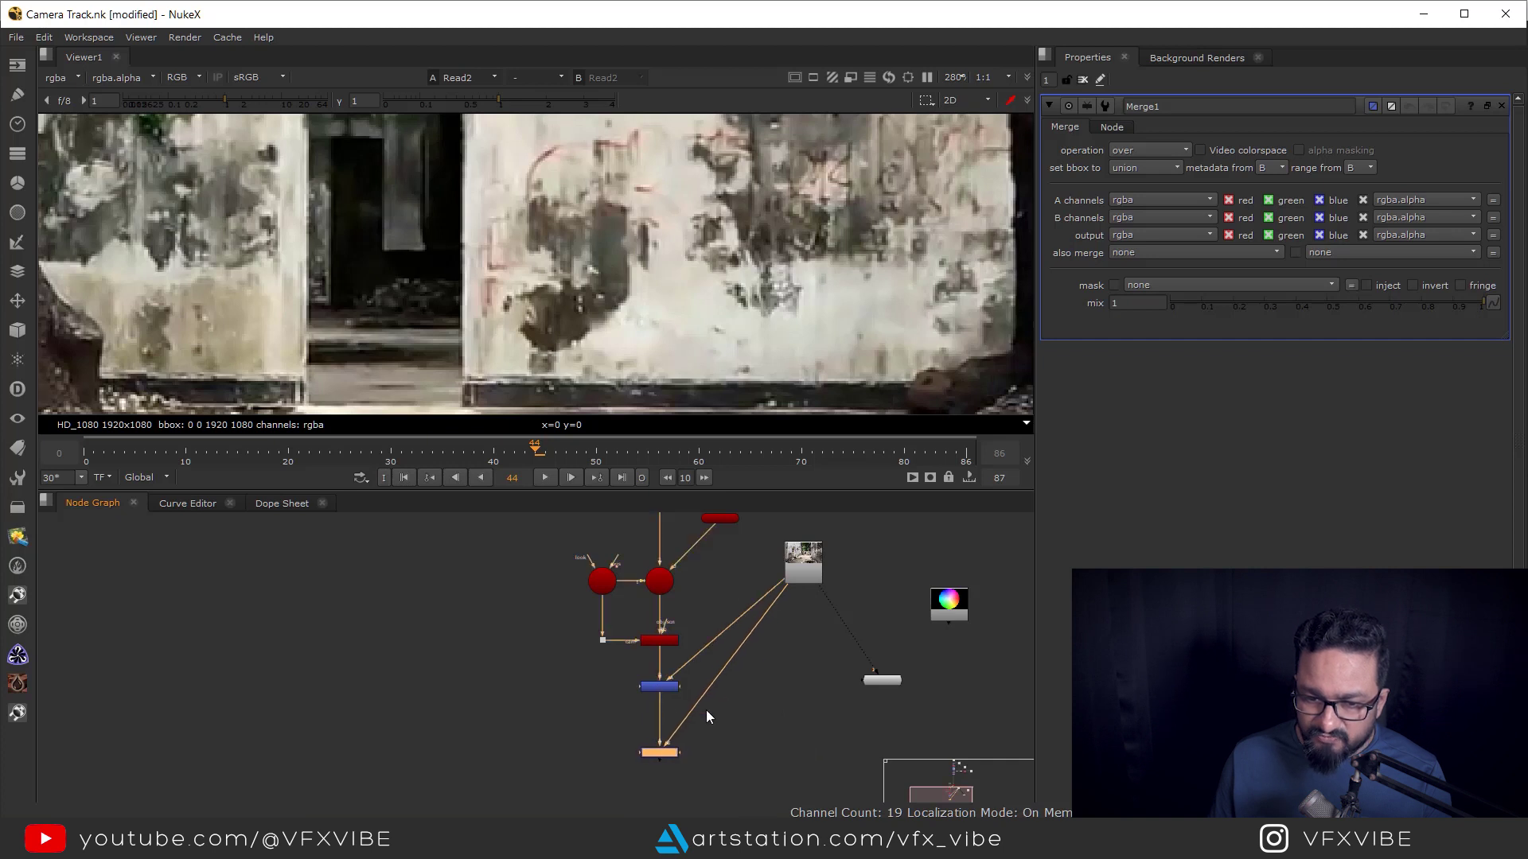
left_click_drag(727, 667, 812, 749)
left_click_drag(812, 750, 803, 756)
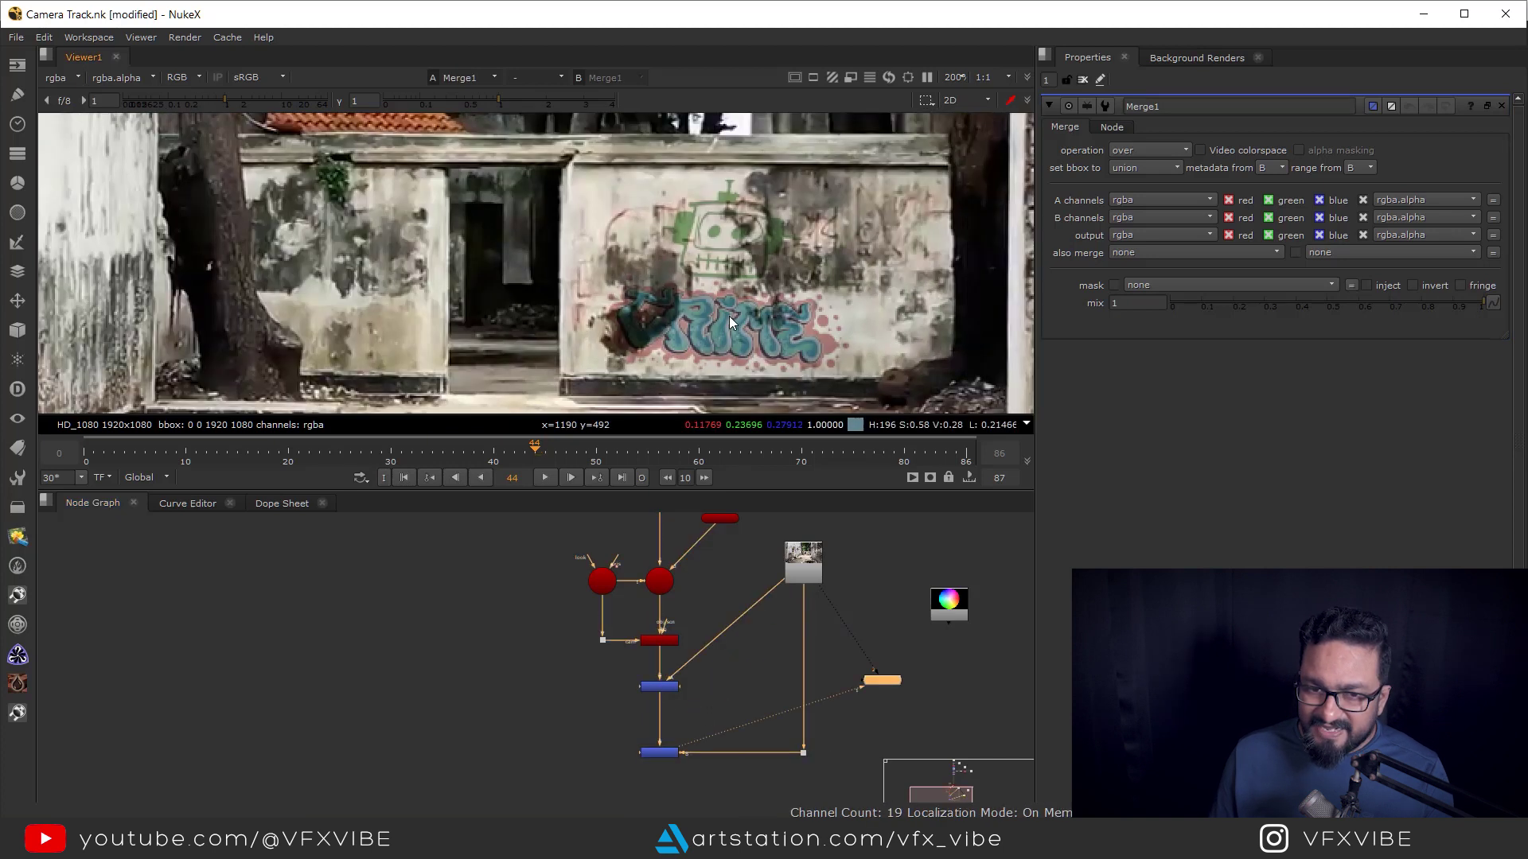
Examine the graffiti lettering on the wall and reduce the Merge4 multiply mix to 0.88
scroll(652, 335, "up", 3)
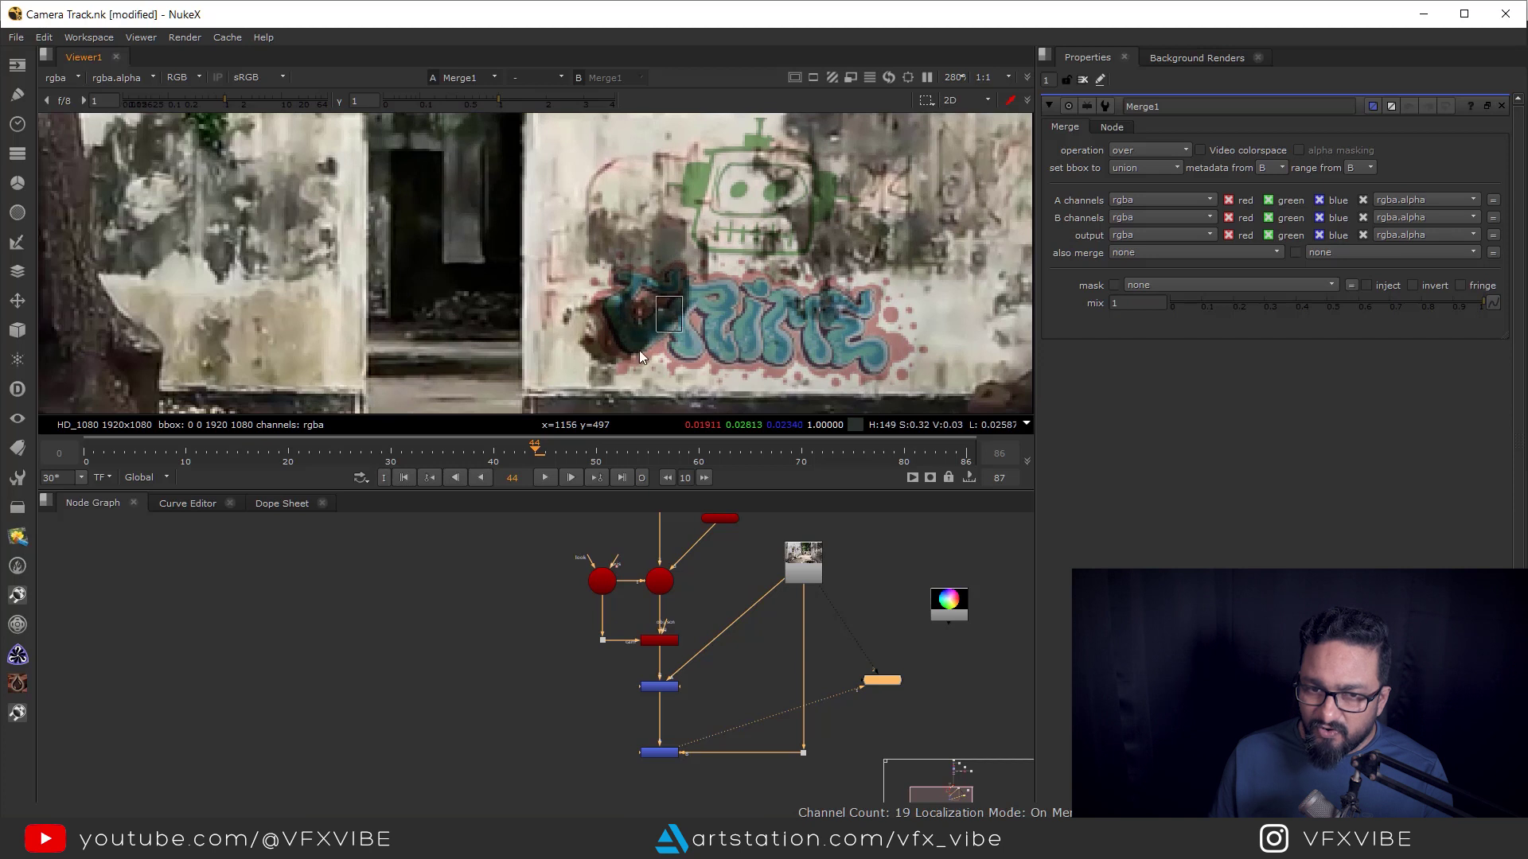
left_click_drag(682, 281, 630, 340)
left_click_drag(705, 638, 689, 689)
scroll(682, 662, "up", 3)
scroll(689, 689, "down", 3)
scroll(642, 720, "up", 4)
double_click(655, 714)
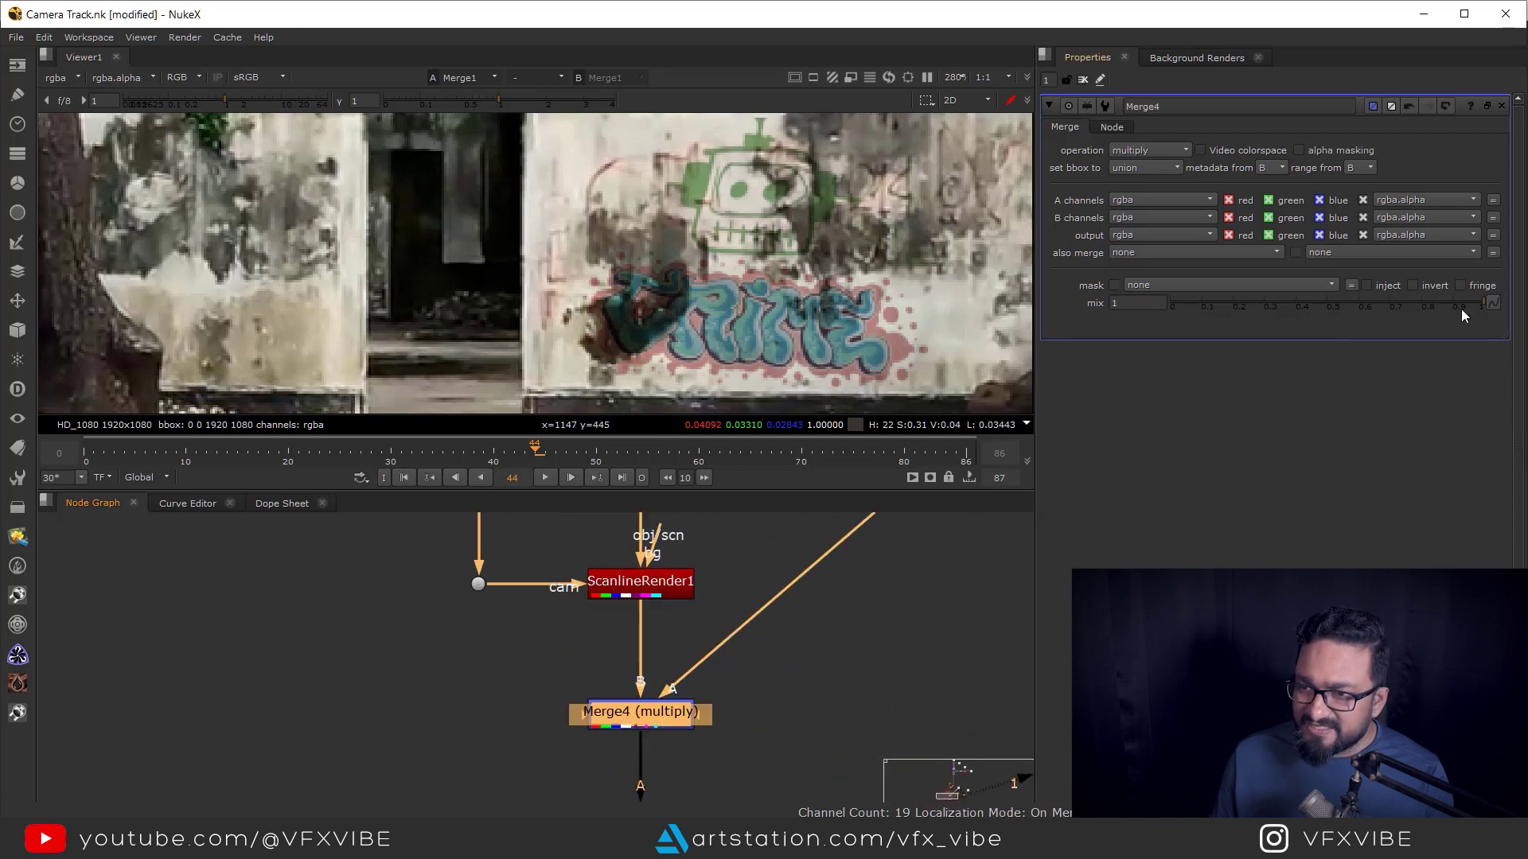
left_click_drag(1473, 302, 1445, 304)
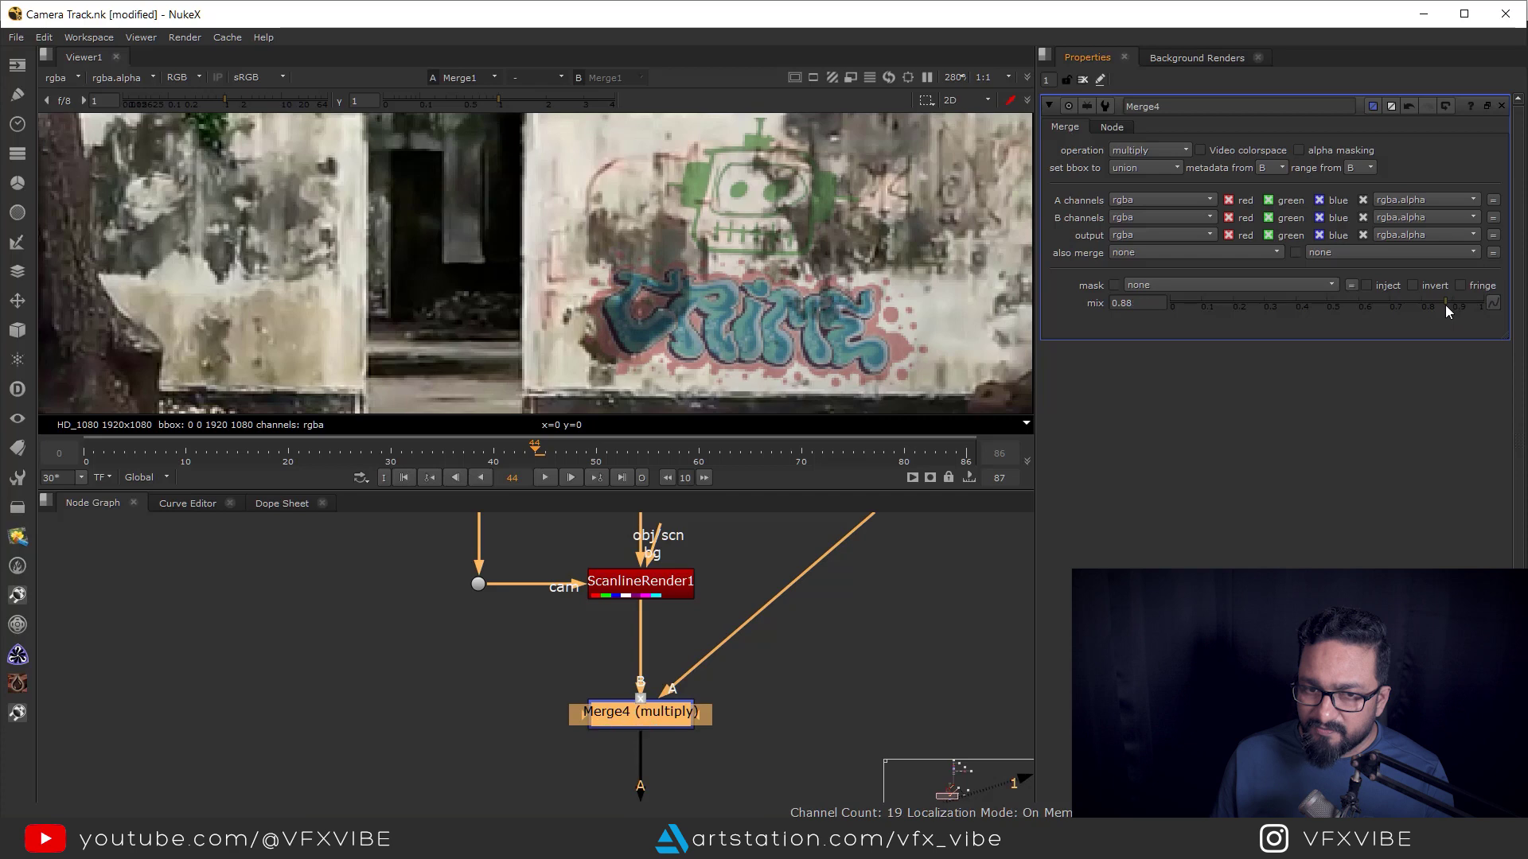
Play the final Merge1 composite from the start of the shot in the enlarged viewer
key("f")
scroll(637, 281, "up", 2)
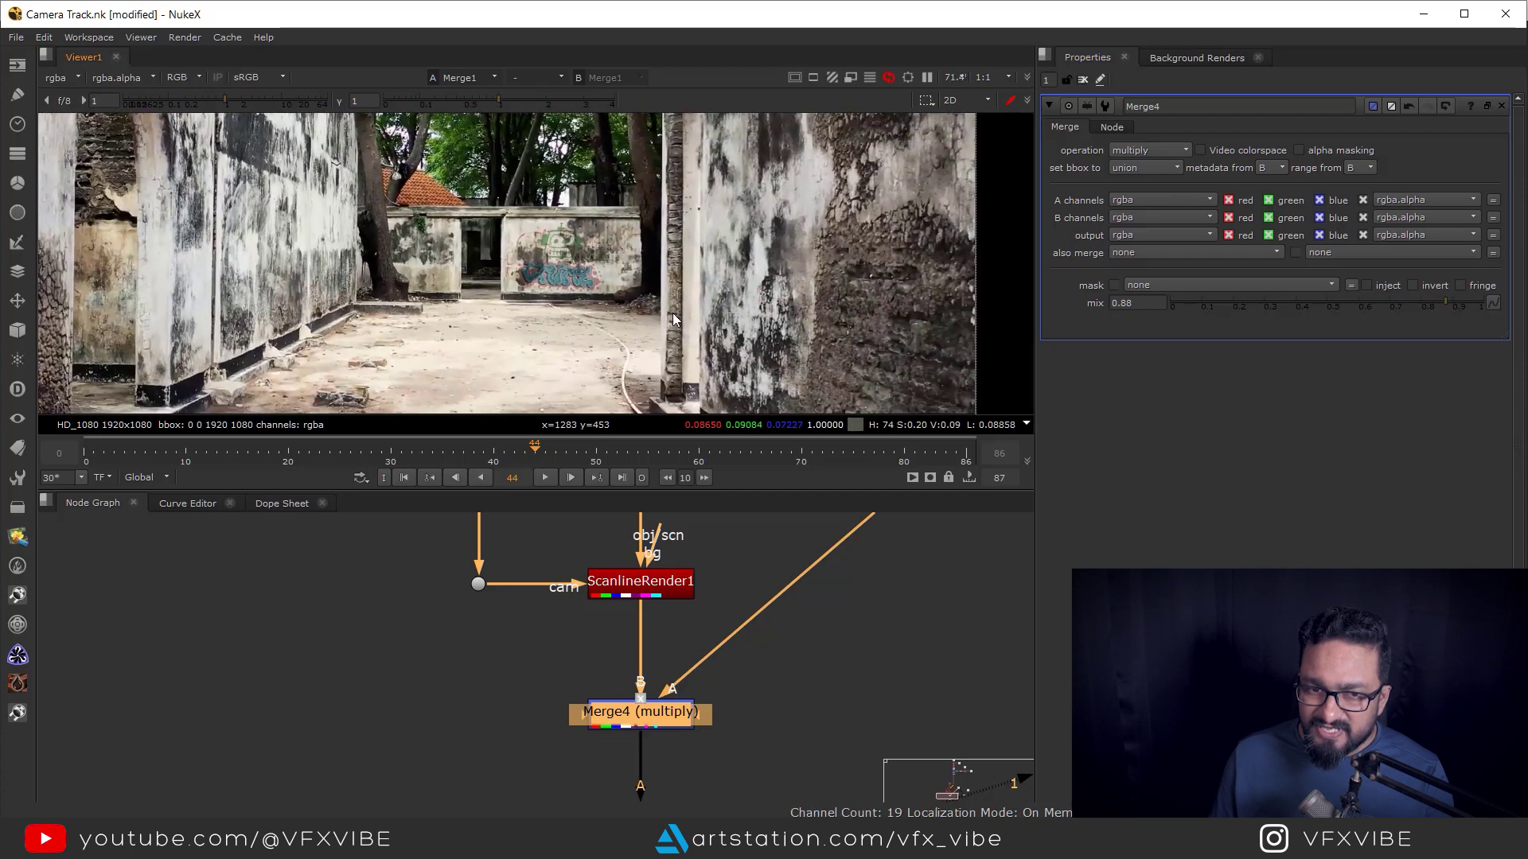
left_click_drag(620, 281, 701, 304)
key("space")
left_click_drag(733, 469, 862, 465)
scroll(760, 483, "up", 3)
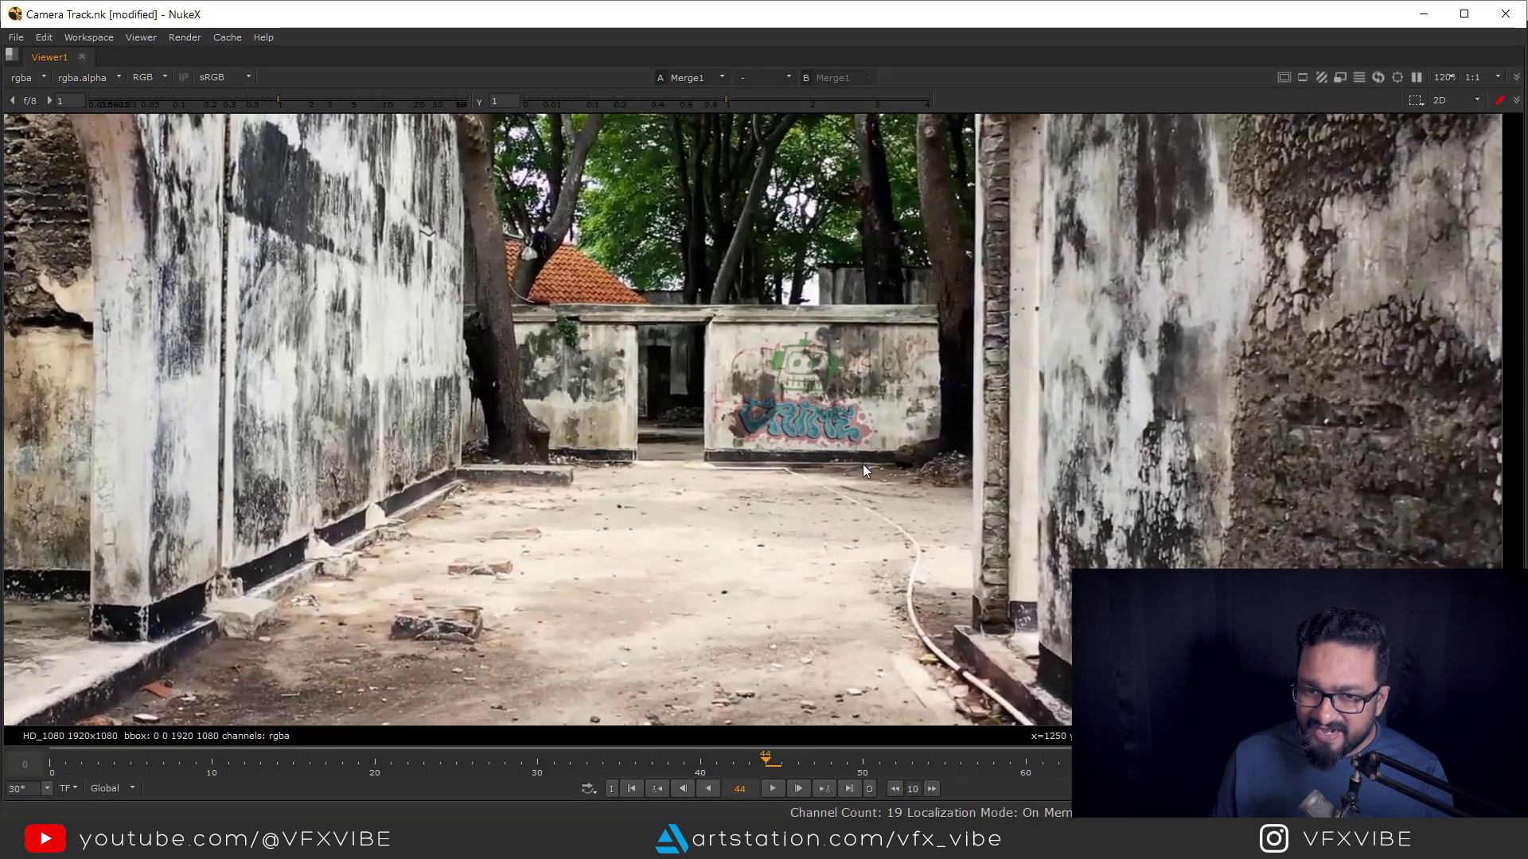
scroll(862, 465, "down", 2)
left_click(653, 791)
left_click(772, 788)
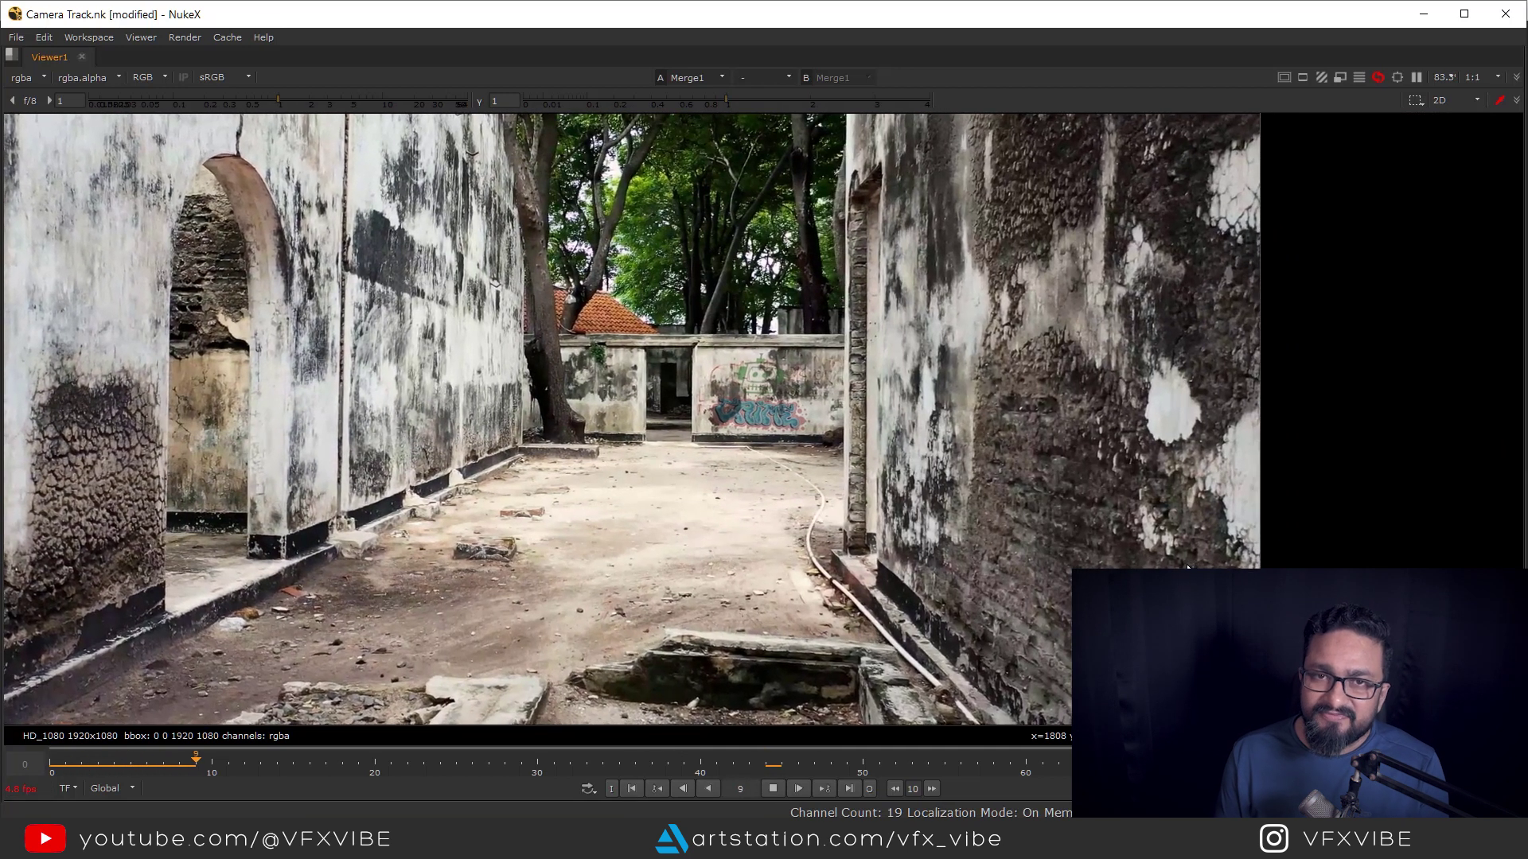